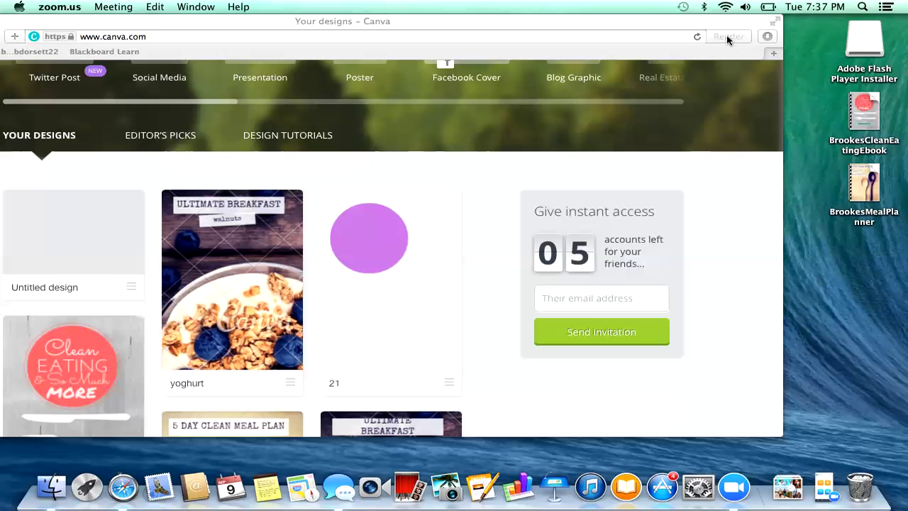
Open the clean eating ebook PDF from the desktop and show its cover page at a smaller zoom.
double_click(867, 107)
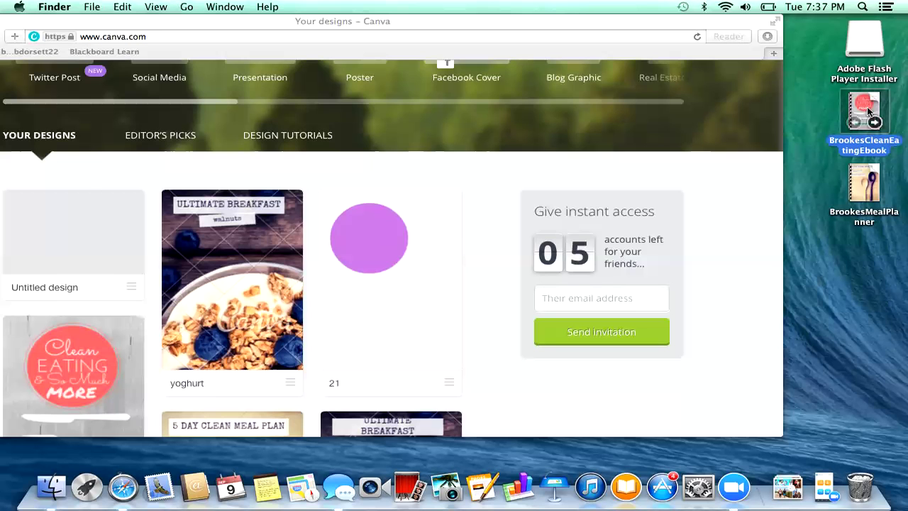
scroll(439, 206, up, 5)
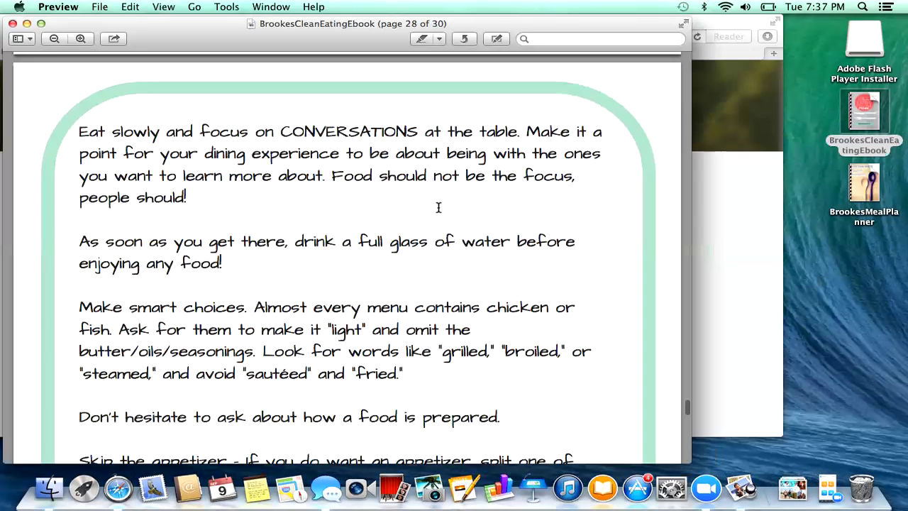
scroll(489, 237, up, 15)
scroll(490, 236, up, 15)
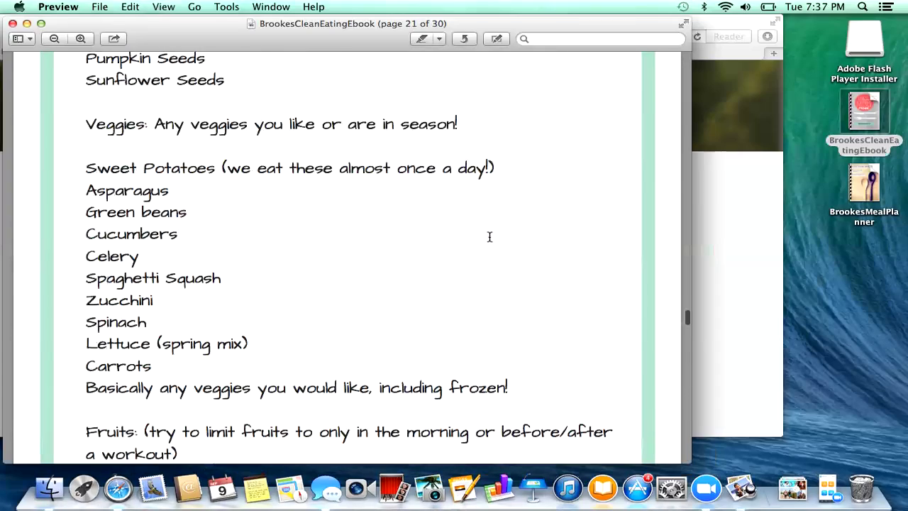
scroll(490, 237, up, 20)
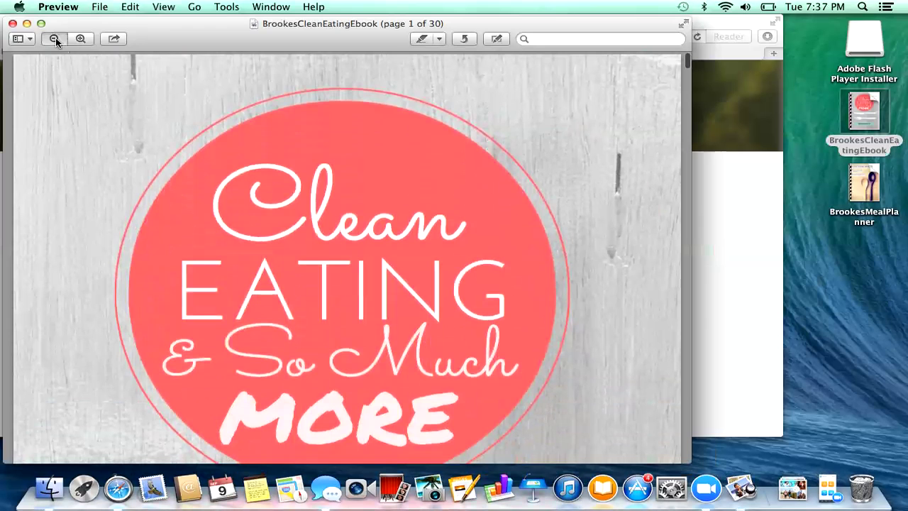
click(56, 38)
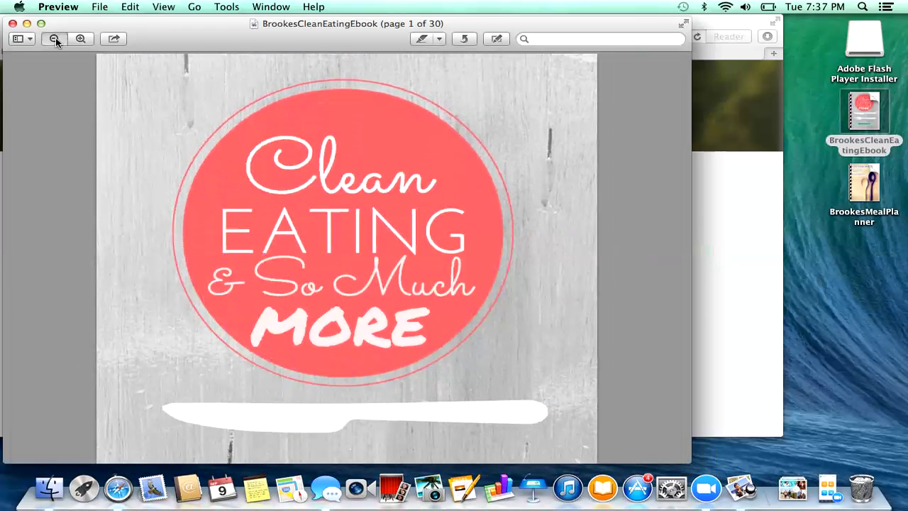
click(56, 38)
Look through the ebook's pages from the cover to the dining-out tips near the end, and close the document.
scroll(246, 206, down, 5)
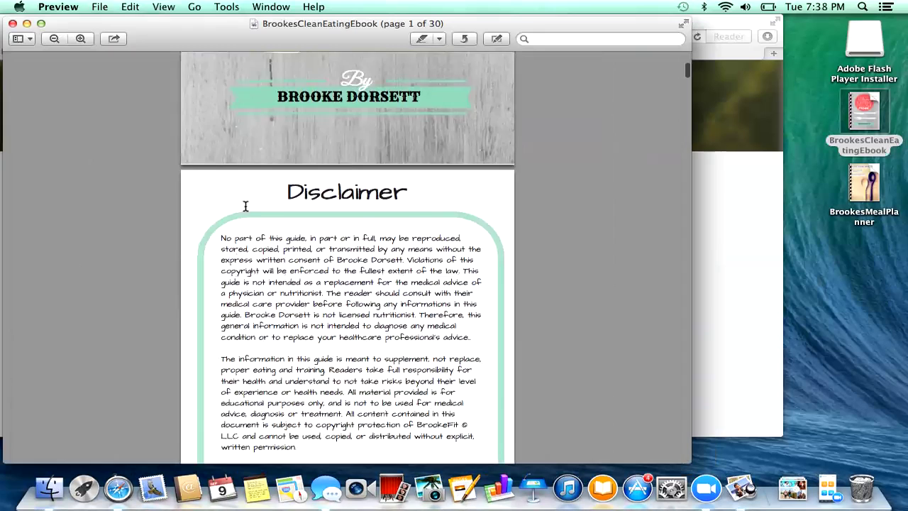
scroll(246, 205, down, 8)
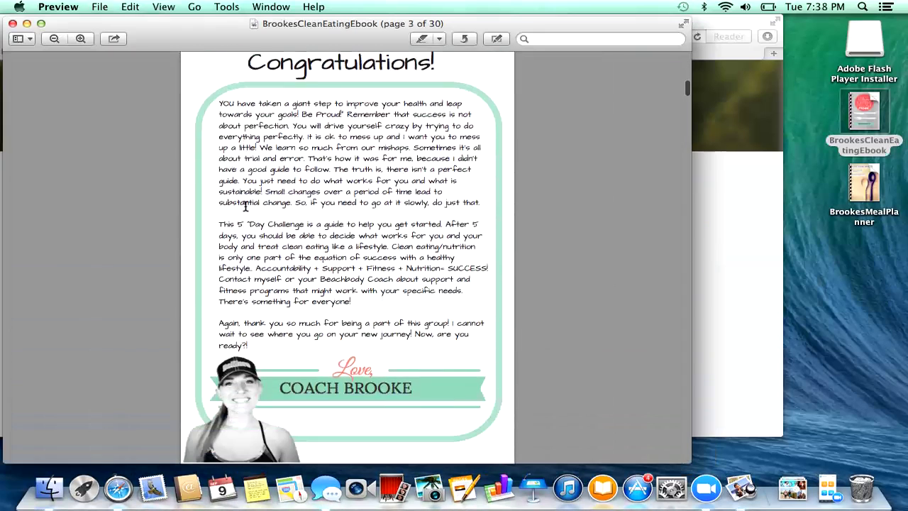
scroll(246, 206, down, 5)
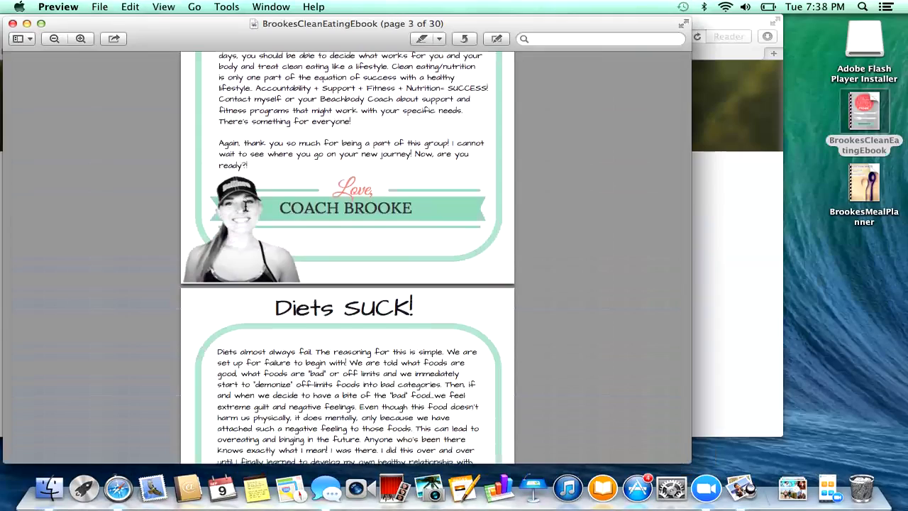
scroll(245, 206, down, 10)
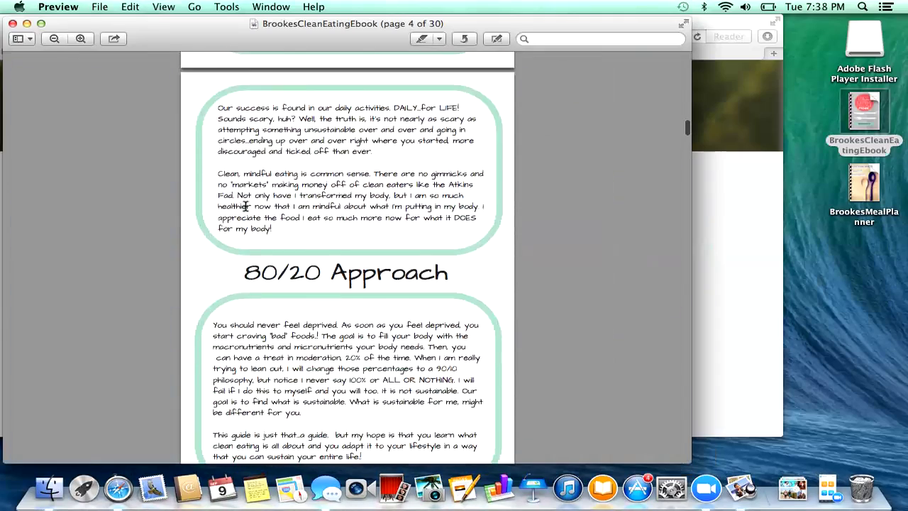
scroll(246, 206, down, 20)
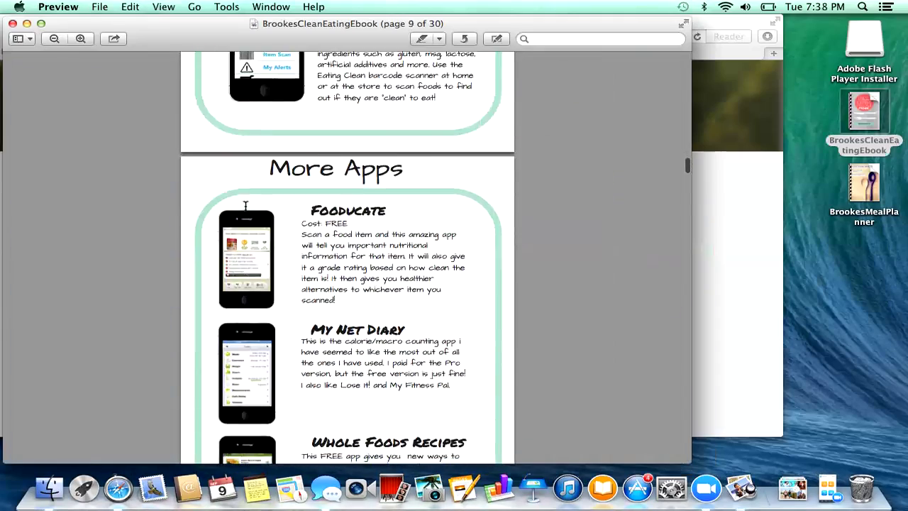
scroll(245, 206, up, 5)
scroll(312, 188, down, 20)
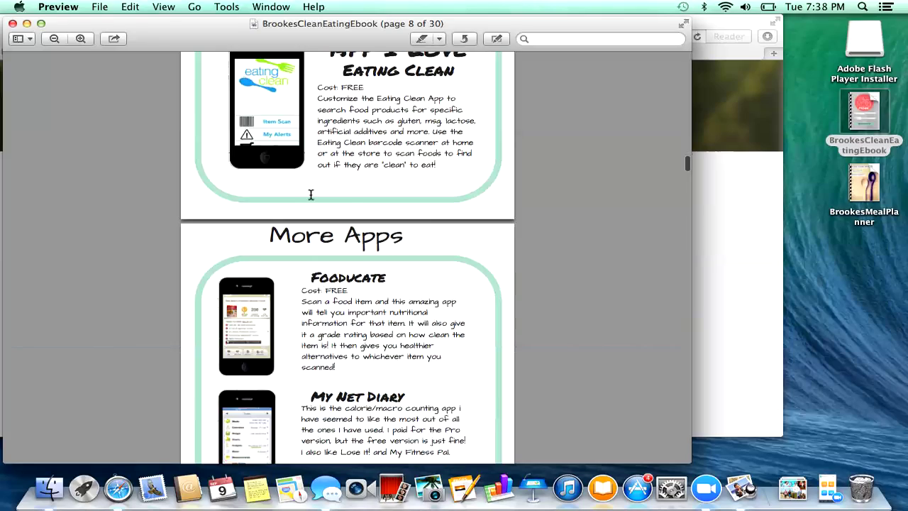
scroll(314, 175, down, 20)
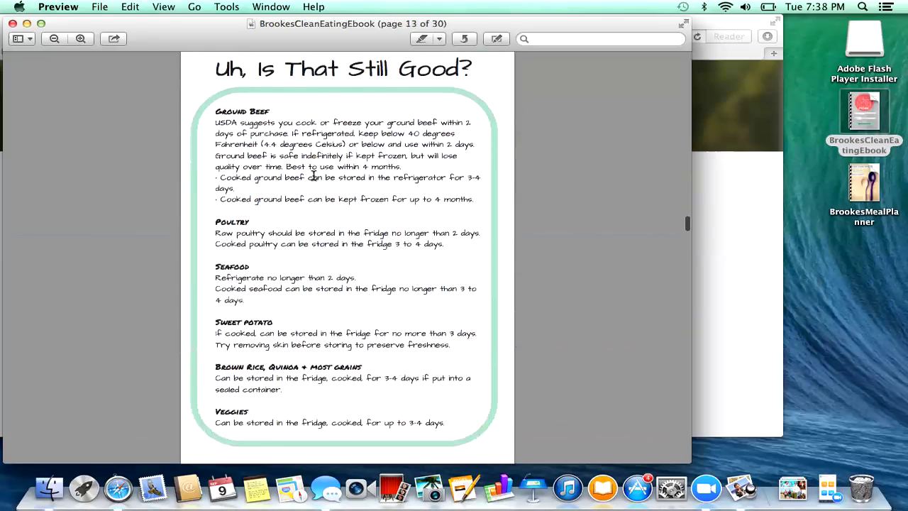
scroll(314, 175, down, 20)
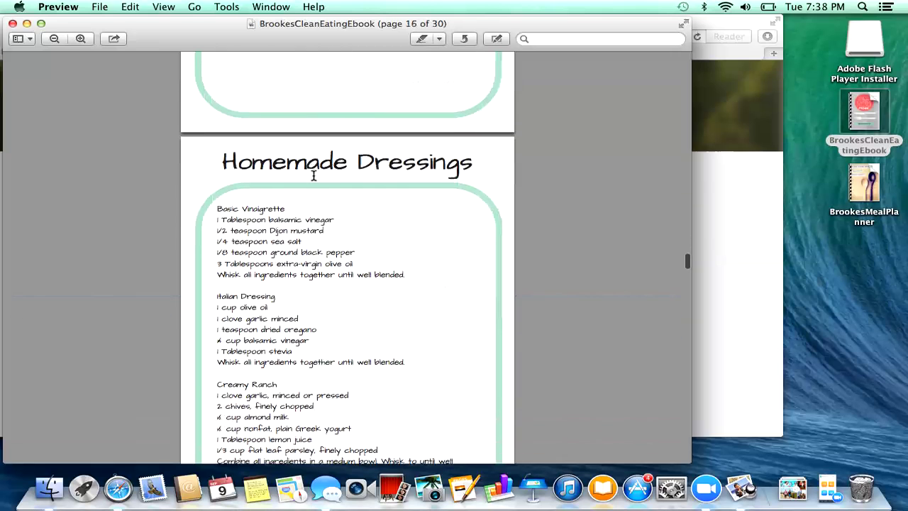
scroll(314, 175, down, 20)
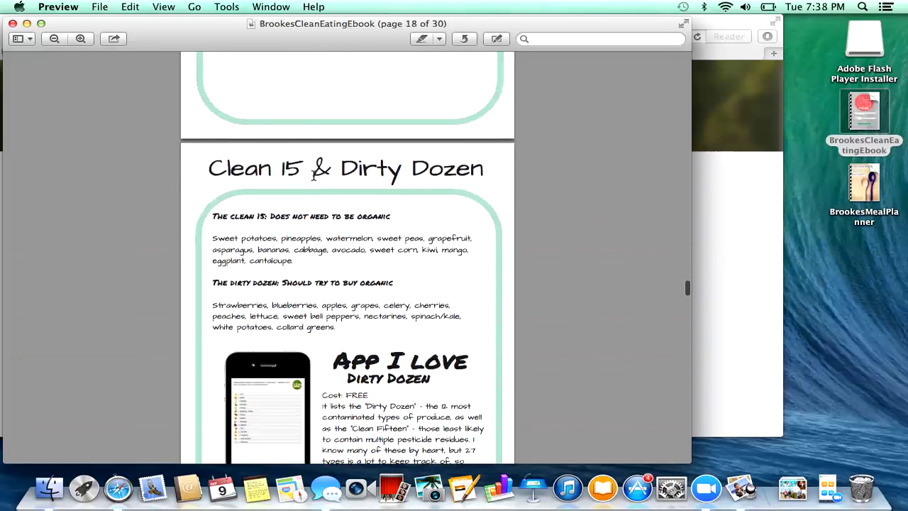
scroll(314, 176, down, 20)
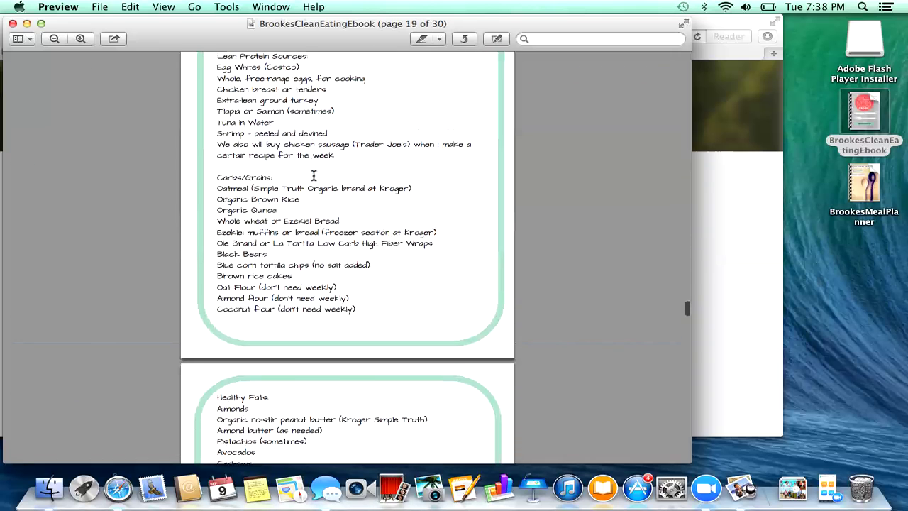
scroll(313, 176, down, 20)
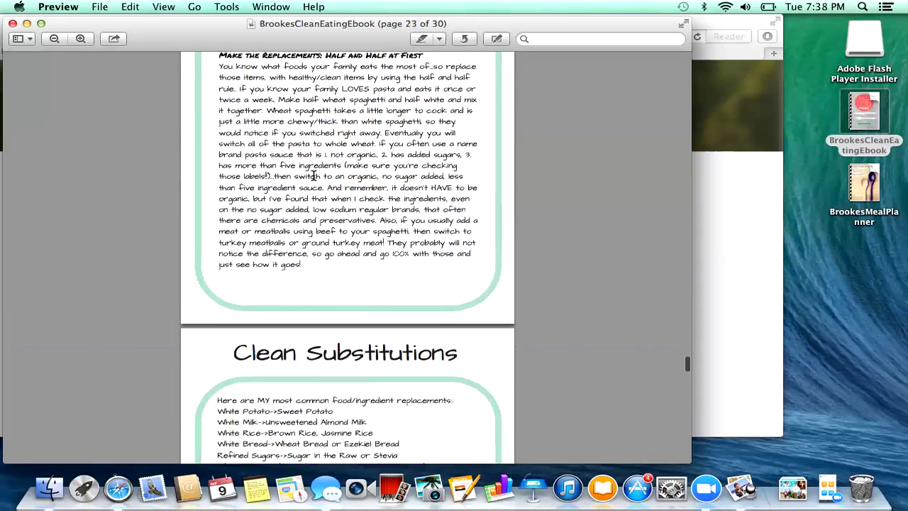
scroll(314, 175, down, 15)
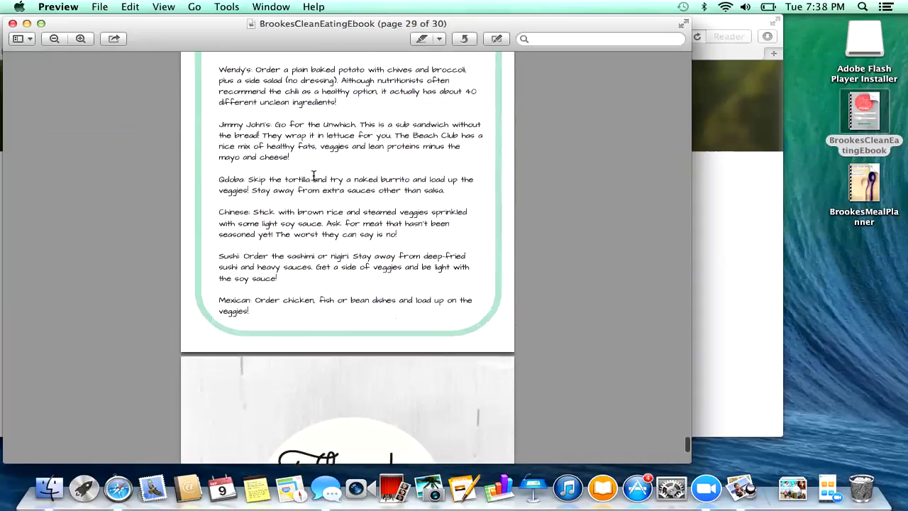
scroll(86, 142, up, 20)
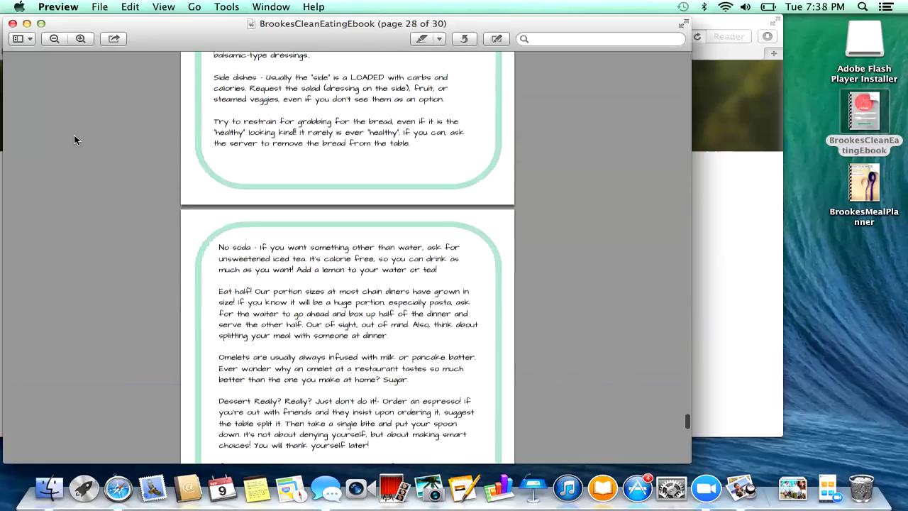
click(12, 23)
Open the meal planner PDF from the desktop and show its cover page at a smaller zoom.
double_click(864, 183)
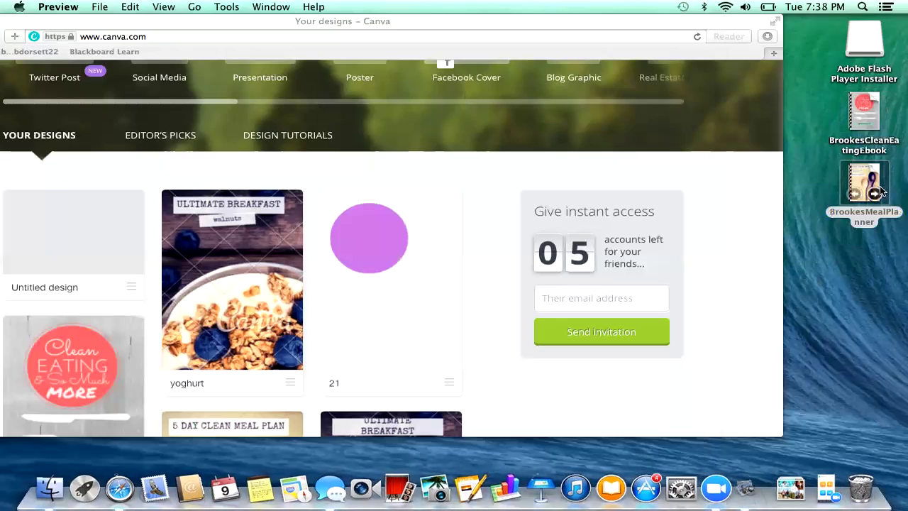
scroll(330, 275, up, 15)
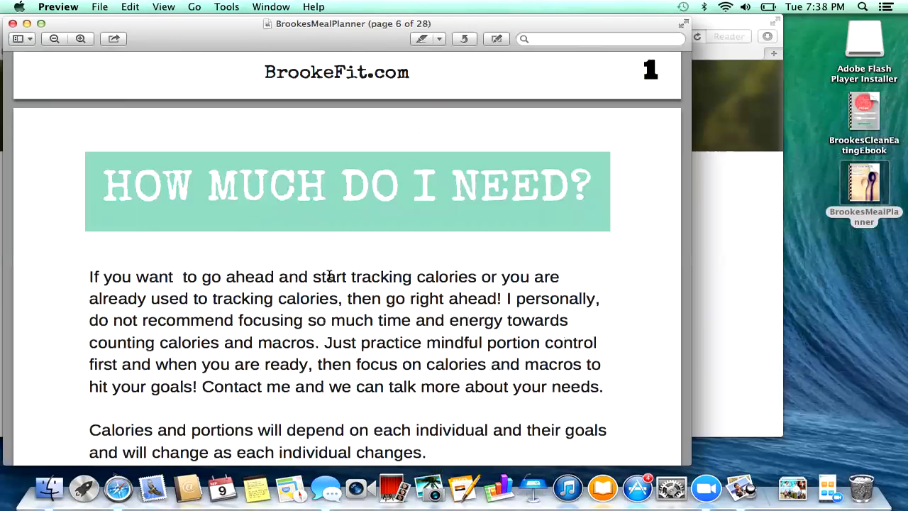
key(Home)
click(53, 38)
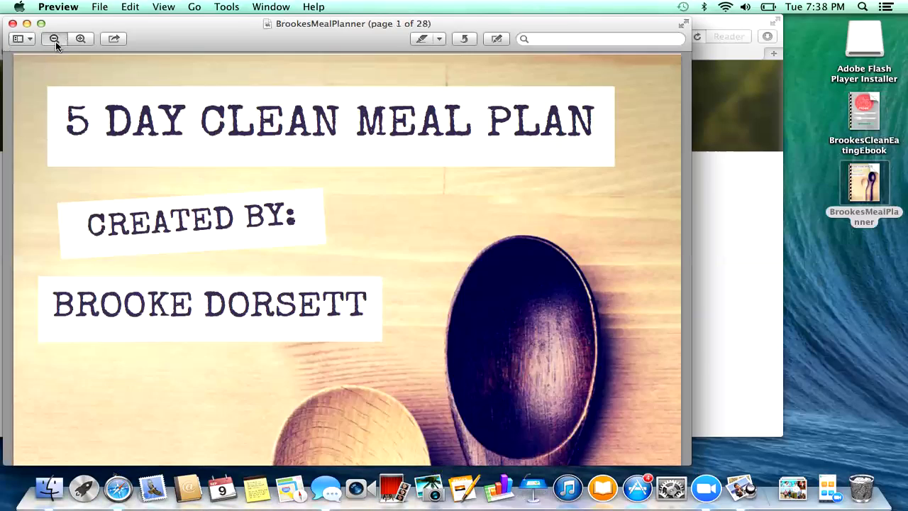
click(54, 39)
click(54, 38)
Look through the meal planner's pages down to the Cheddar Ranch Burger recipe, and close the document.
scroll(275, 263, down, 20)
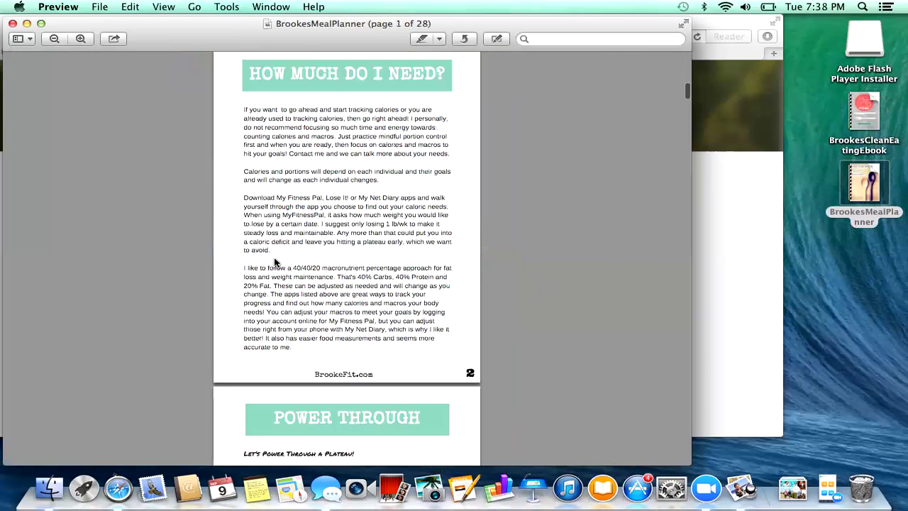
scroll(276, 262, down, 20)
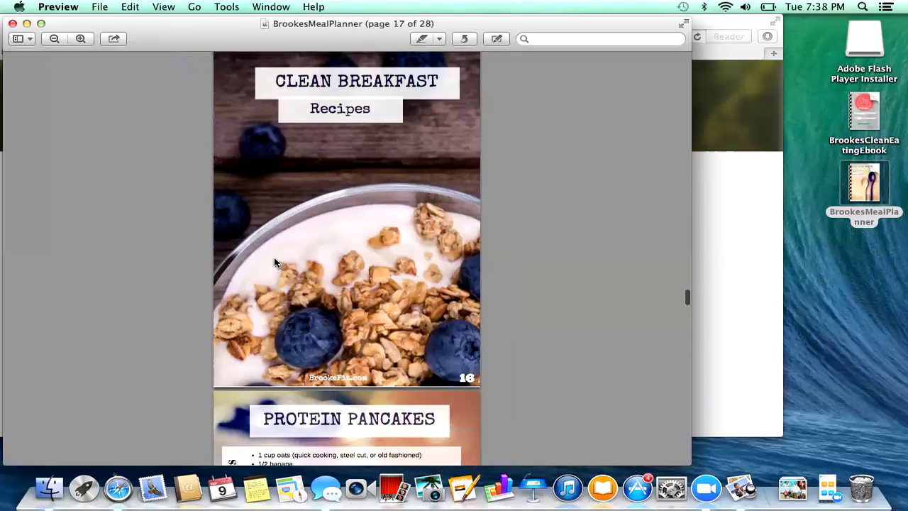
scroll(275, 262, down, 20)
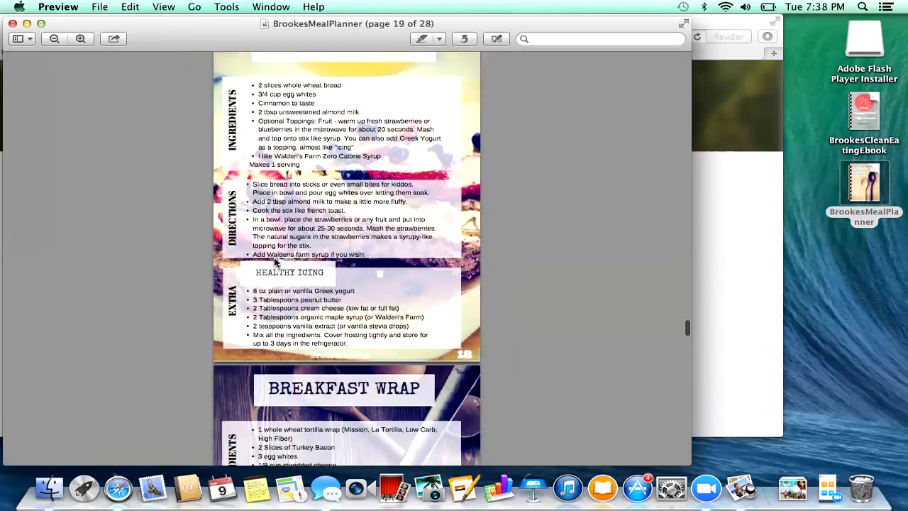
scroll(275, 262, down, 20)
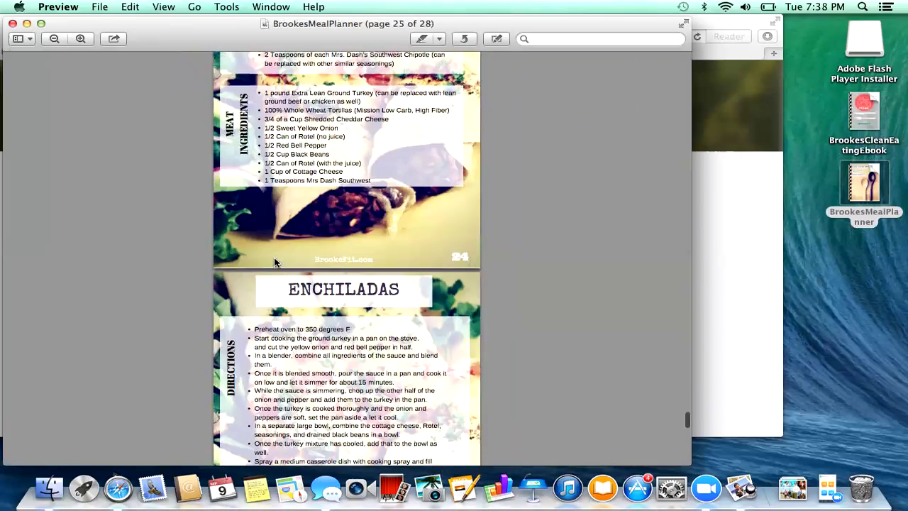
scroll(275, 263, down, 10)
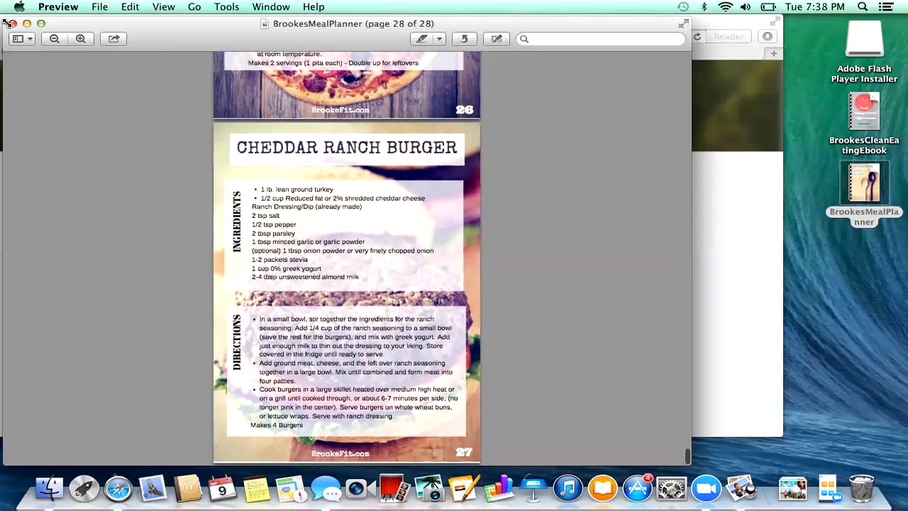
click(12, 23)
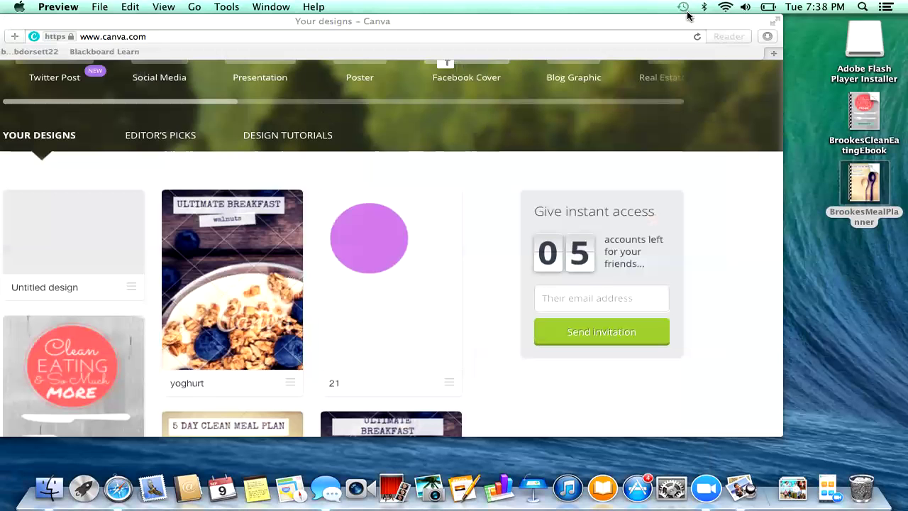
Switch to Canva in Safari, make the window full screen and open a blank untitled portrait design.
click(506, 172)
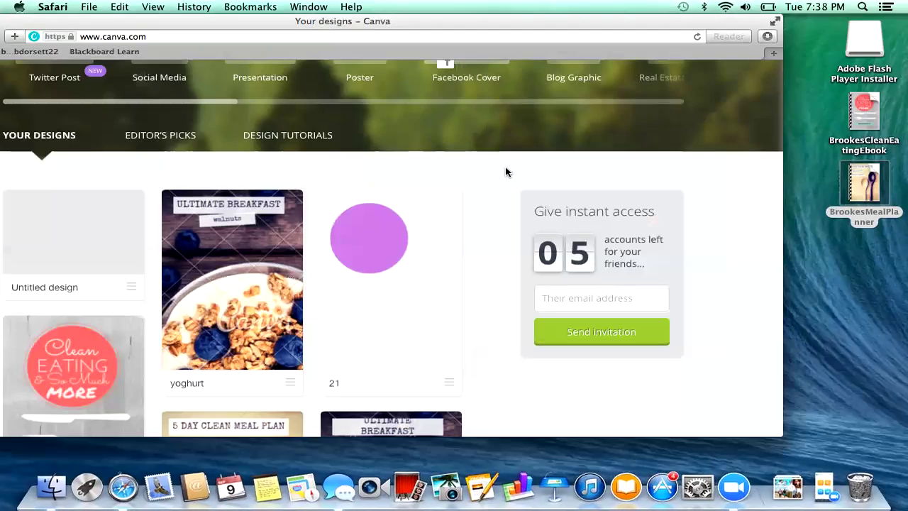
key(ctrl+super+f)
scroll(531, 225, right, 10)
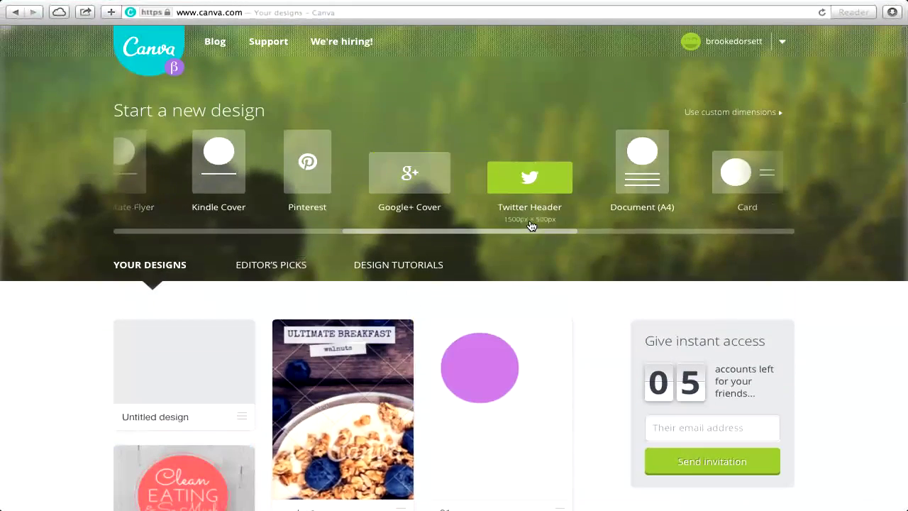
click(344, 430)
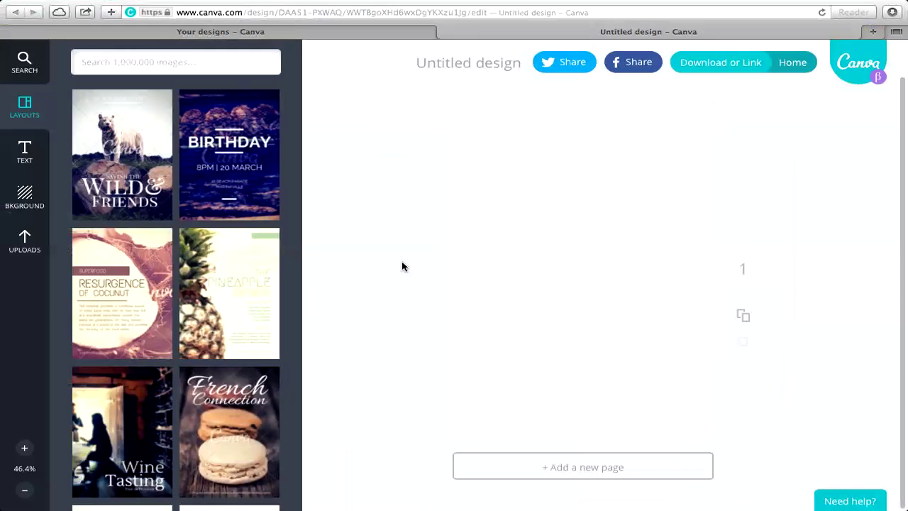
Try the Wild & Friends and Resurgence of Coconut layouts on the blank page, and replace them with the Wine Tasting layout.
click(140, 131)
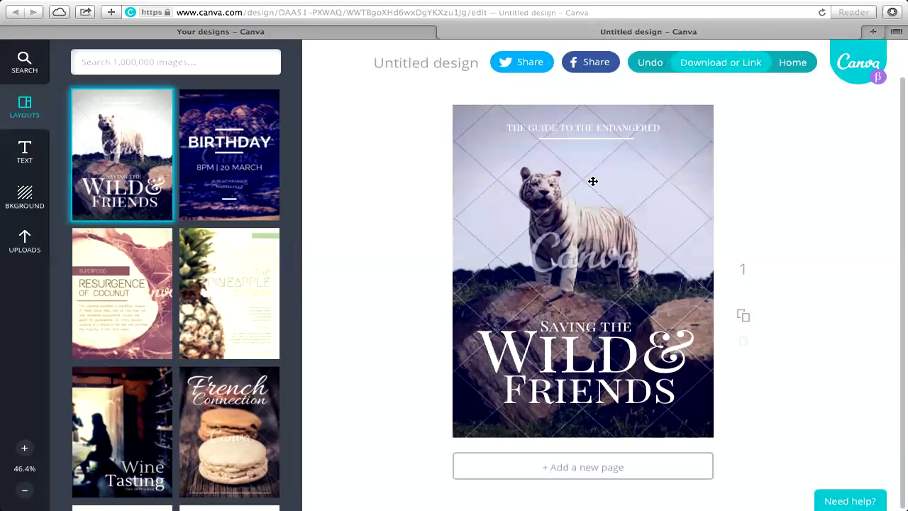
click(154, 272)
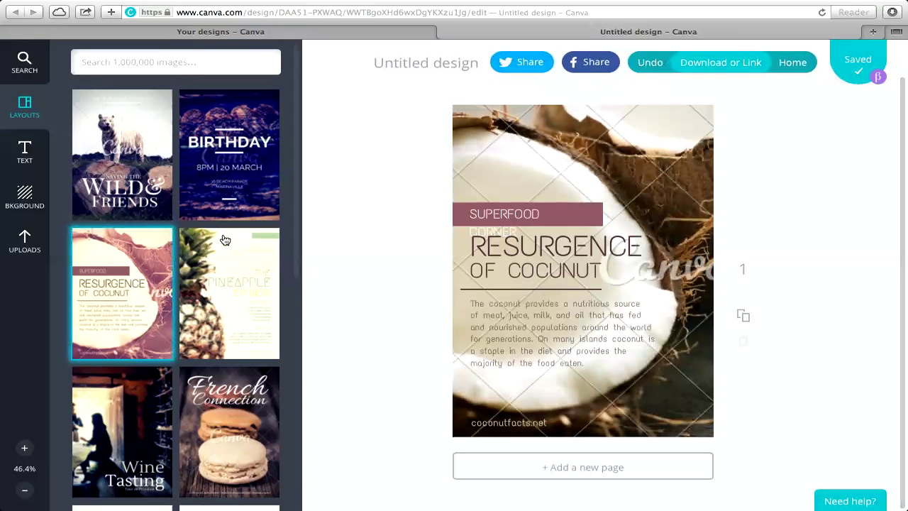
scroll(187, 370, down, 2)
click(163, 364)
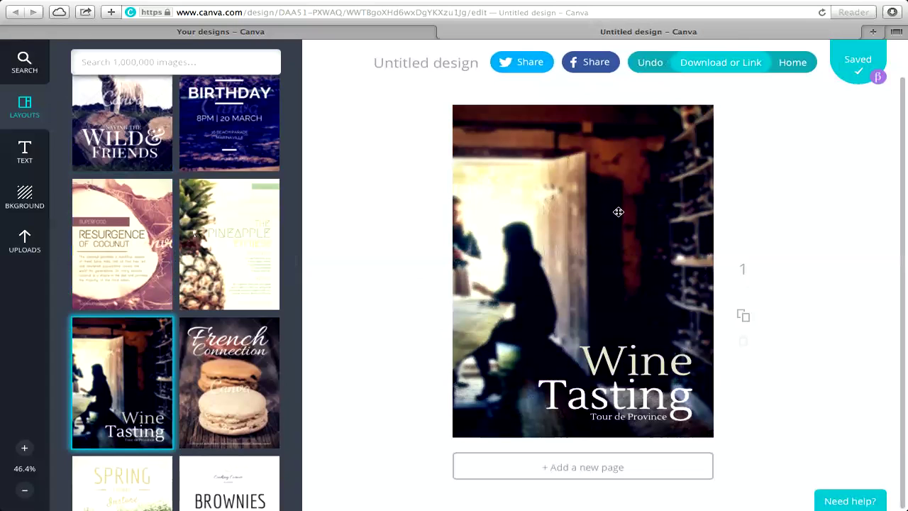
Try the Mandarin recipe layout on the page, and replace it with the Bok Choy layout.
scroll(235, 260, down, 8)
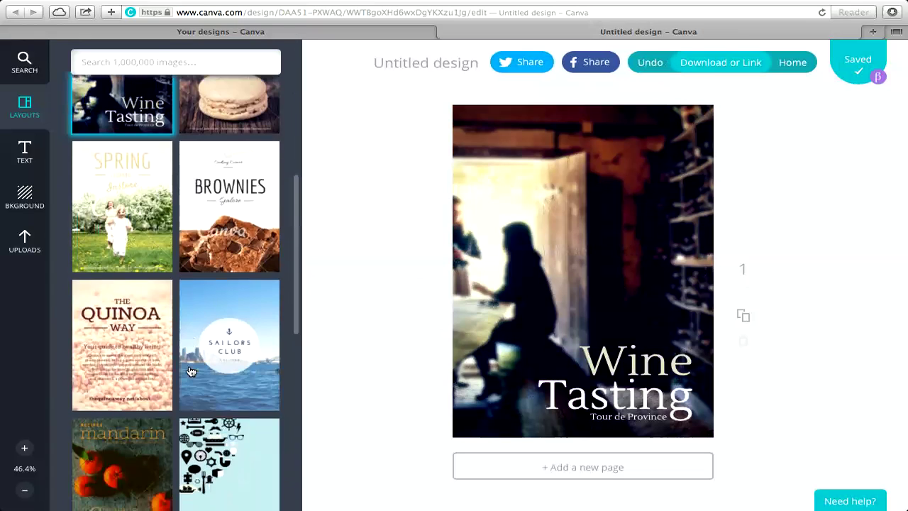
scroll(235, 257, down, 6)
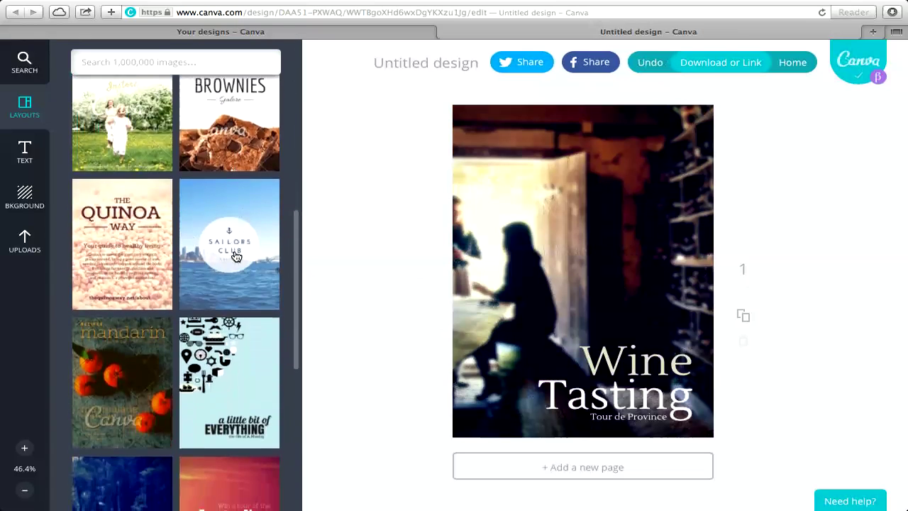
click(122, 248)
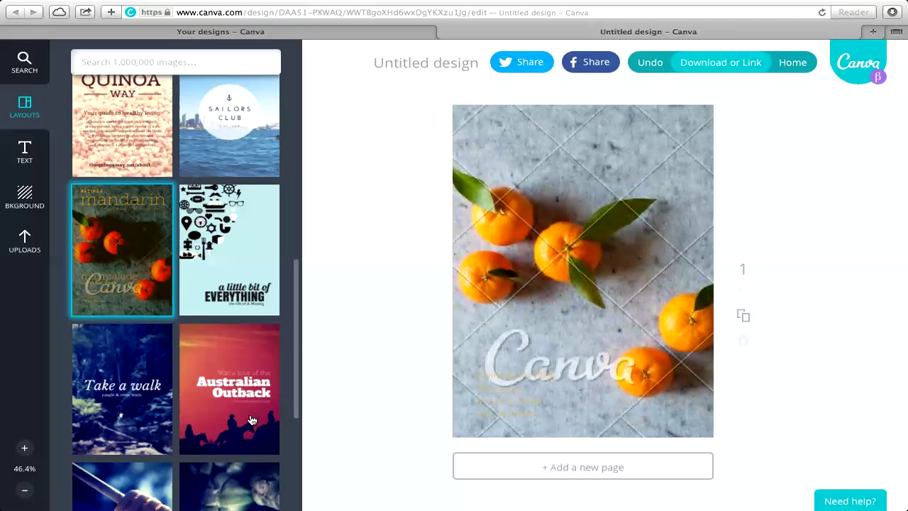
scroll(238, 413, down, 6)
click(234, 306)
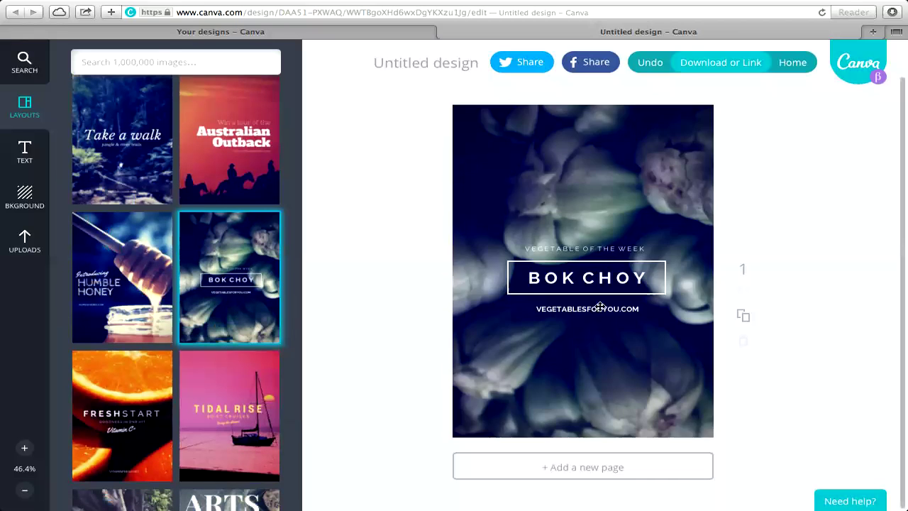
Set the Bok Choy background photo's filter to Normal.
click(598, 195)
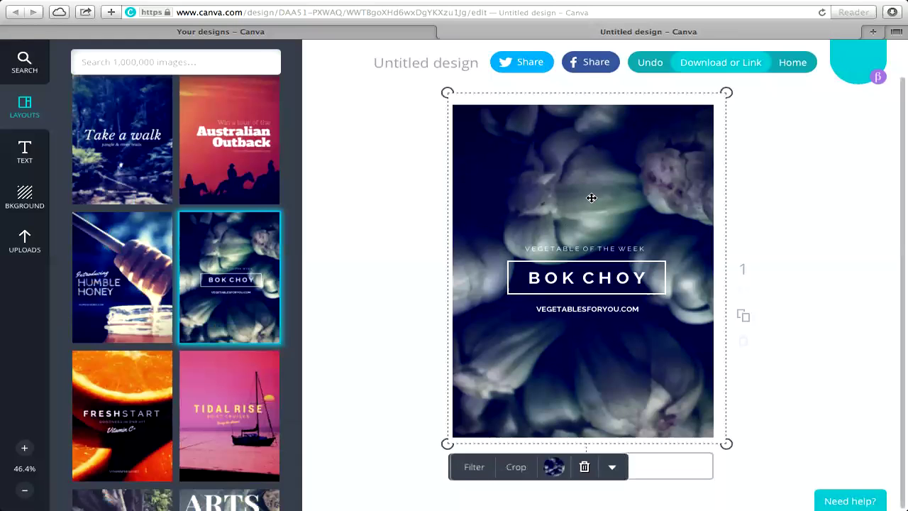
click(472, 467)
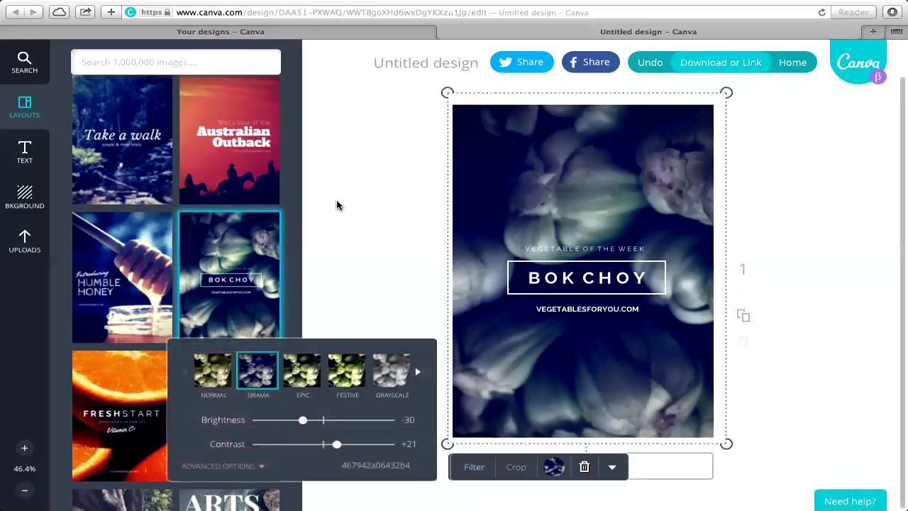
click(208, 371)
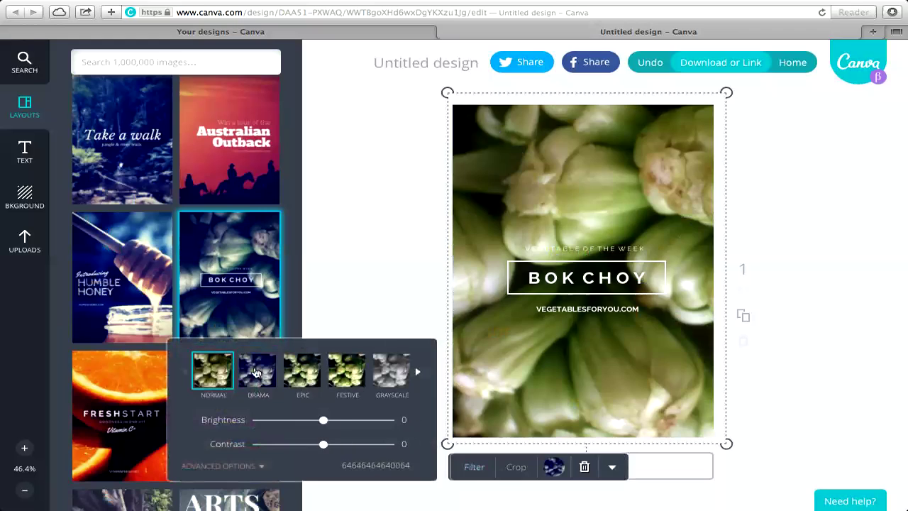
click(375, 295)
Delete the Bok Choy title, the "Vegetable of the week" line and the website line from the page.
click(554, 287)
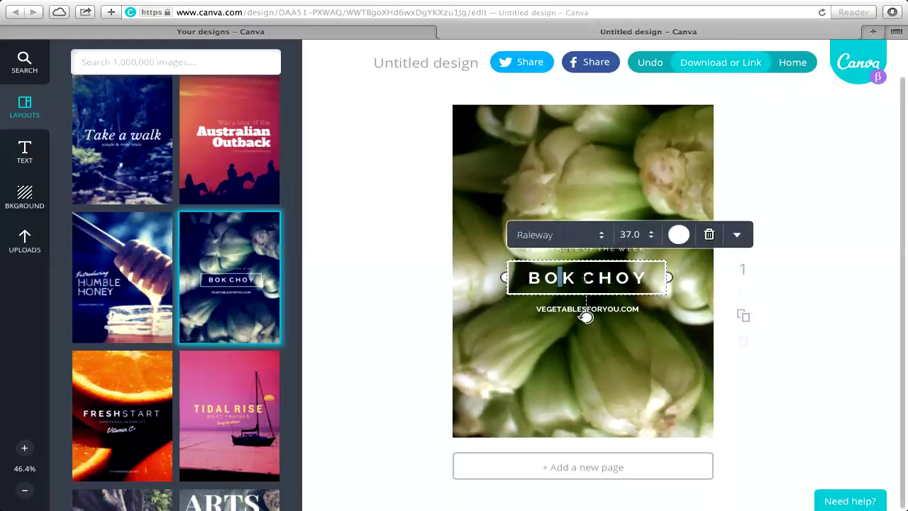
click(583, 276)
key(BackSpace)
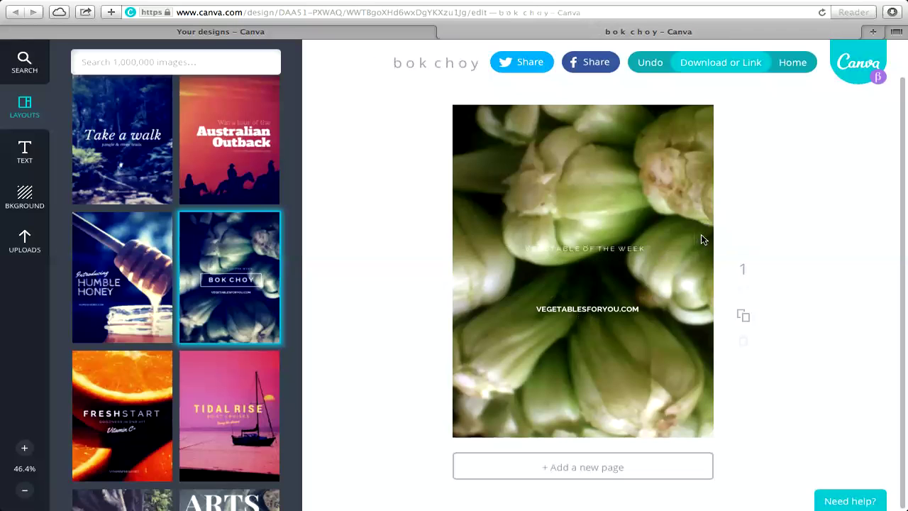
click(632, 248)
click(679, 218)
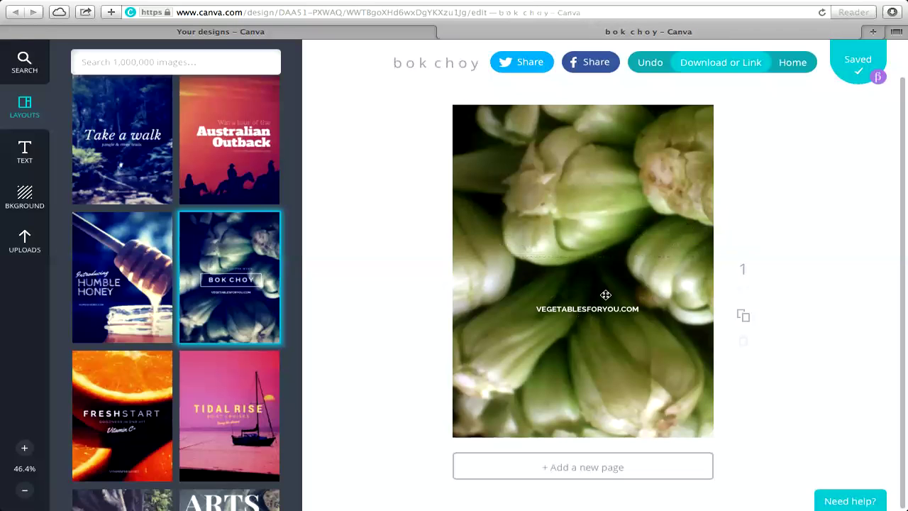
click(588, 310)
click(681, 278)
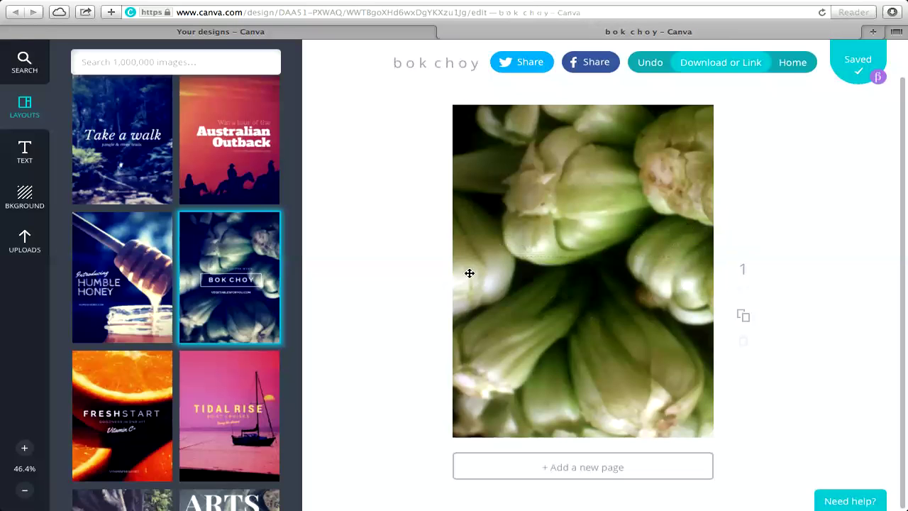
Blur the vegetable background photo by +11 using the advanced filter options.
click(561, 277)
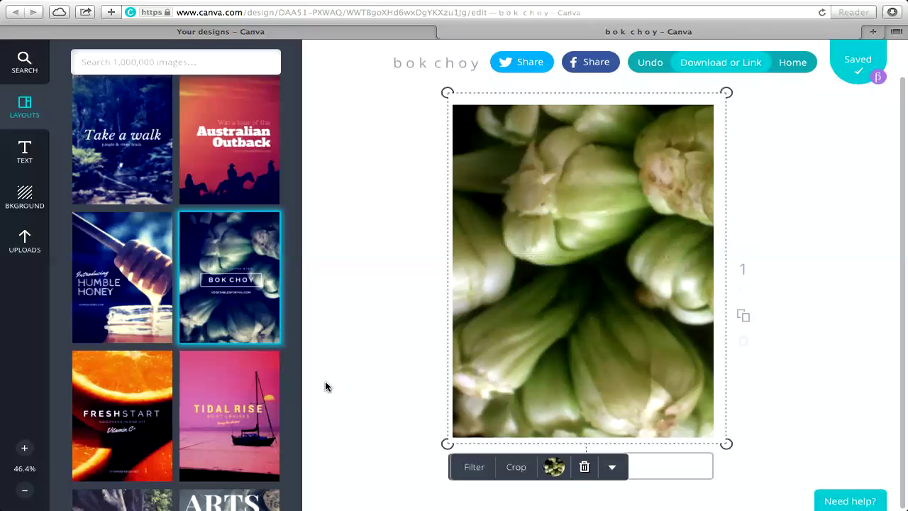
click(553, 466)
click(421, 429)
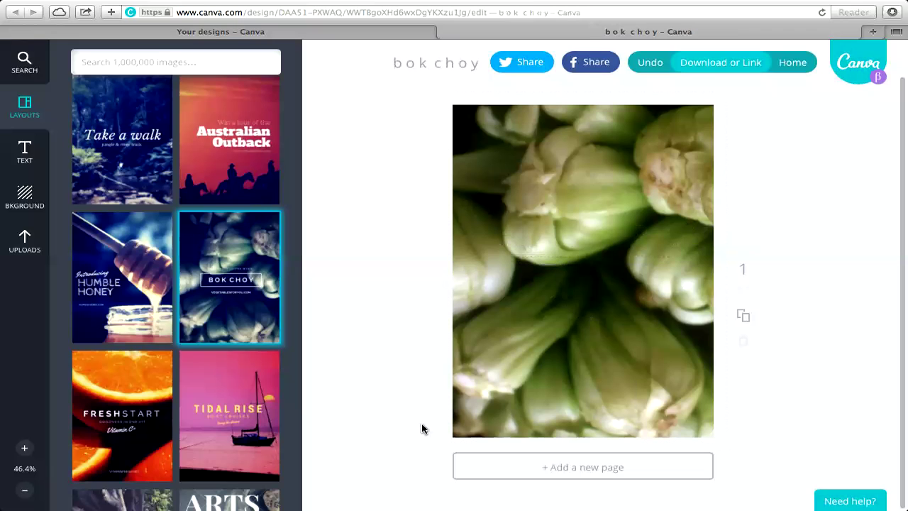
click(528, 389)
click(473, 469)
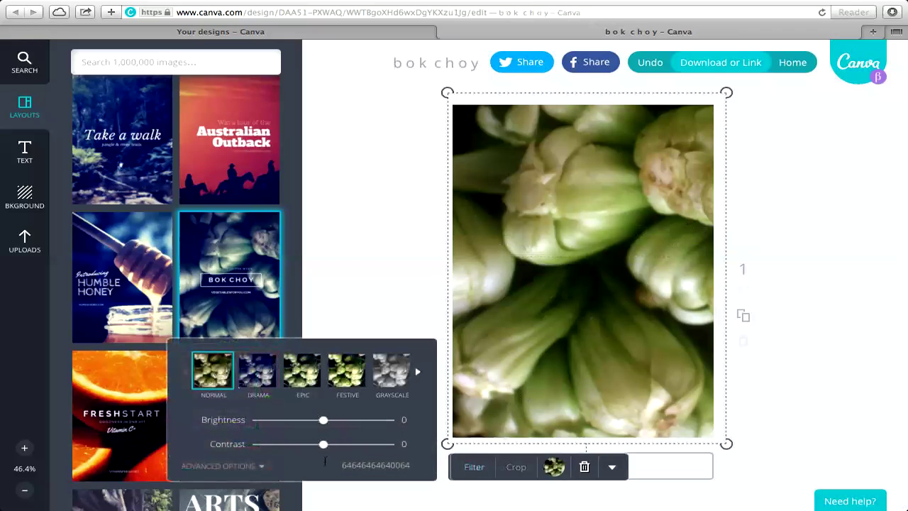
click(257, 467)
mouse_move(324, 396)
mouse_down()
mouse_move(347, 401)
mouse_move(309, 402)
mouse_move(330, 399)
mouse_up()
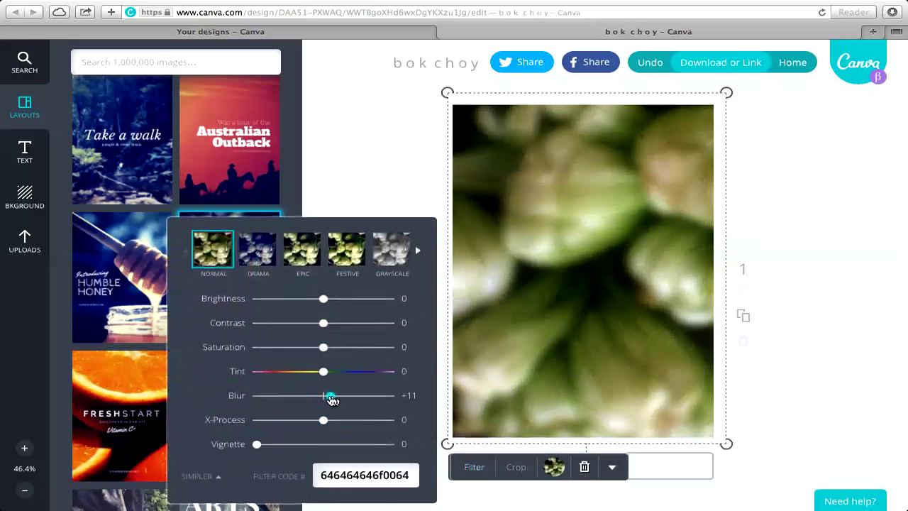
click(387, 122)
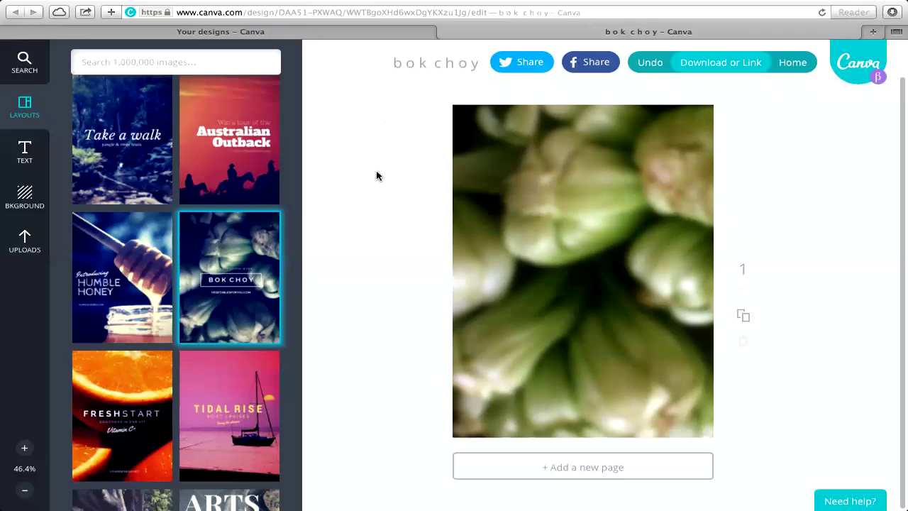
Try the Fresh Start layout on the page, and replace it with the Ultimate Breakfast layout.
scroll(120, 425, down, 4)
click(119, 207)
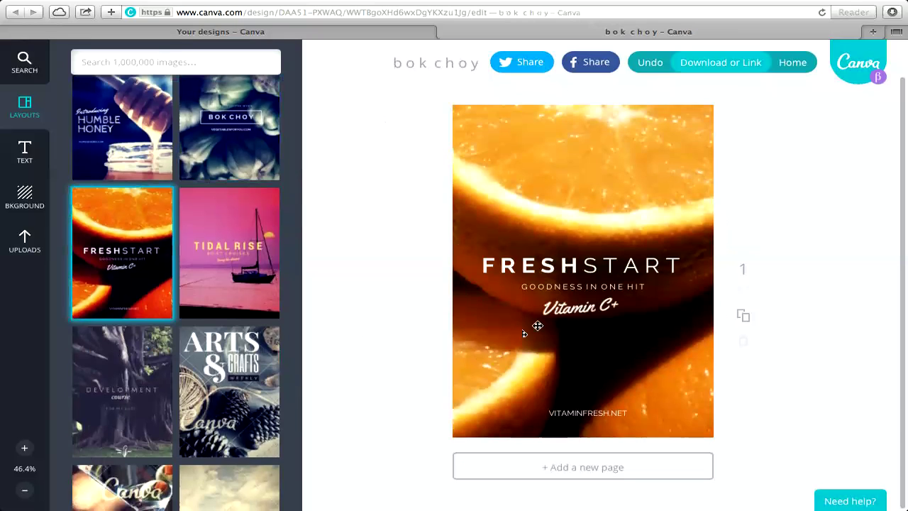
scroll(247, 367, down, 4)
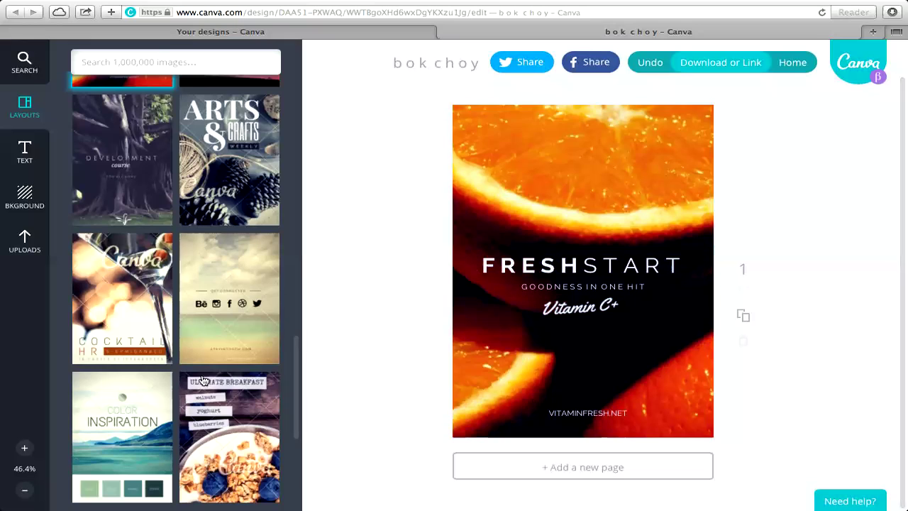
scroll(281, 326, down, 3)
click(218, 317)
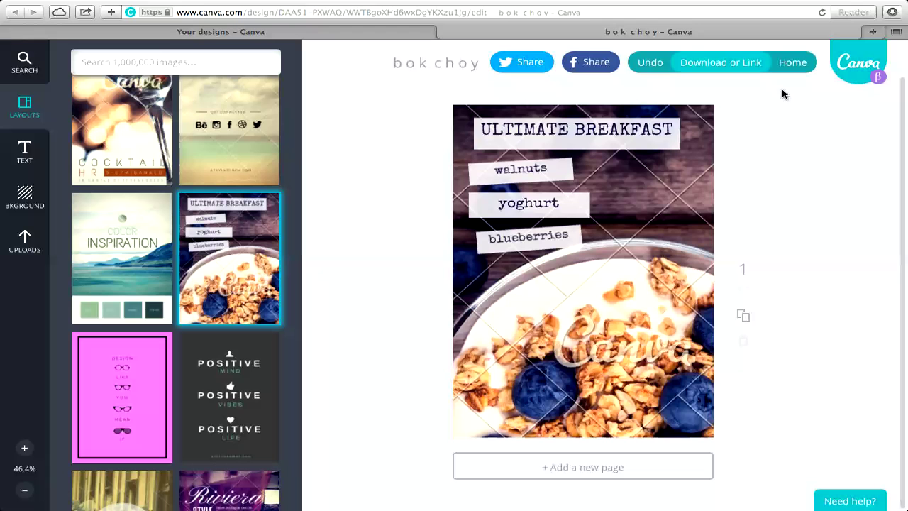
click(872, 33)
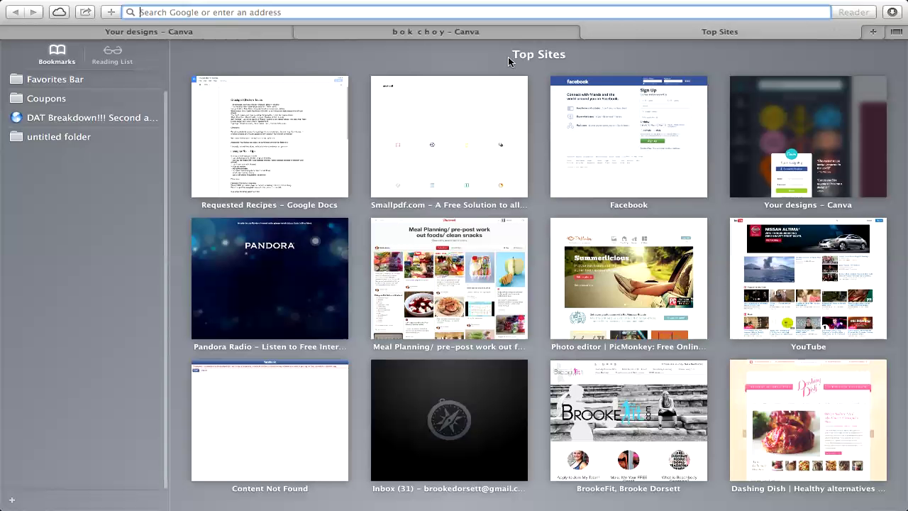
click(643, 114)
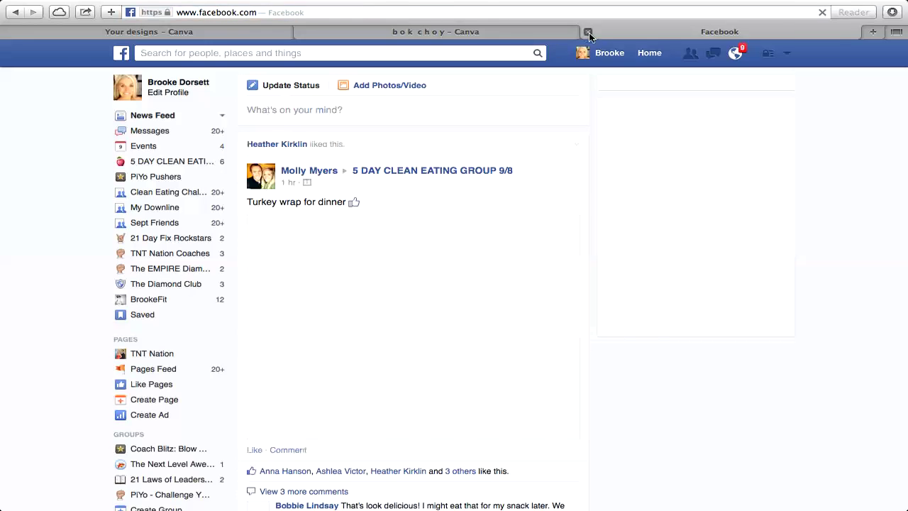
click(588, 32)
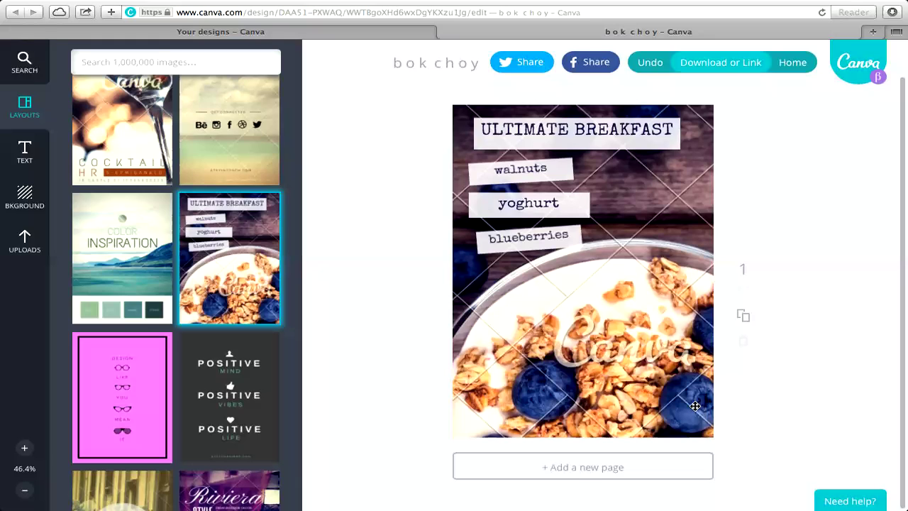
Try the 5 Steps to Running Like a Pro layout, and replace it with the Cooking Lessons layout.
scroll(175, 406, down, 4)
scroll(150, 380, down, 6)
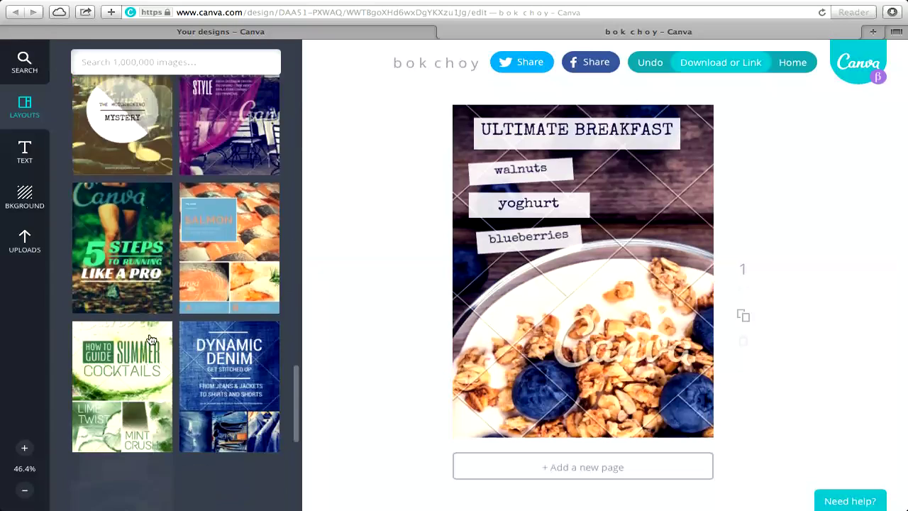
click(134, 110)
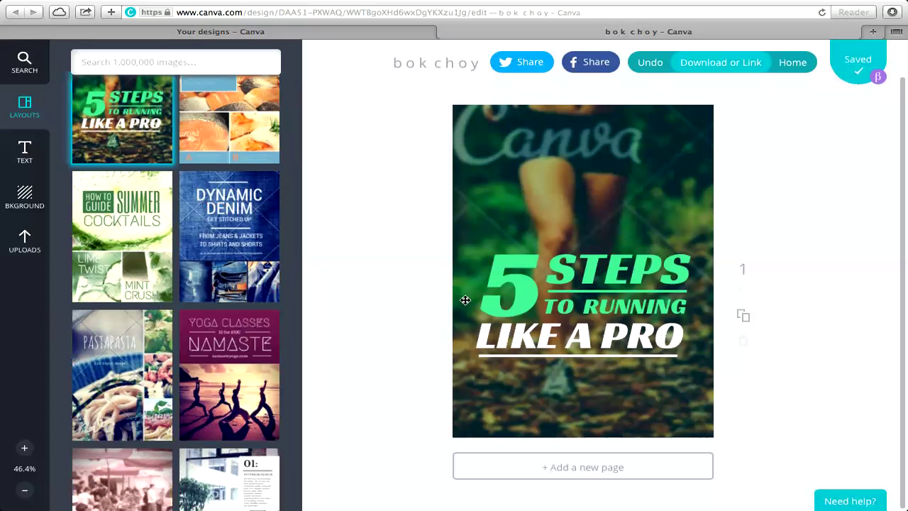
scroll(169, 350, down, 8)
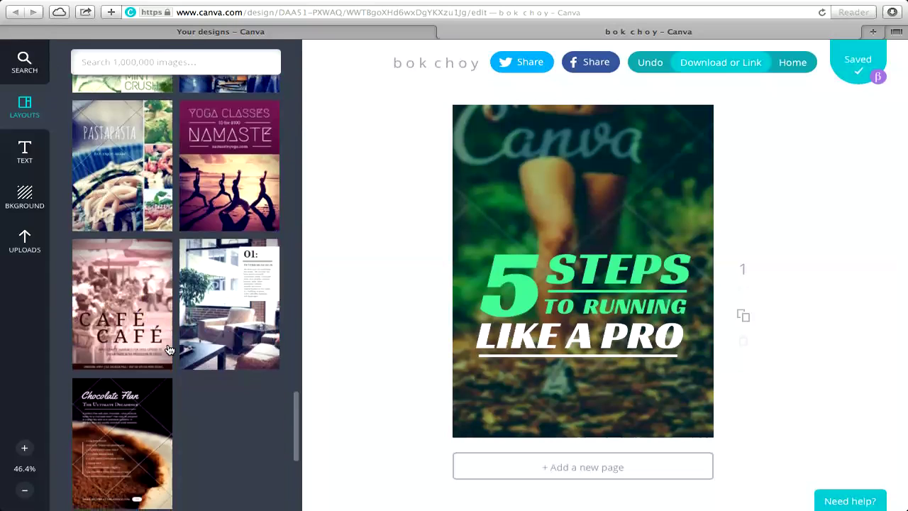
scroll(169, 350, down, 6)
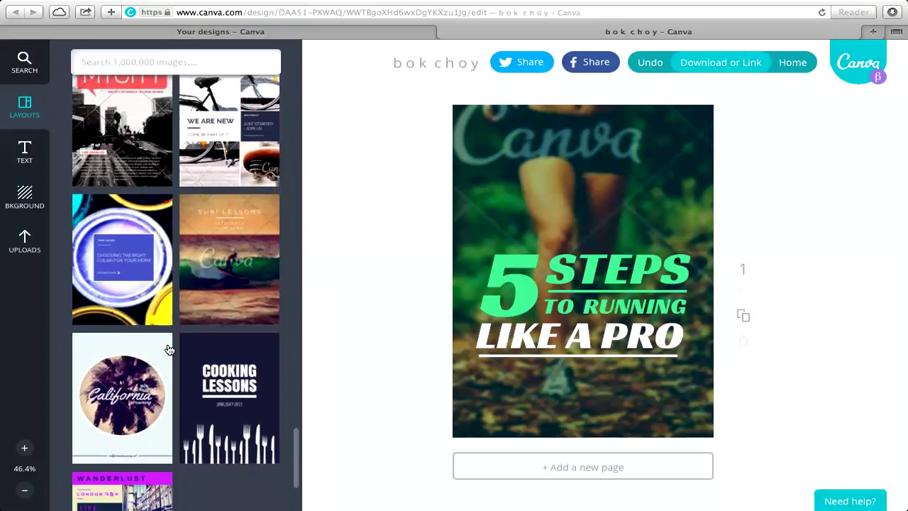
scroll(169, 349, down, 2)
click(240, 250)
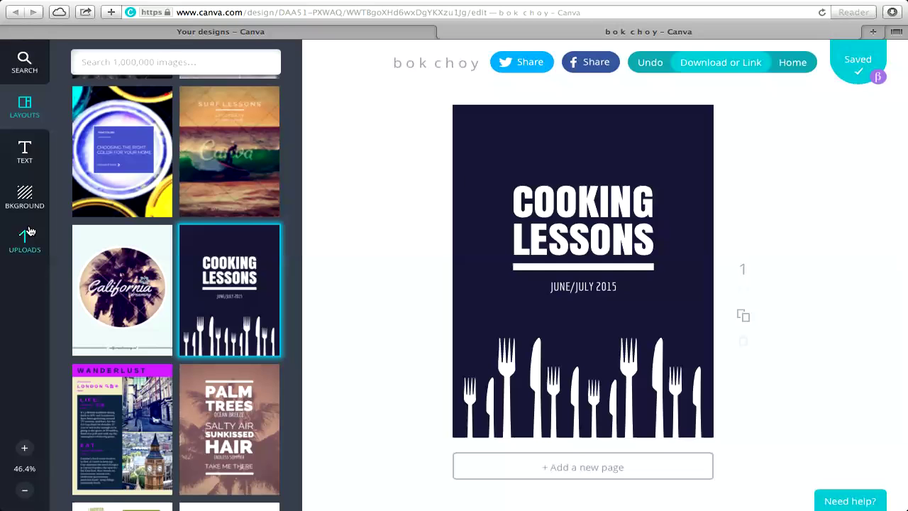
Look through the available backgrounds, and search the image library for "food" to browse the pictures.
click(27, 202)
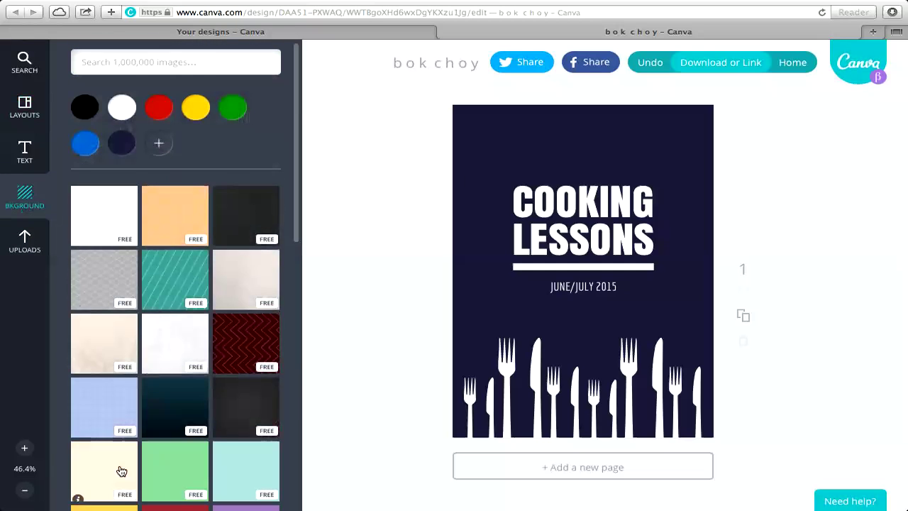
scroll(119, 472, down, 10)
click(160, 58)
text(food)
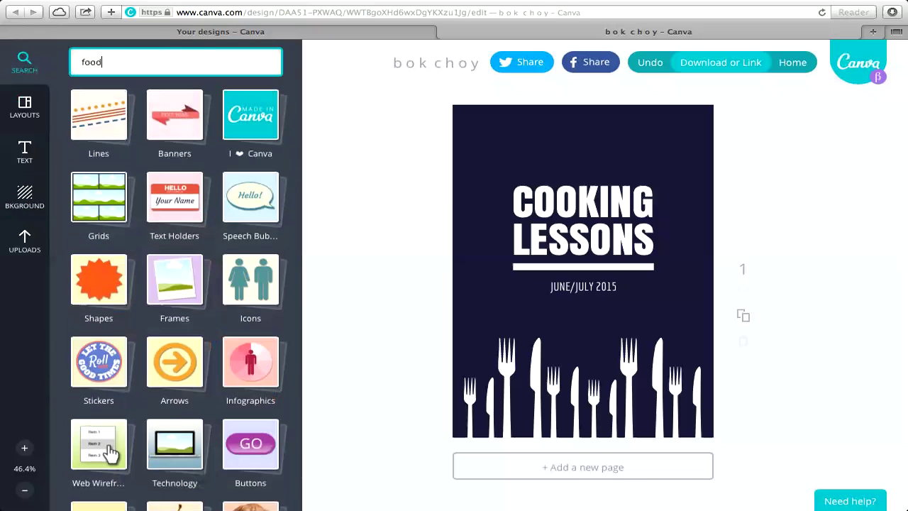
key(Return)
scroll(271, 231, down, 2)
scroll(123, 370, down, 10)
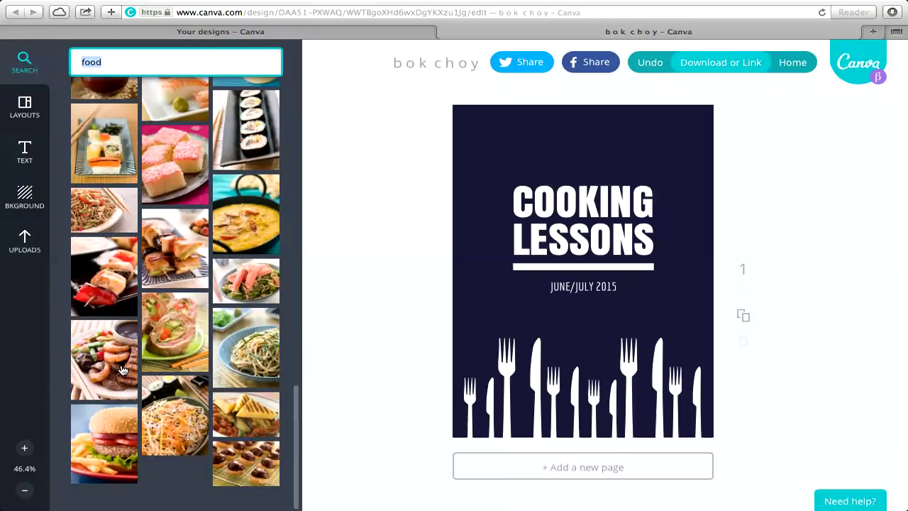
scroll(122, 370, up, 15)
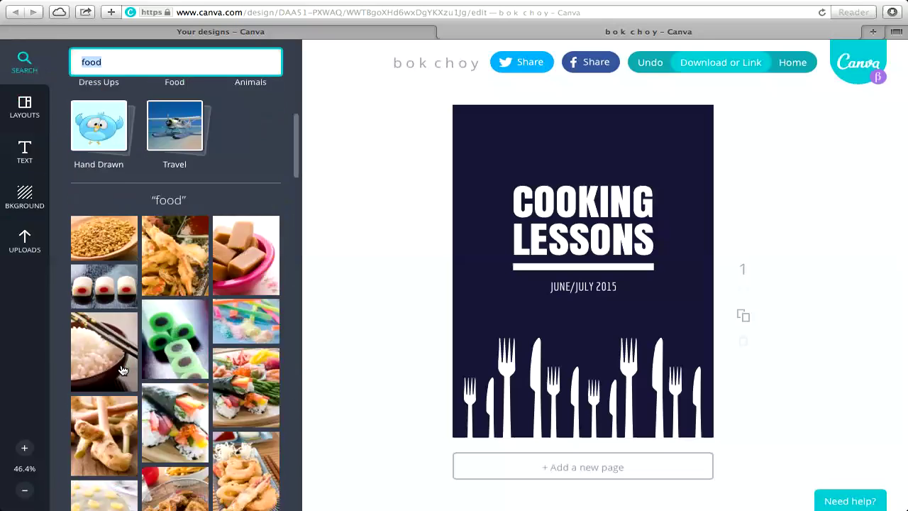
scroll(145, 325, down, 4)
scroll(146, 263, up, 5)
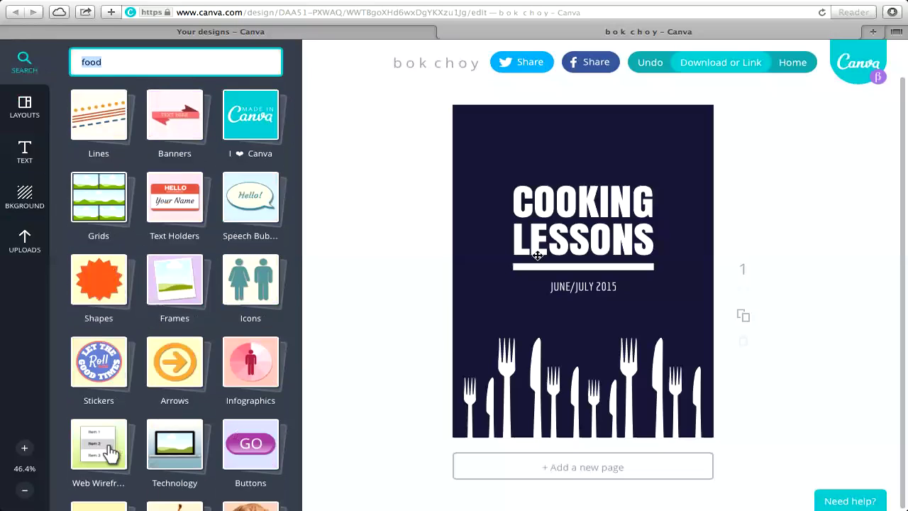
Replace the word "COOKING" in the page title with "CLEAN".
click(581, 216)
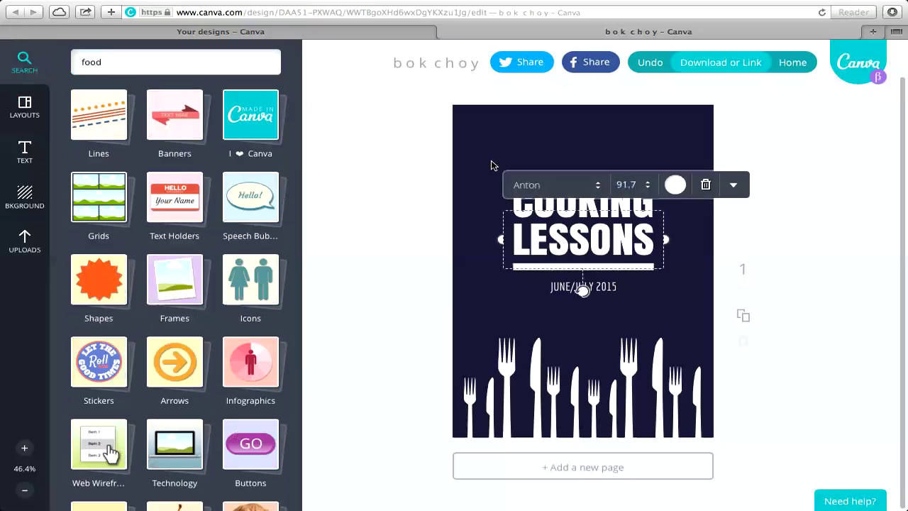
click(495, 163)
click(569, 193)
click(569, 193)
double_click(569, 192)
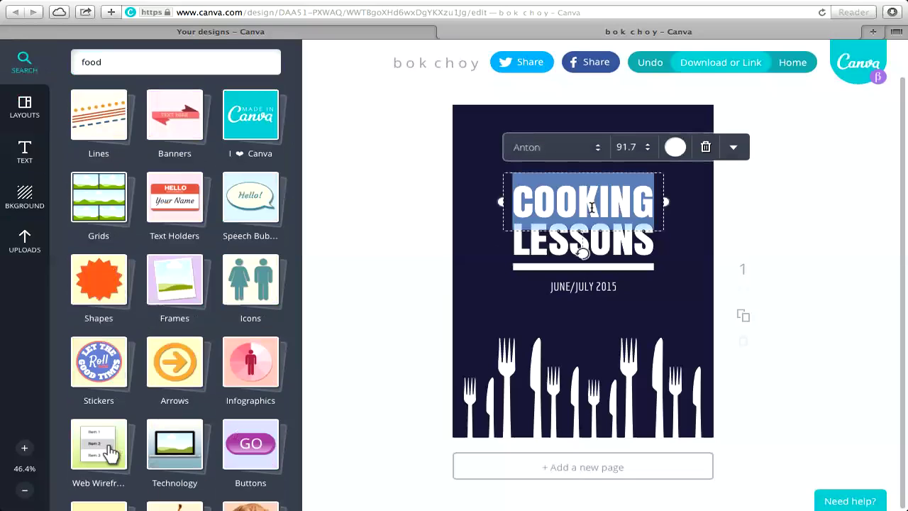
text(Cle)
key(BackSpace)
key(BackSpace)
text(LEAN)
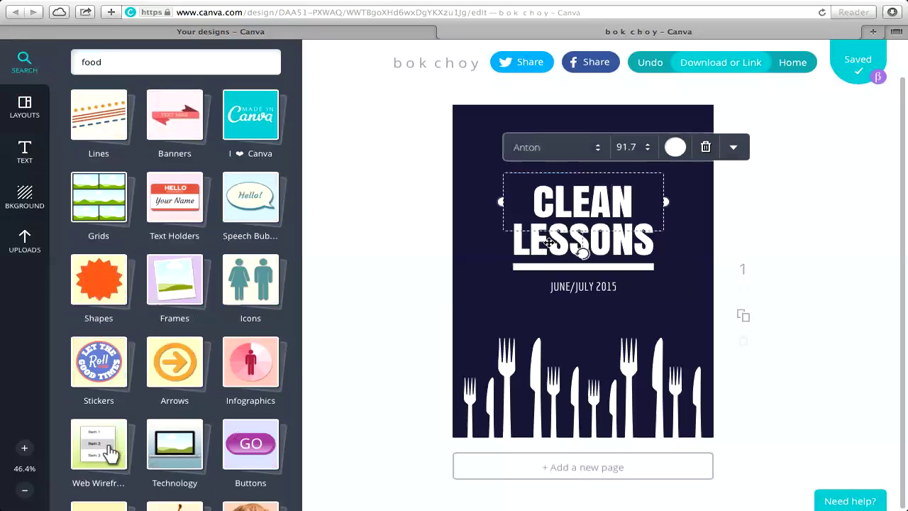
Replace the word "LESSONS" in the cover title with "EATING".
click(469, 331)
double_click(537, 243)
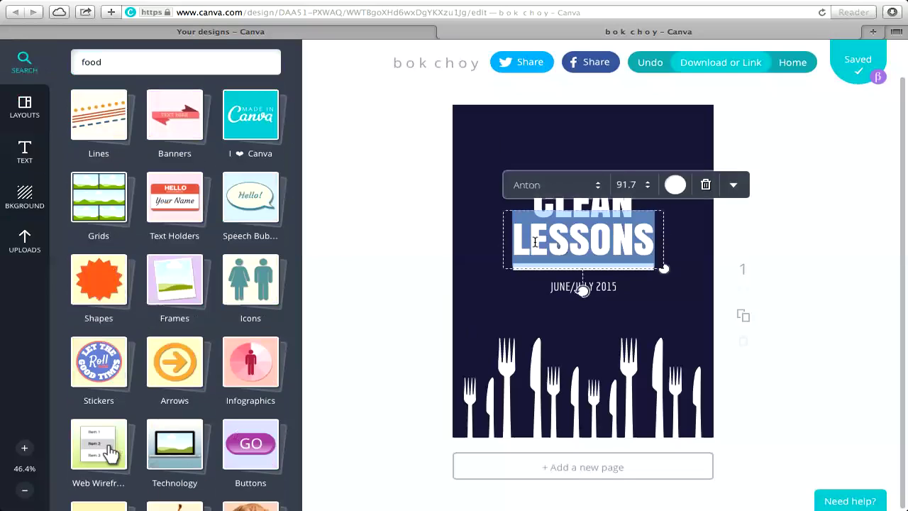
text(EATING)
click(537, 310)
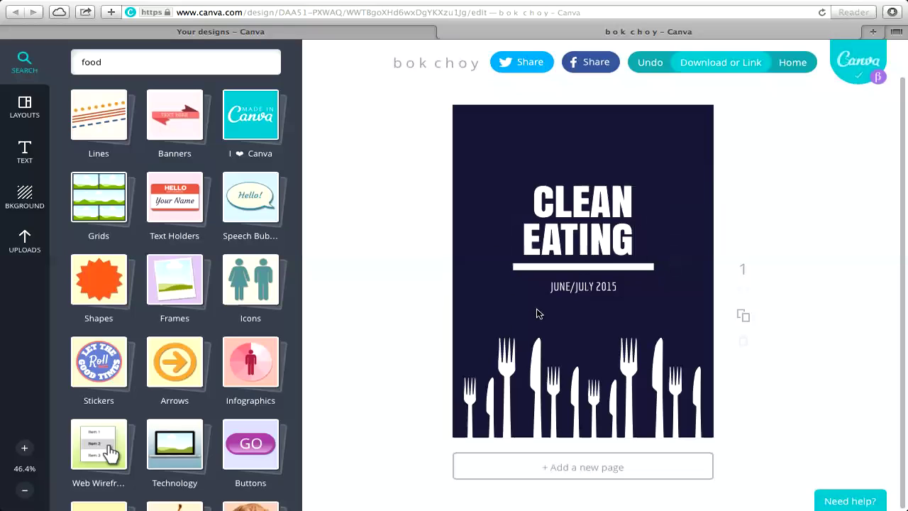
Replace the date line below the cover title with "CHALLENGE".
click(576, 284)
text(CHALLE)
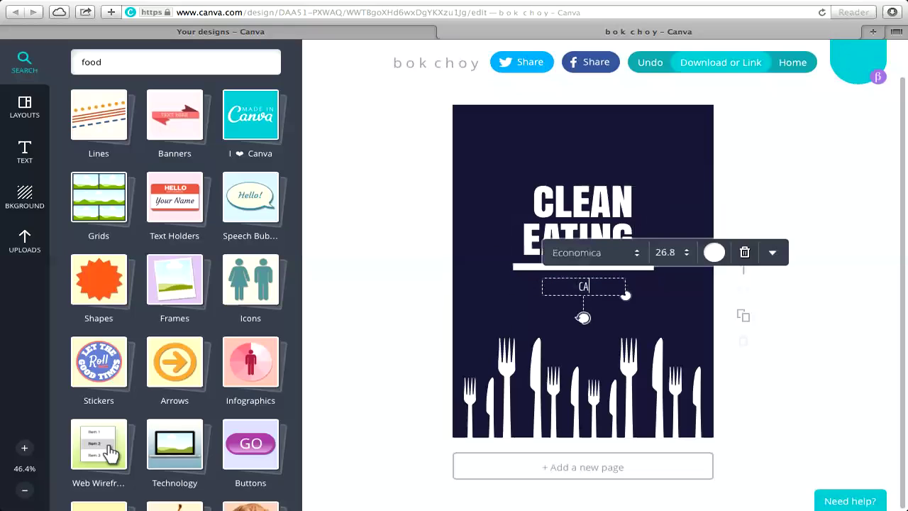
text(NGE)
key(BackSpace)
key(BackSpace)
text(GE)
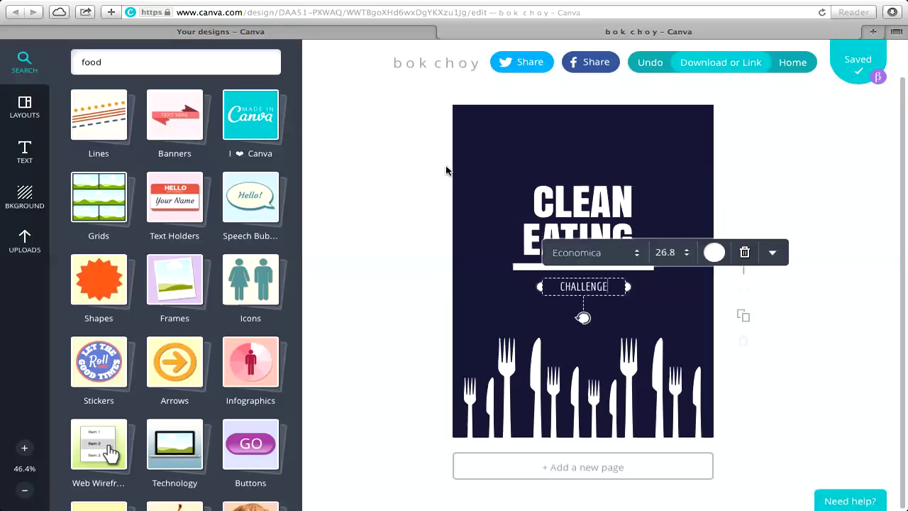
click(470, 182)
Recolour the cover's navy background to a custom medium teal, and centre the word "EATING" beneath "CLEAN".
click(568, 149)
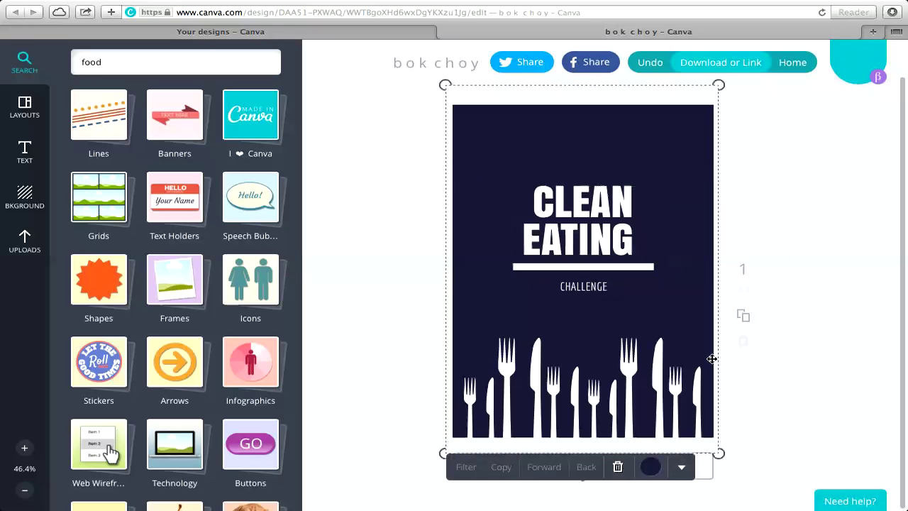
click(653, 467)
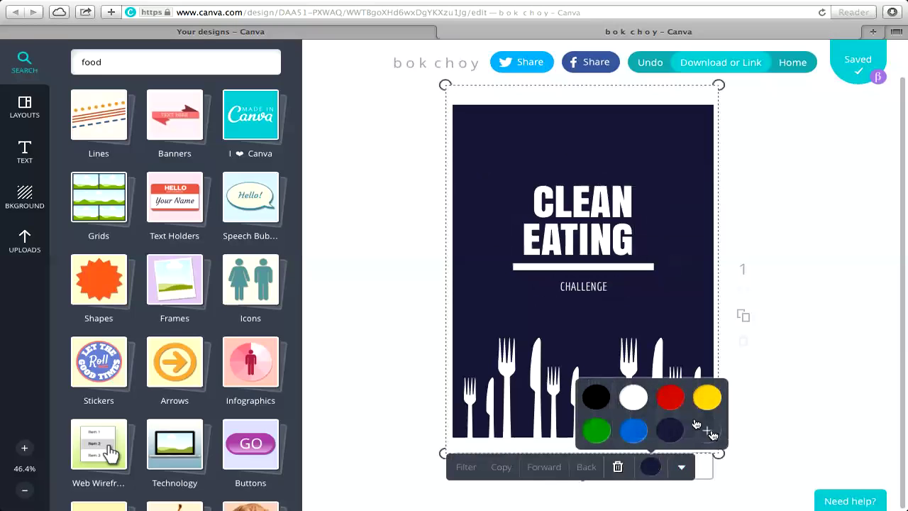
click(707, 431)
drag(768, 489, 742, 503)
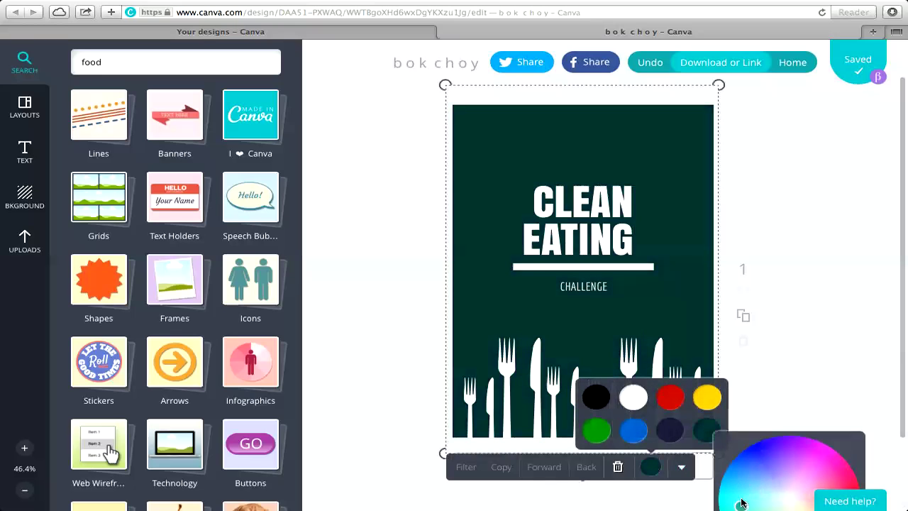
scroll(743, 503, down, 2)
click(750, 480)
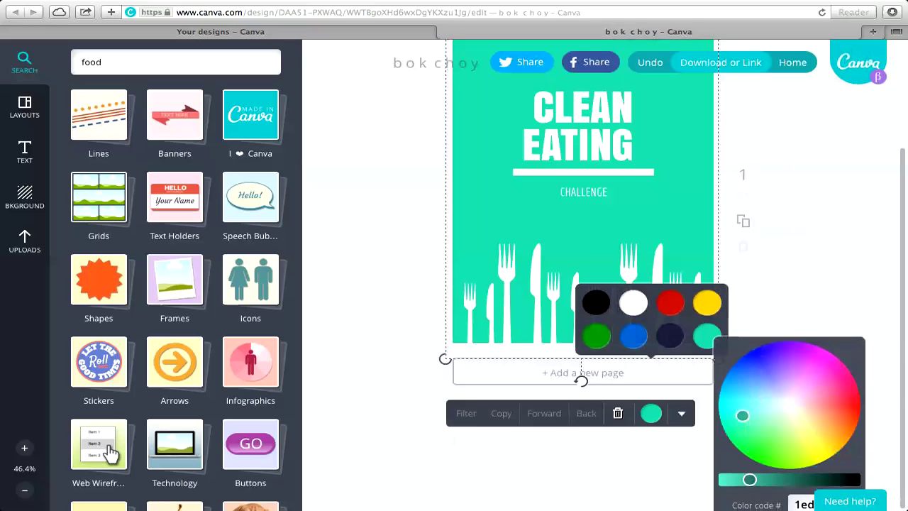
drag(751, 479, 766, 480)
mouse_move(771, 417)
mouse_down()
mouse_move(770, 397)
mouse_move(755, 381)
mouse_move(750, 405)
mouse_up()
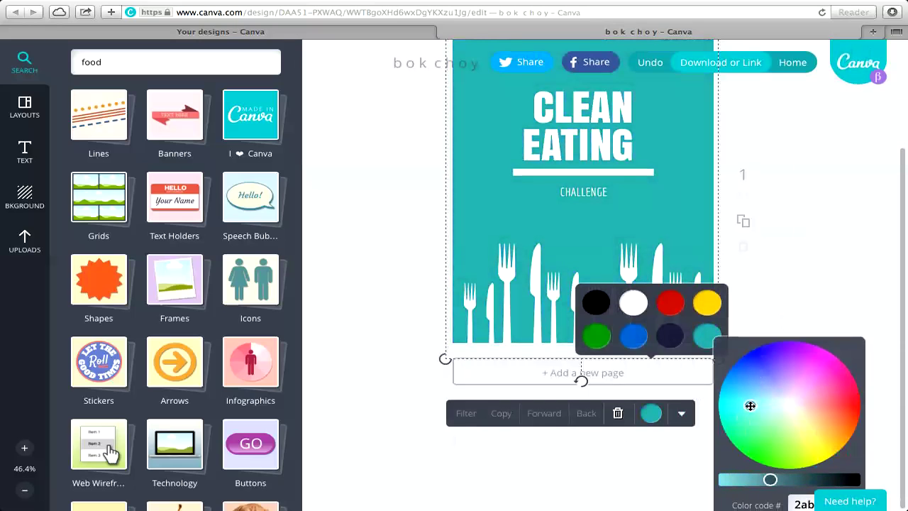
click(380, 361)
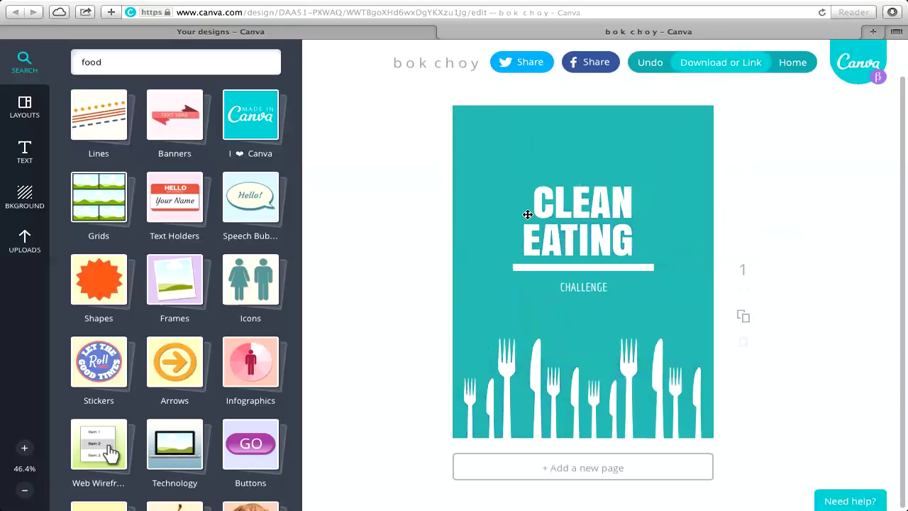
mouse_move(573, 233)
mouse_down()
mouse_move(596, 234)
mouse_move(579, 233)
mouse_up()
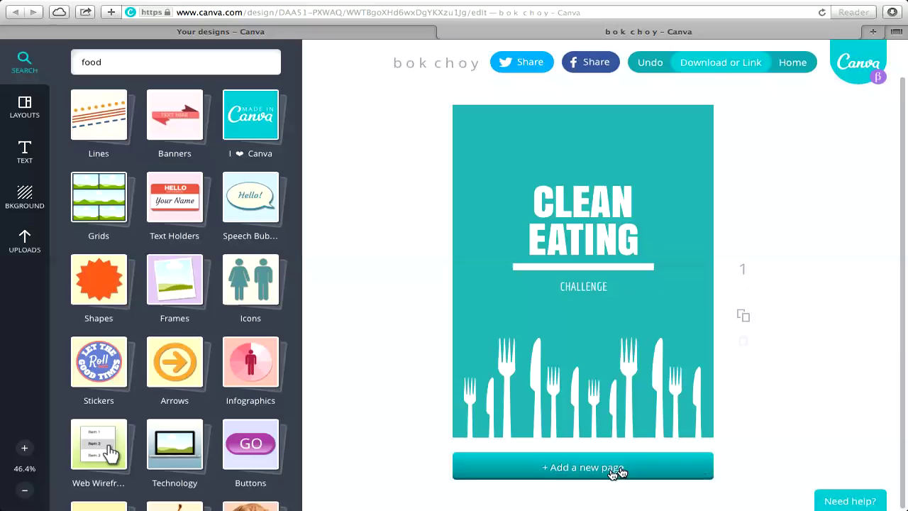
Duplicate the cover page, and delete the copy.
click(745, 315)
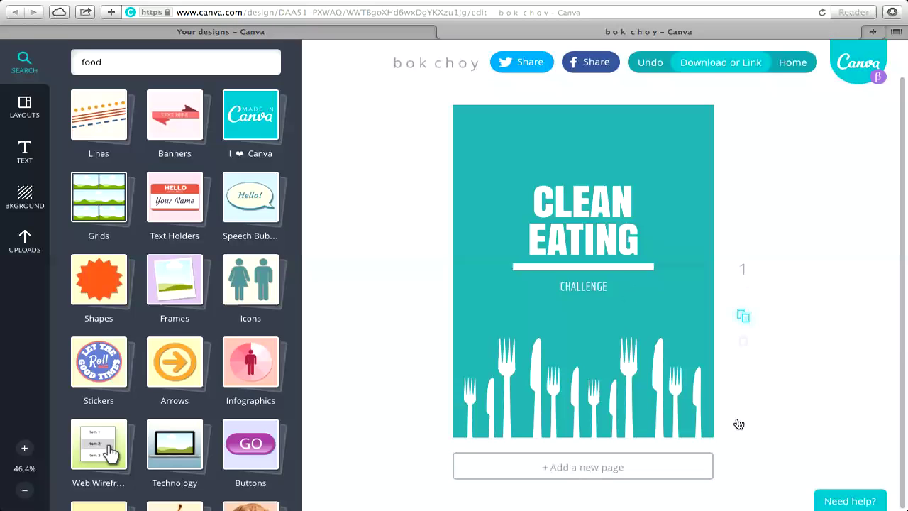
scroll(738, 444, down, 2)
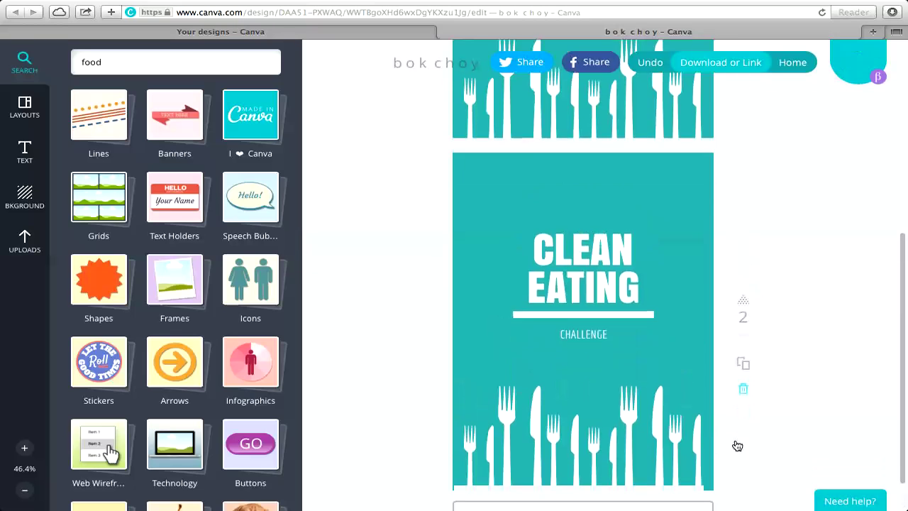
click(743, 358)
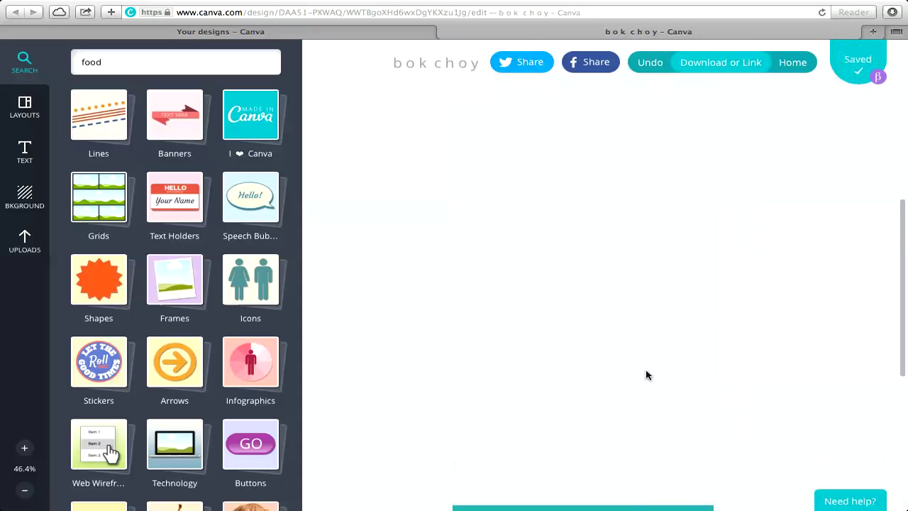
Add a new page after the cover and change its teal background to white.
click(583, 467)
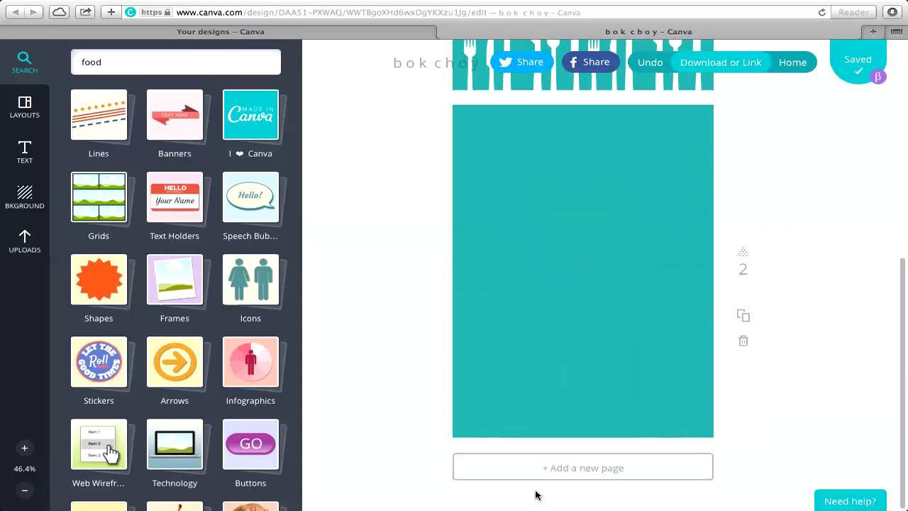
click(598, 256)
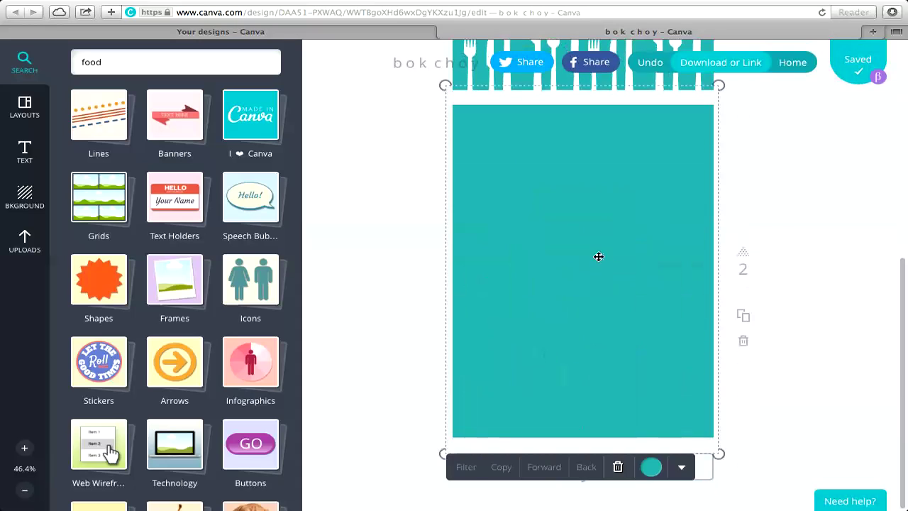
click(652, 467)
click(632, 405)
click(399, 312)
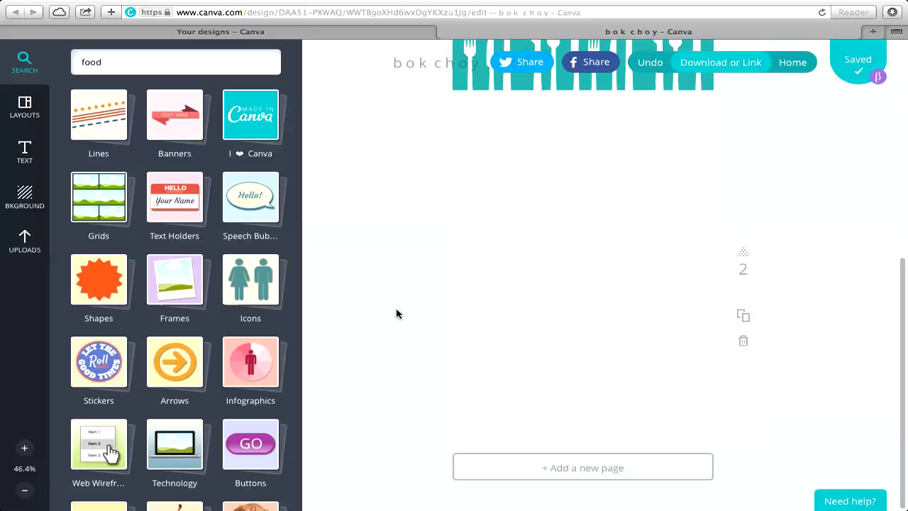
click(494, 237)
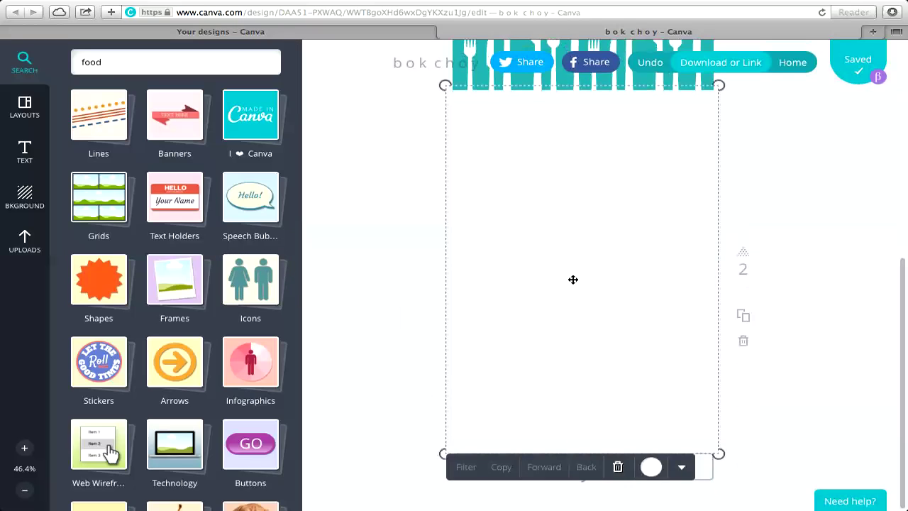
click(618, 467)
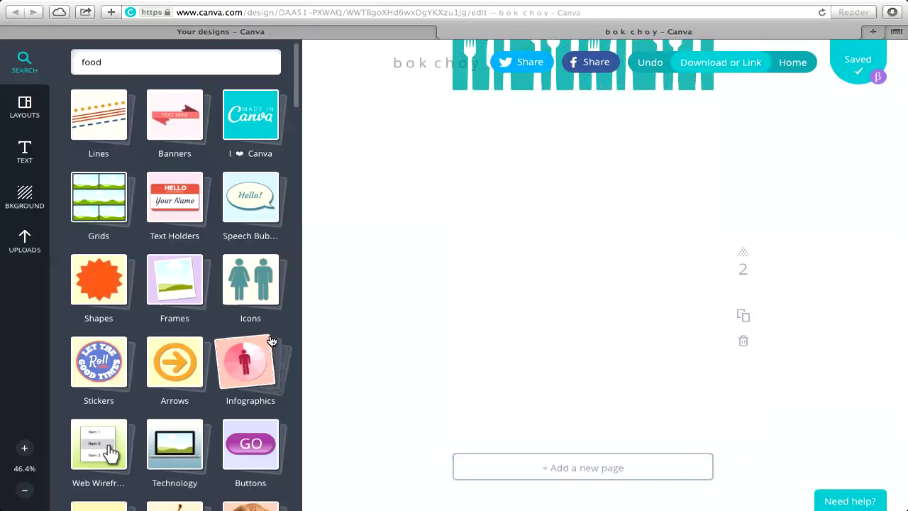
Insert the yellow rounded square with an orange border on page 2, and stretch it to fill most of the page.
click(99, 279)
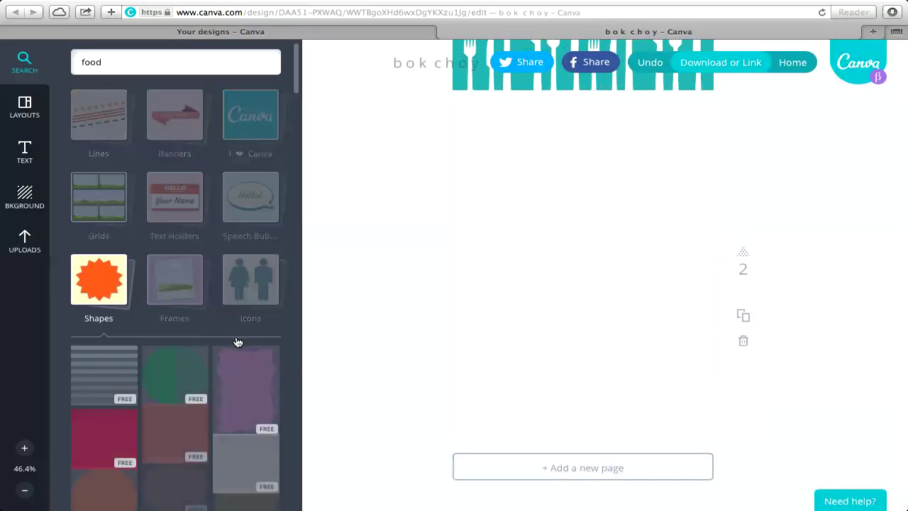
scroll(237, 340, down, 5)
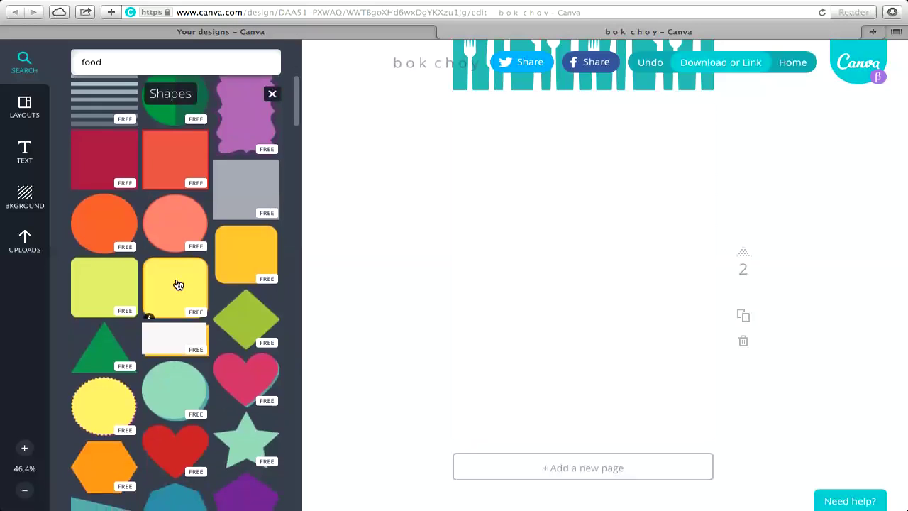
click(178, 285)
drag(572, 260, 539, 185)
drag(643, 285, 682, 359)
drag(574, 345, 576, 424)
drag(577, 427, 579, 430)
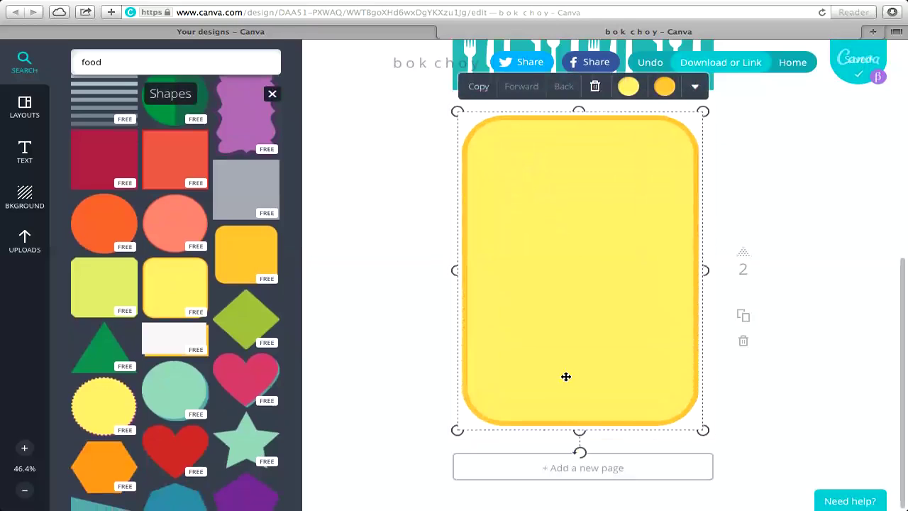
drag(566, 377, 570, 377)
Set the rounded shape's border to the cover's teal and its fill to white.
click(701, 90)
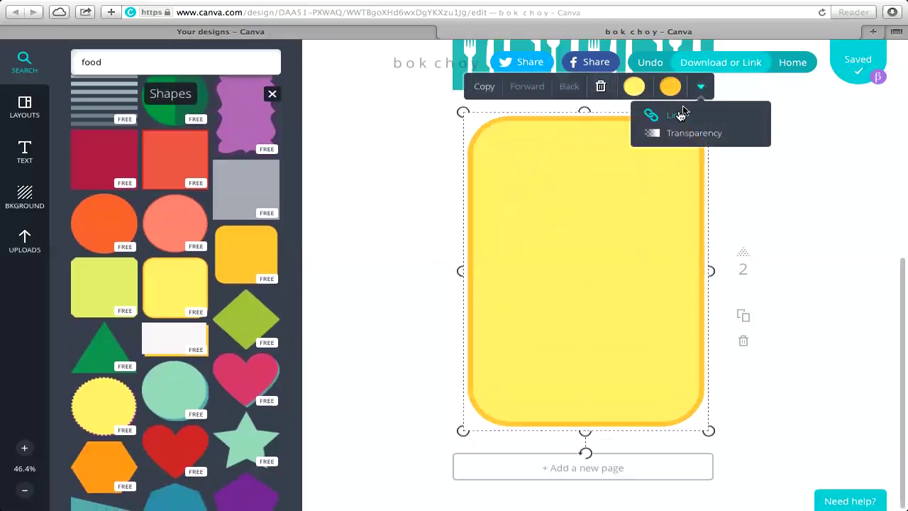
click(672, 87)
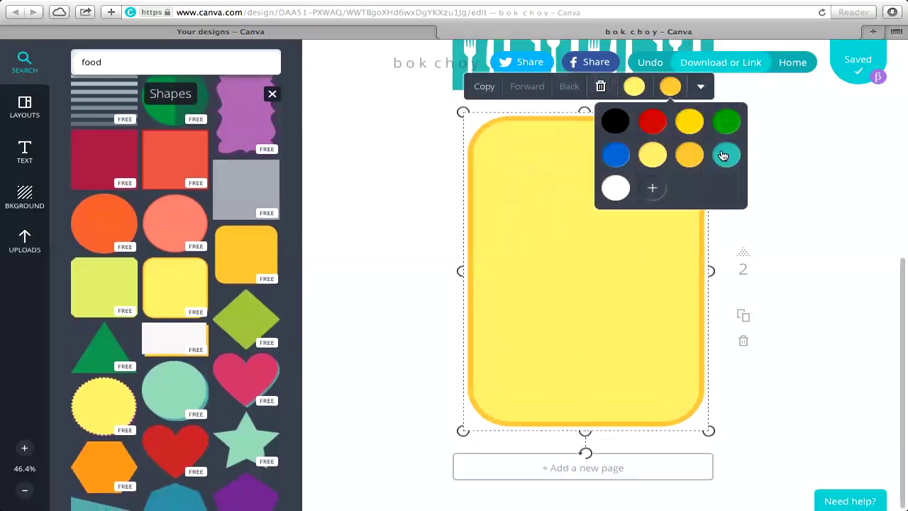
click(726, 154)
click(638, 88)
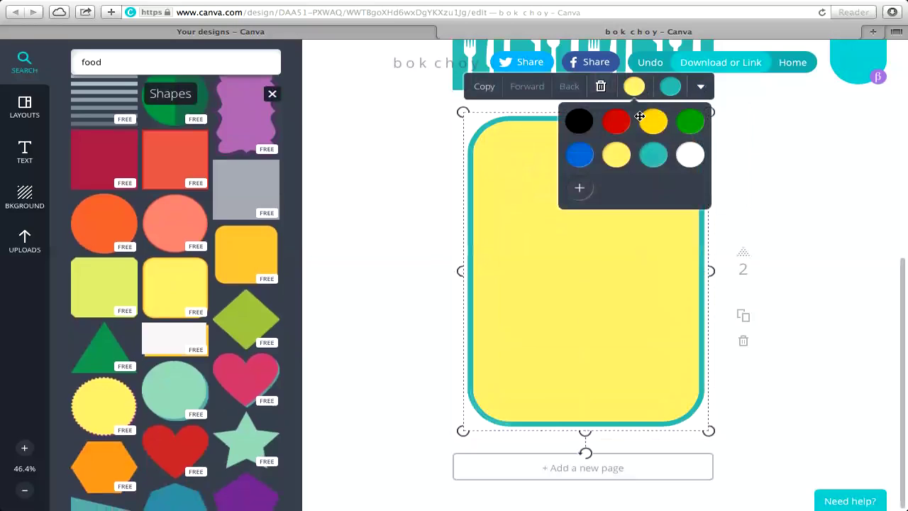
click(686, 162)
click(392, 399)
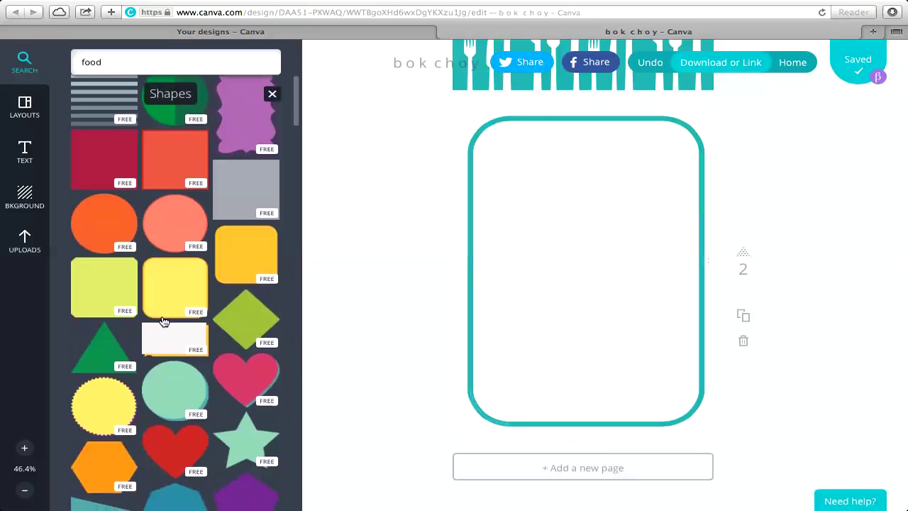
Look through the Grids and Frames collections for photo placeholders suitable for the second page.
scroll(160, 312, up, 5)
scroll(156, 307, up, 3)
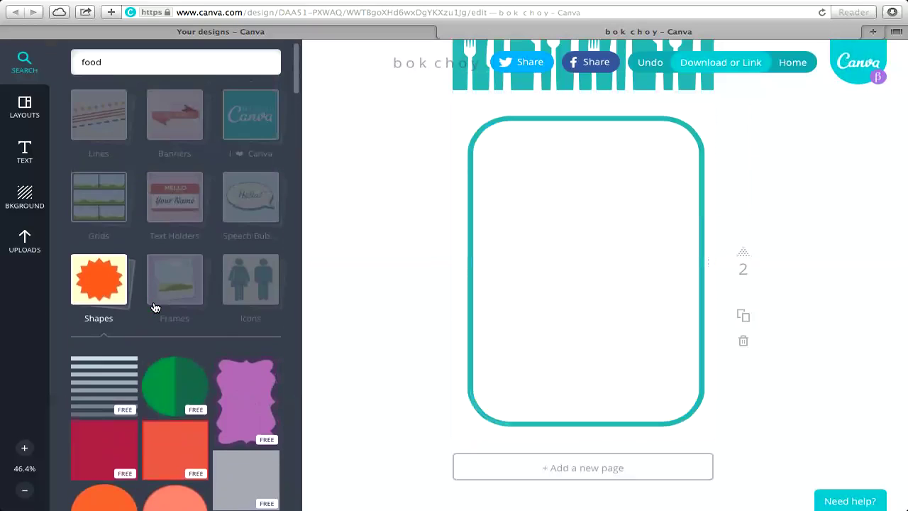
click(110, 206)
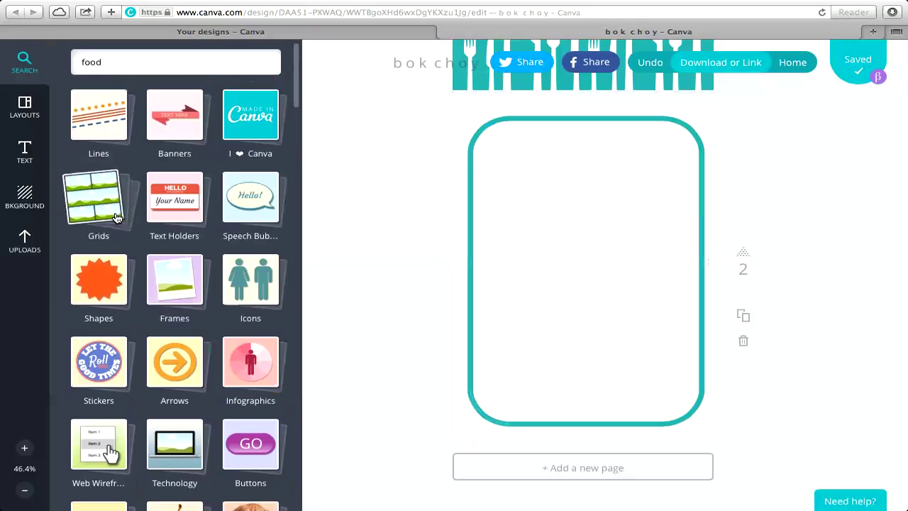
scroll(162, 396, down, 5)
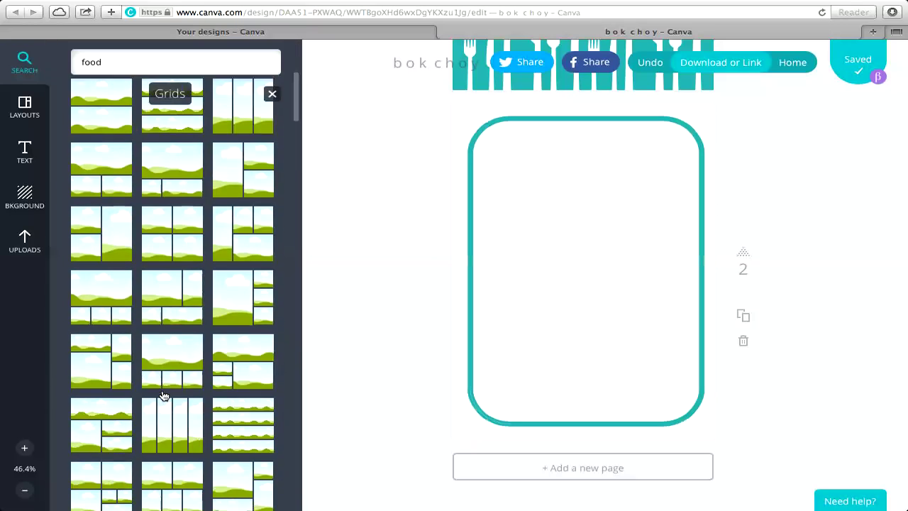
scroll(162, 395, up, 10)
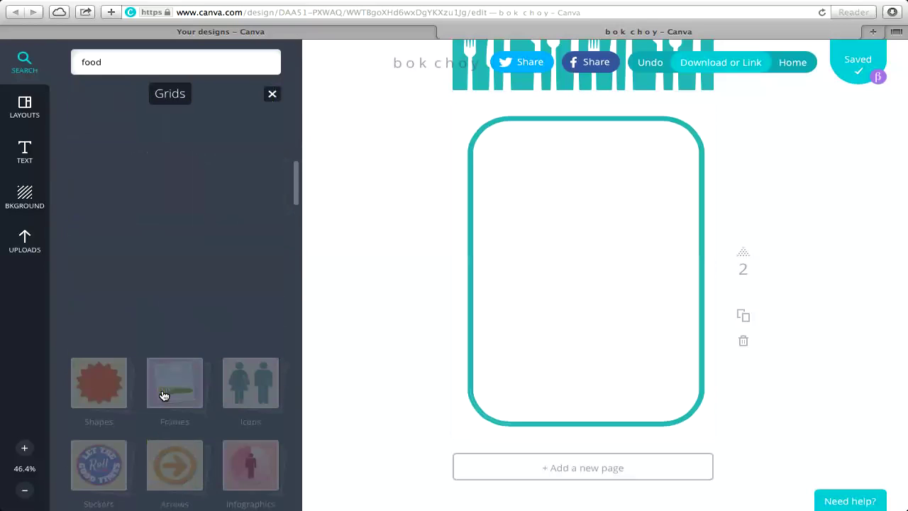
click(102, 207)
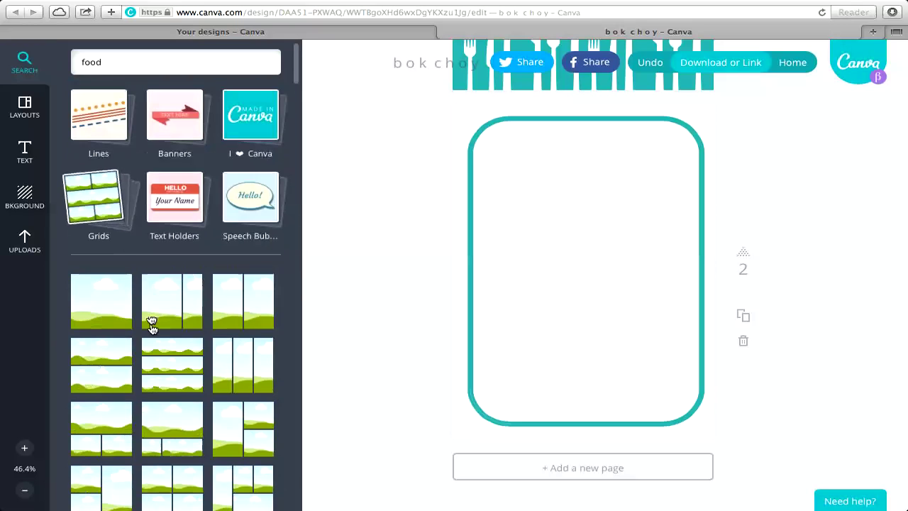
scroll(174, 383, down, 1)
click(175, 227)
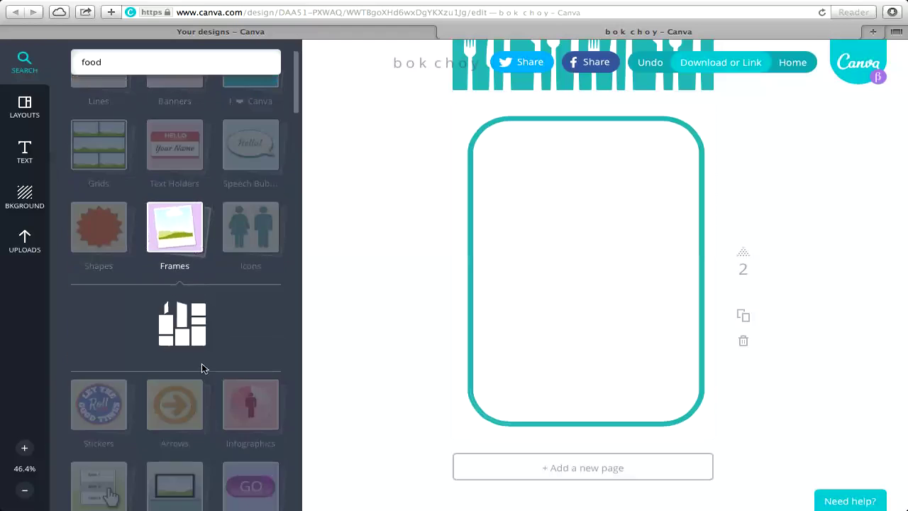
scroll(189, 436, down, 10)
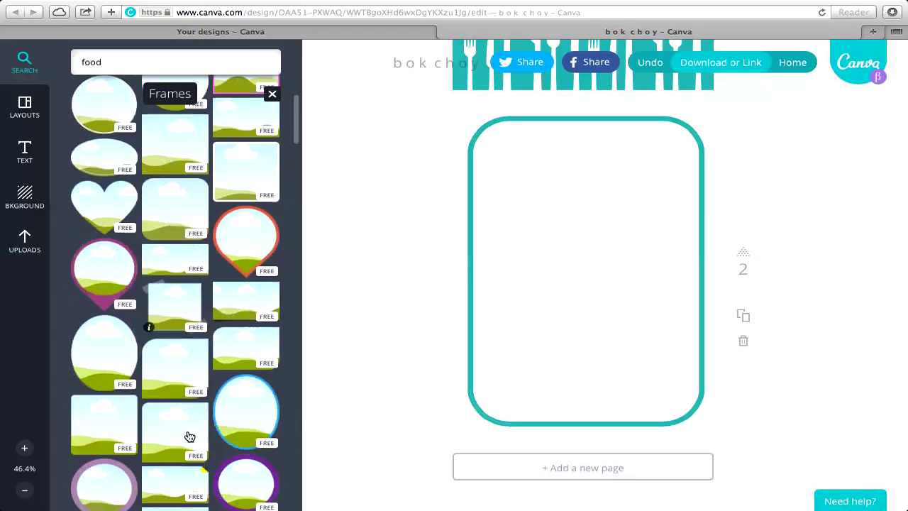
scroll(190, 436, down, 6)
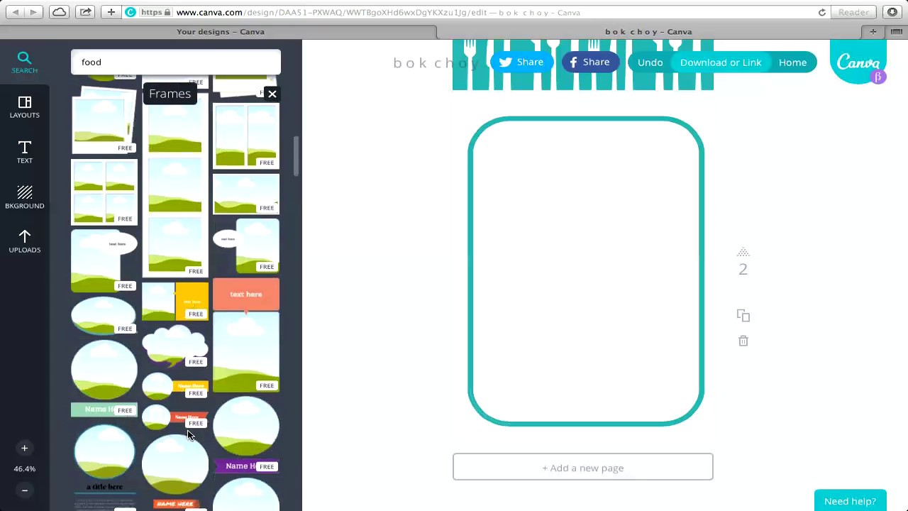
scroll(187, 429, up, 2)
Find the BrookeFit logo among the uploaded images, add it to page 2, and shrink it near the page's lower-left corner.
click(24, 239)
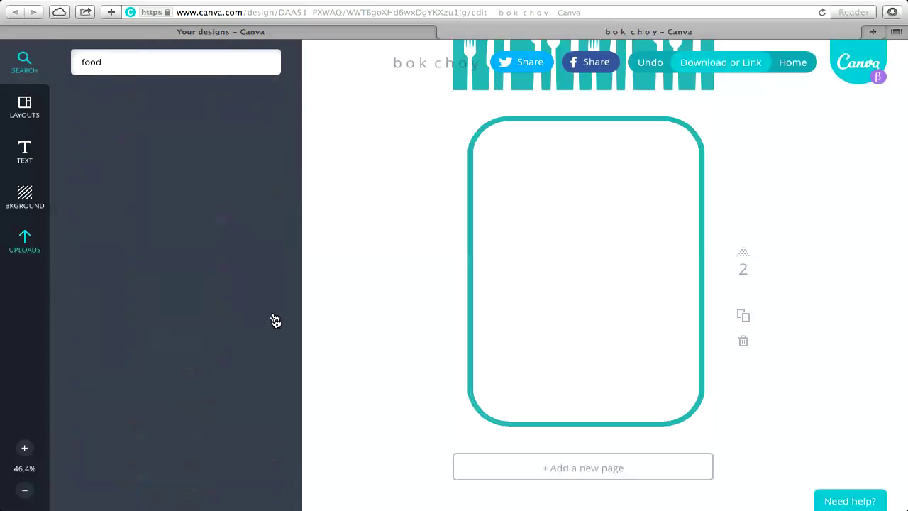
scroll(217, 422, down, 15)
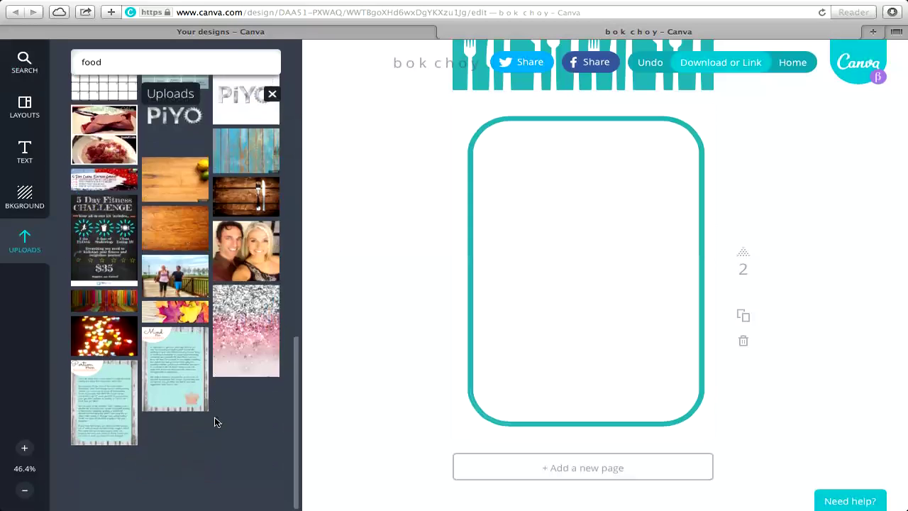
scroll(215, 421, down, 10)
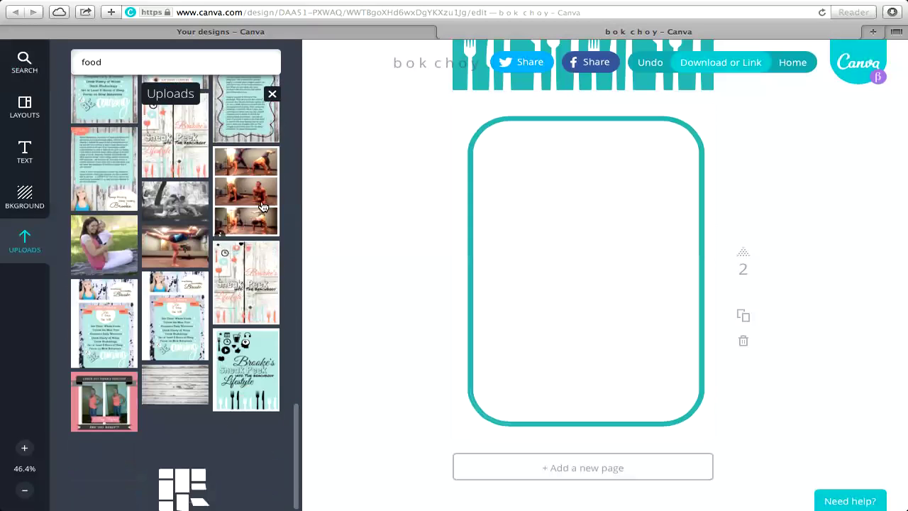
scroll(199, 425, down, 3)
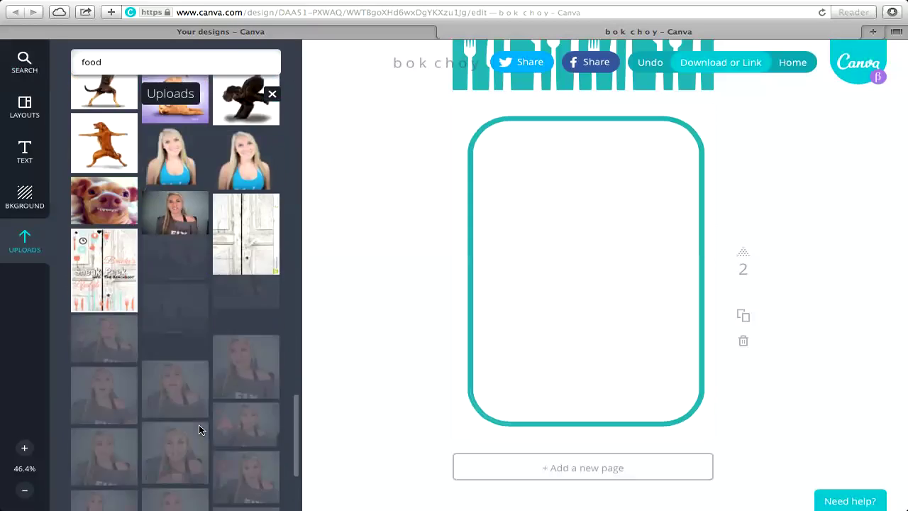
scroll(147, 382, down, 5)
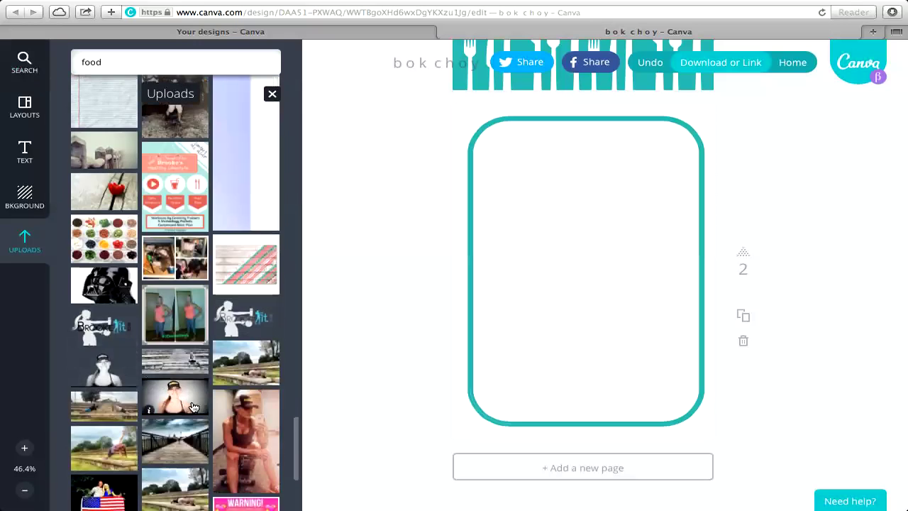
scroll(275, 209, down, 2)
drag(220, 255, 604, 359)
drag(702, 312, 538, 406)
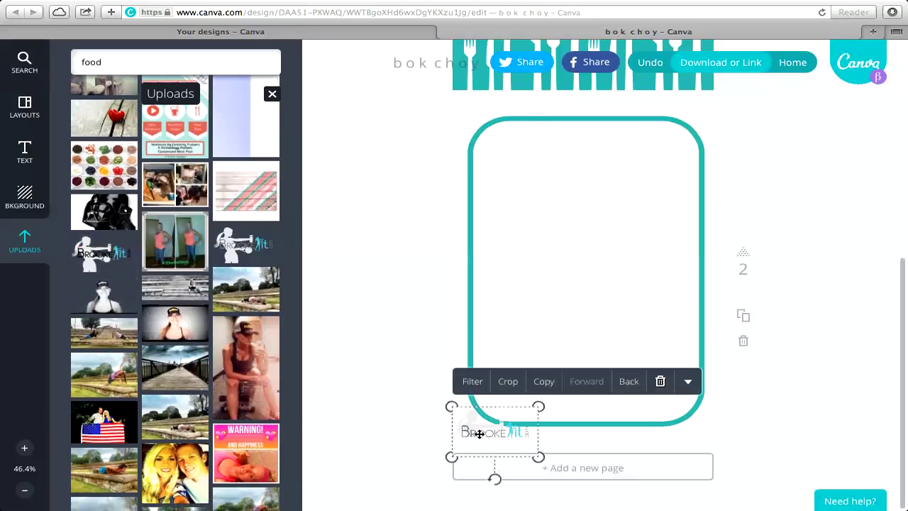
Shrink the BrookeFit logo further to a small mark and tuck it into page 2's lower-left corner.
drag(479, 425, 489, 402)
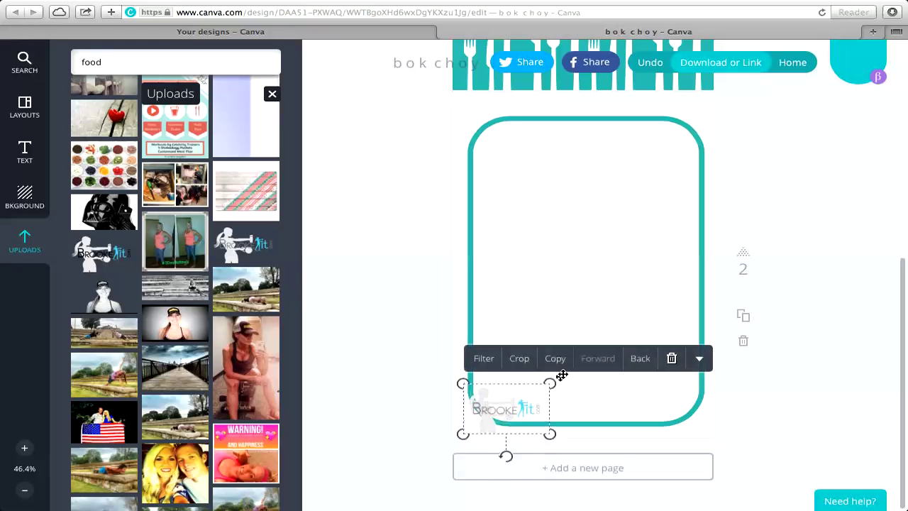
drag(558, 376, 504, 410)
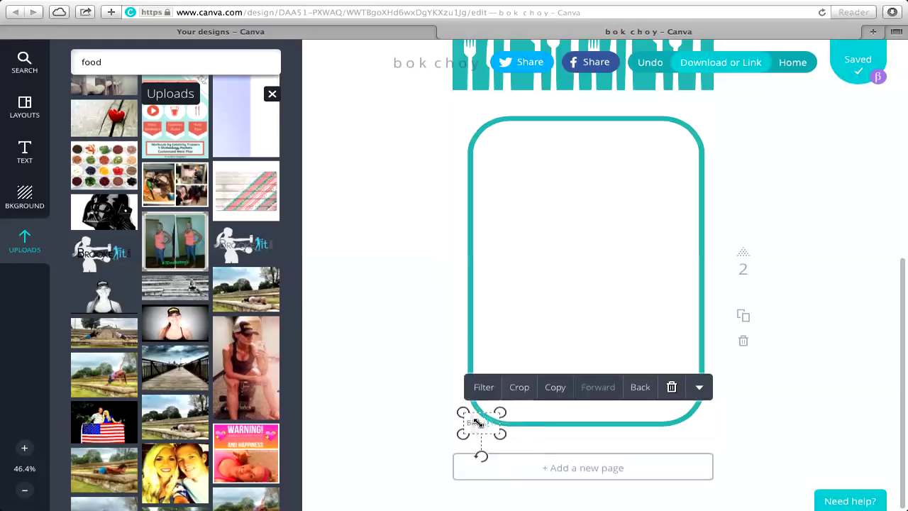
click(490, 408)
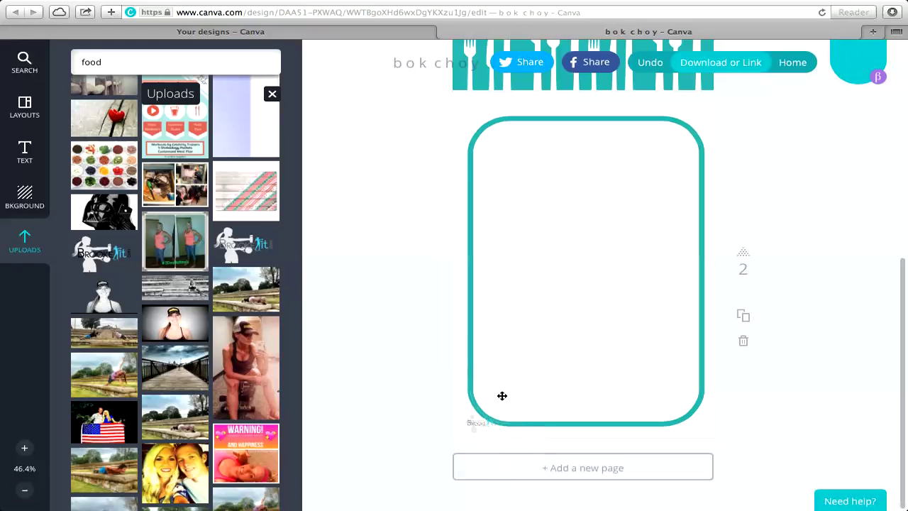
drag(474, 424, 465, 428)
Add the uploaded black-and-white cutout portrait to page 2 and place it in the page's lower-right corner.
click(110, 299)
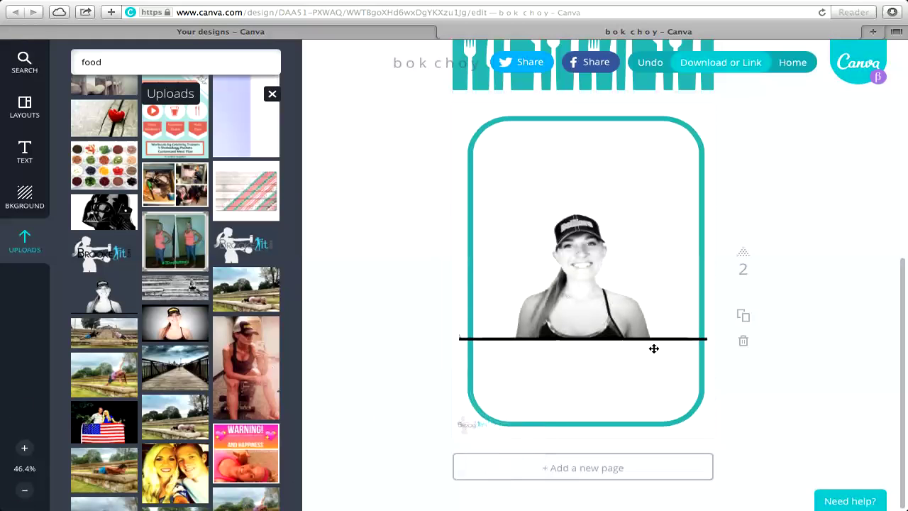
drag(600, 254, 670, 348)
click(337, 361)
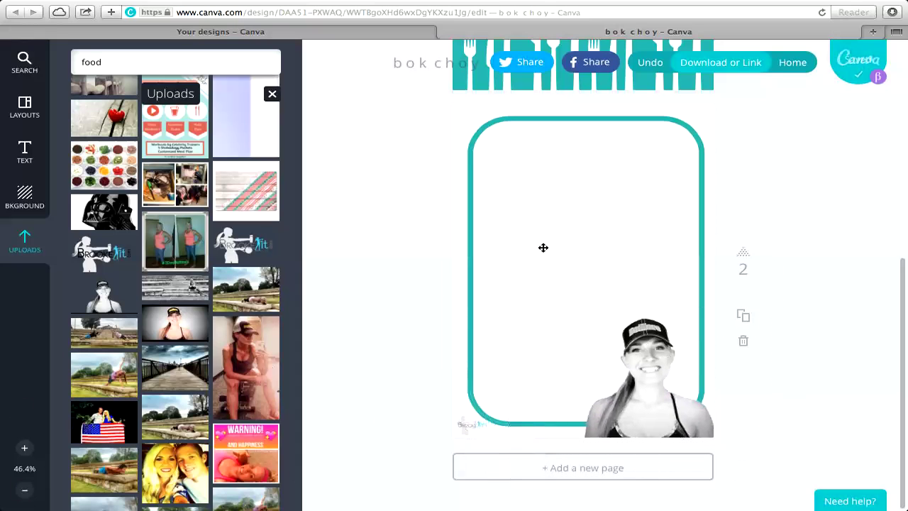
Try the round coral "The Coffee Shop" text holder on page 2, and delete it.
scroll(121, 249, up, 5)
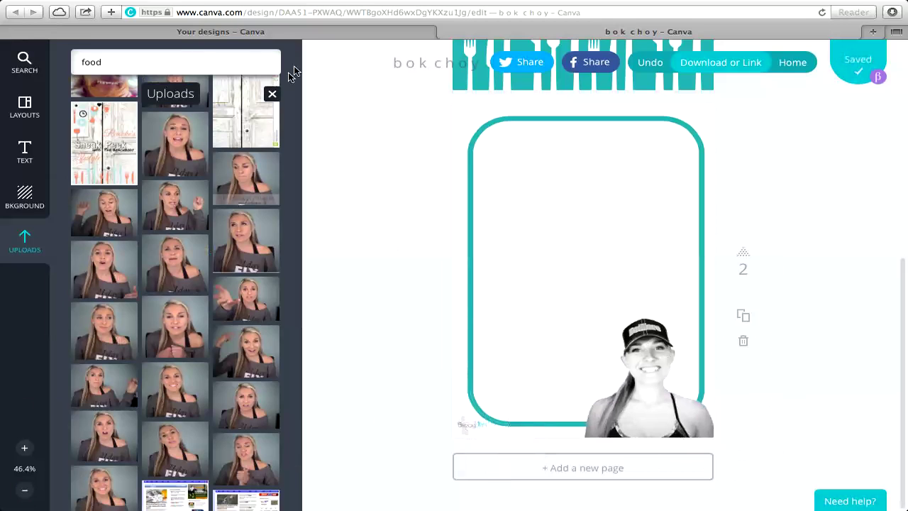
click(272, 93)
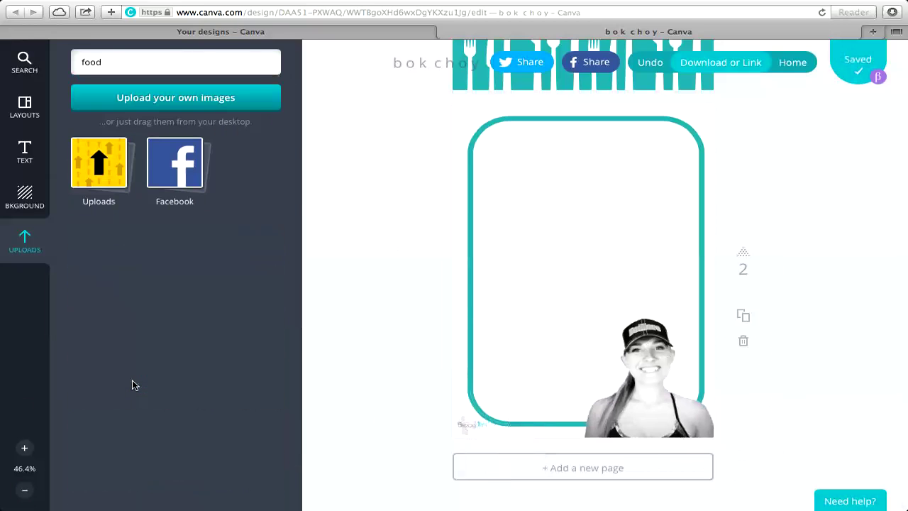
click(158, 62)
click(272, 93)
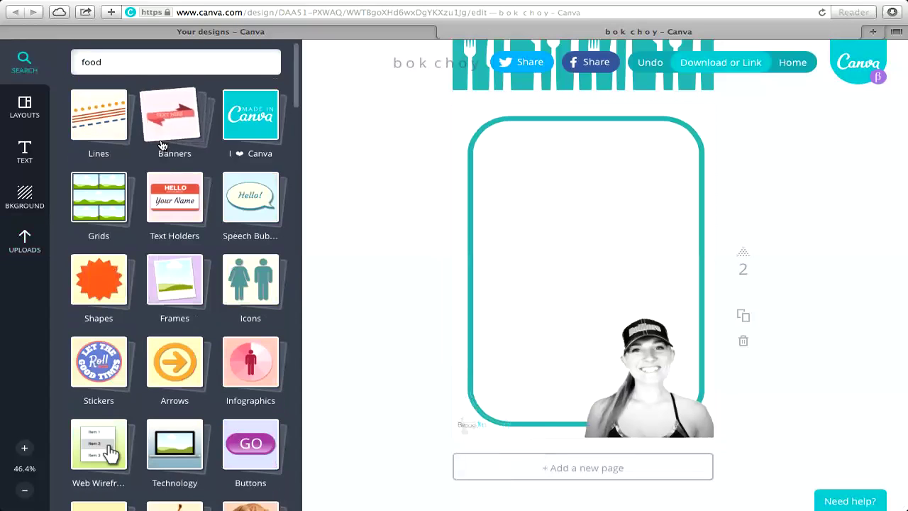
click(163, 220)
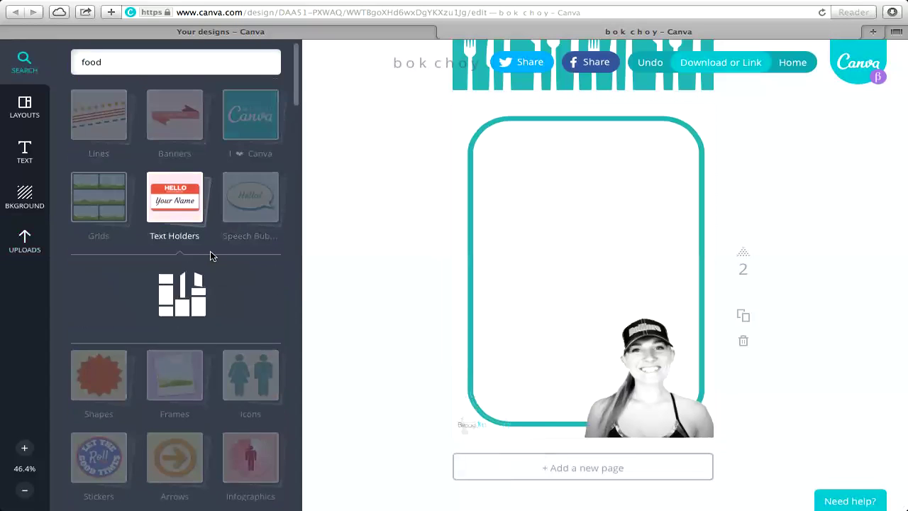
click(246, 408)
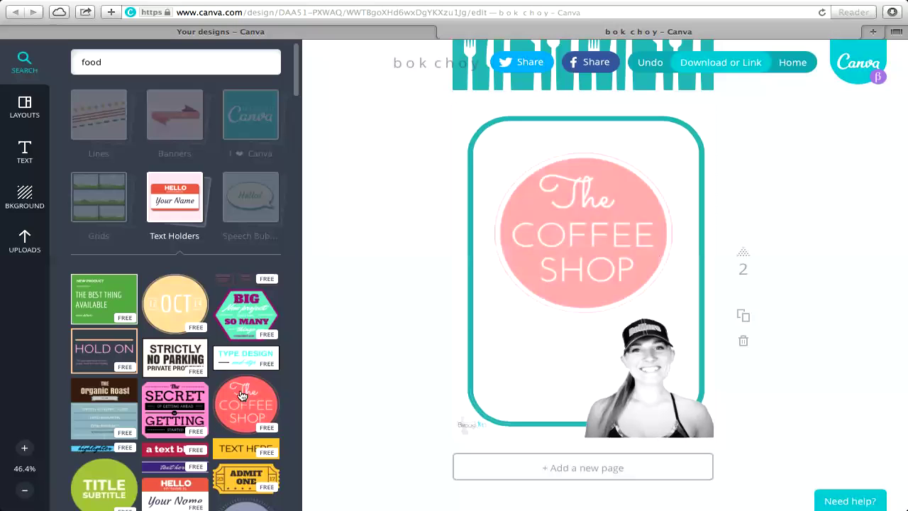
click(581, 235)
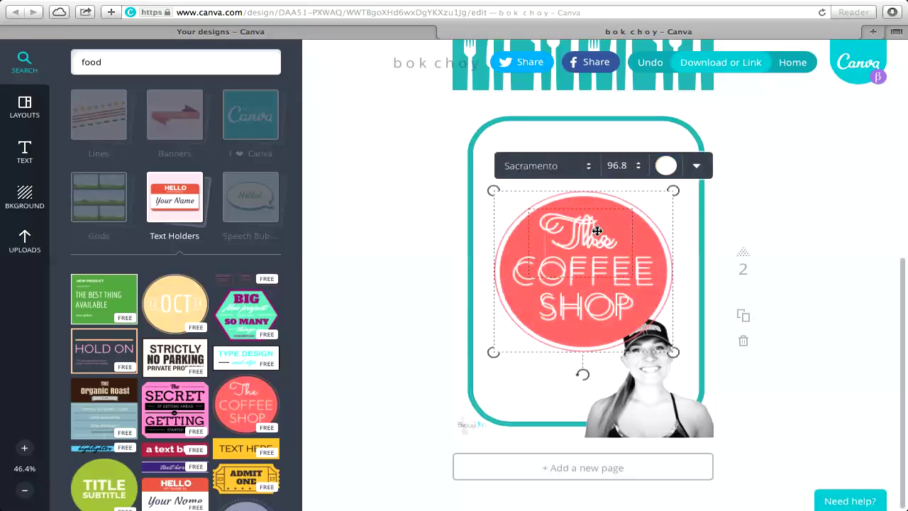
click(588, 238)
click(632, 139)
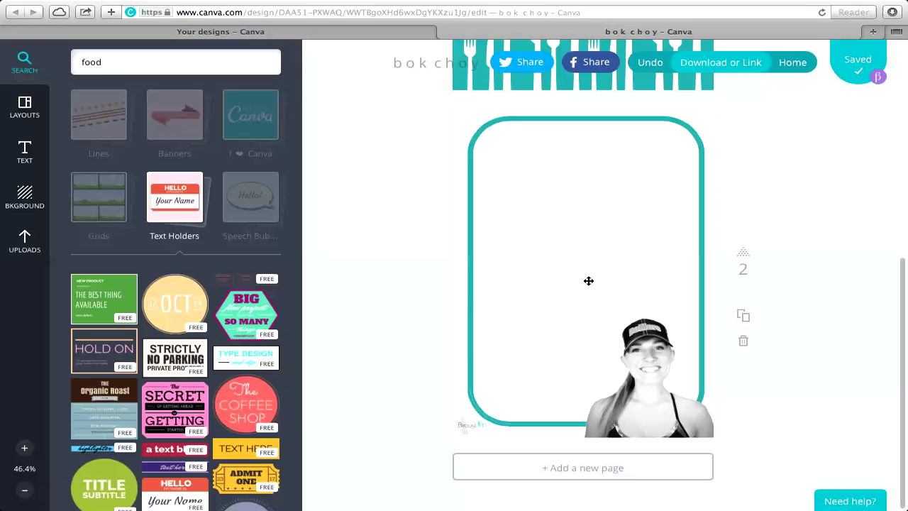
Try the round green "Title Subtitle" text holder on page 2, and remove it.
scroll(216, 341, down, 3)
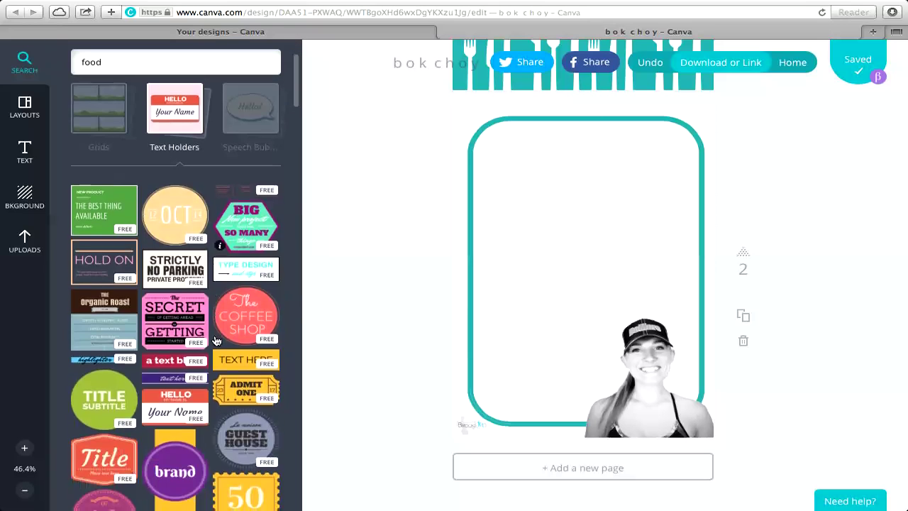
click(90, 393)
click(594, 254)
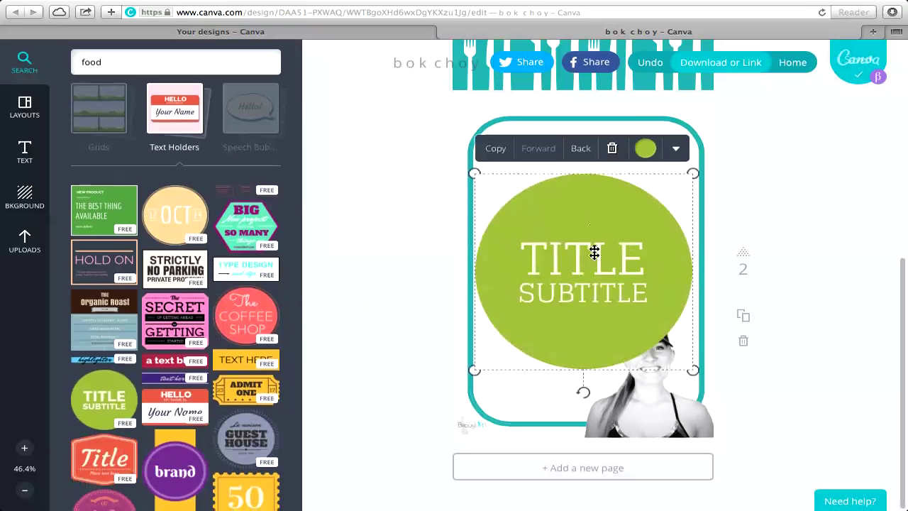
drag(599, 241, 504, 104)
click(519, 289)
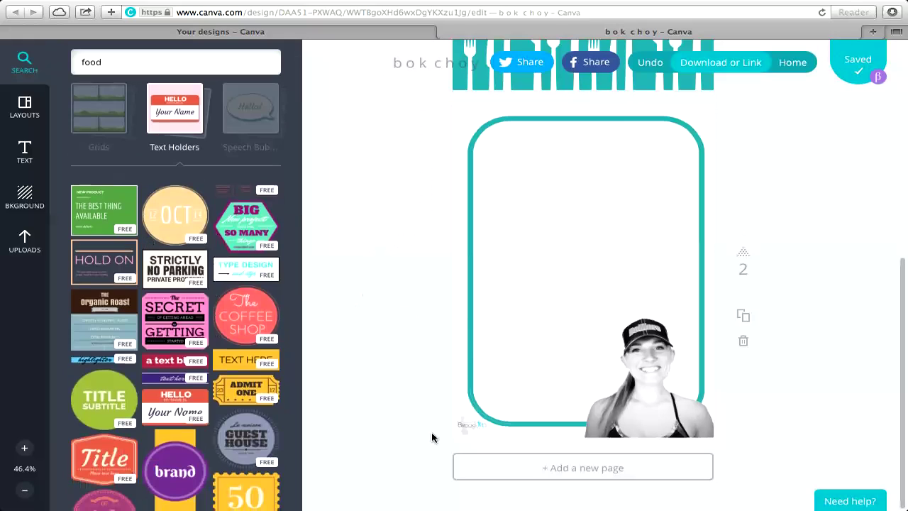
click(471, 424)
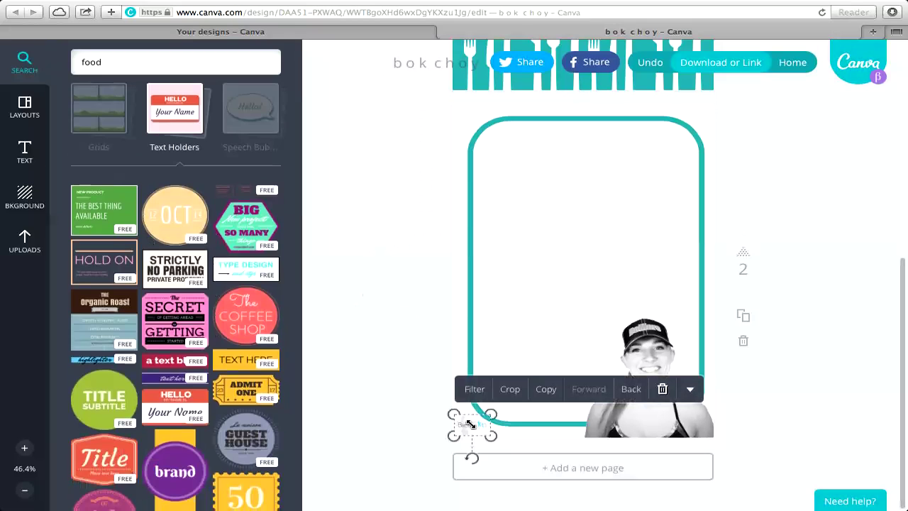
click(693, 395)
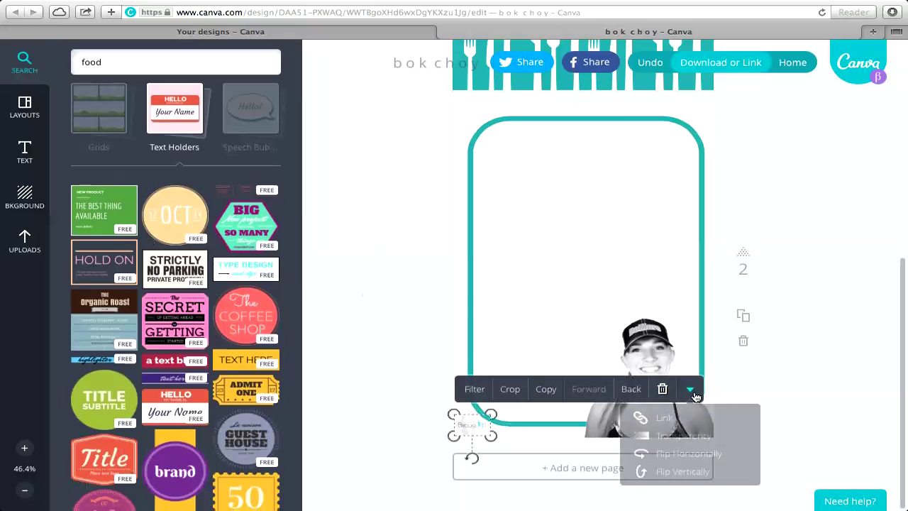
click(667, 418)
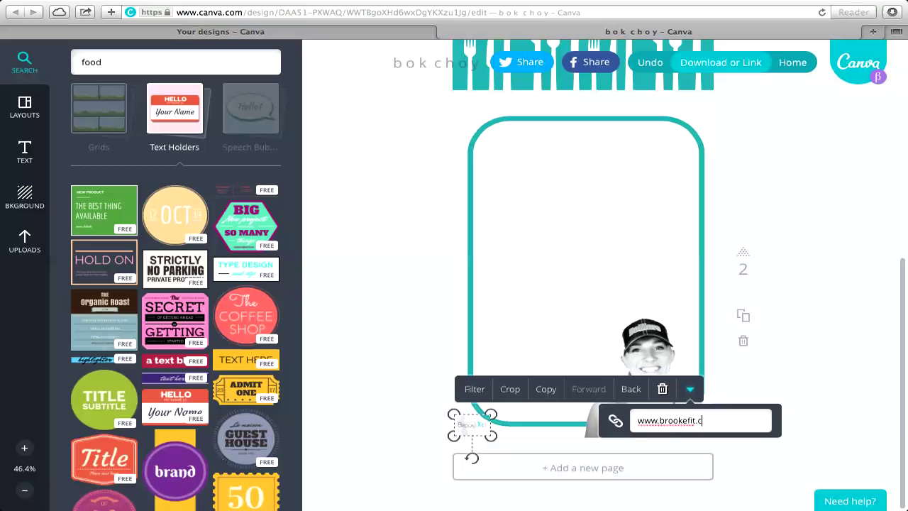
key(Return)
Open the BrookesMealPlanner PDF from the desktop, test a page's BrookeFit.com footer link, and return to the full-screen Canva design.
mouse_move(890, 10)
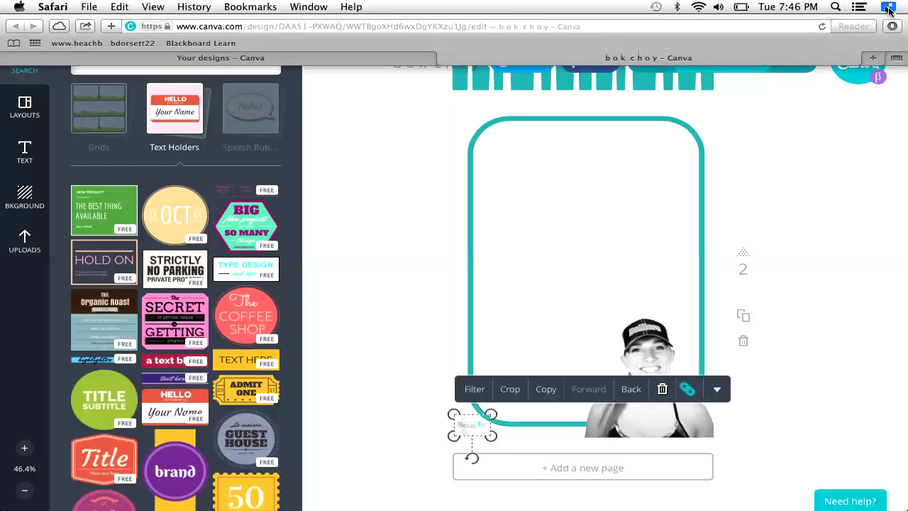
key(Escape)
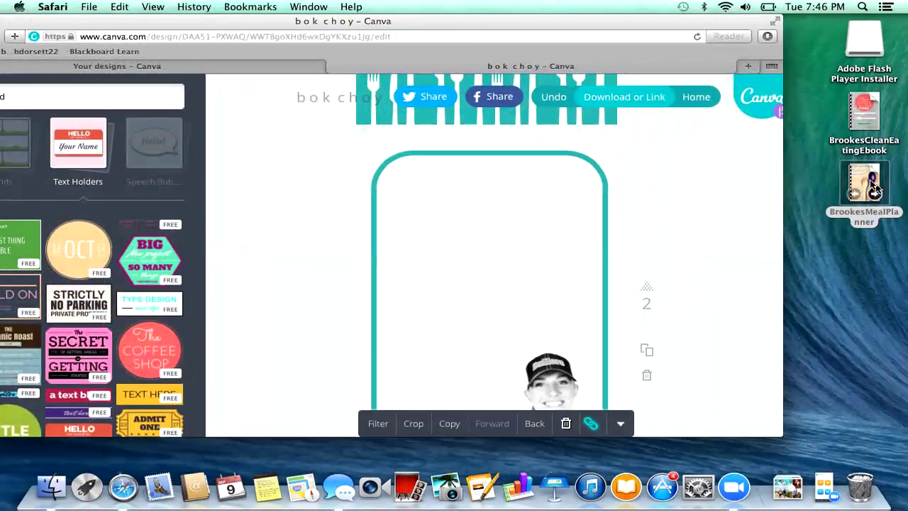
click(863, 175)
double_click(863, 176)
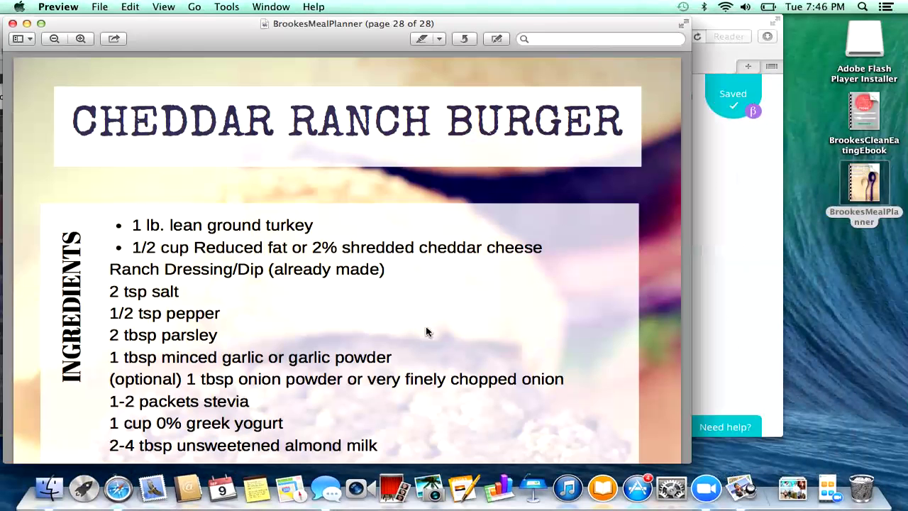
scroll(426, 331, up, 10)
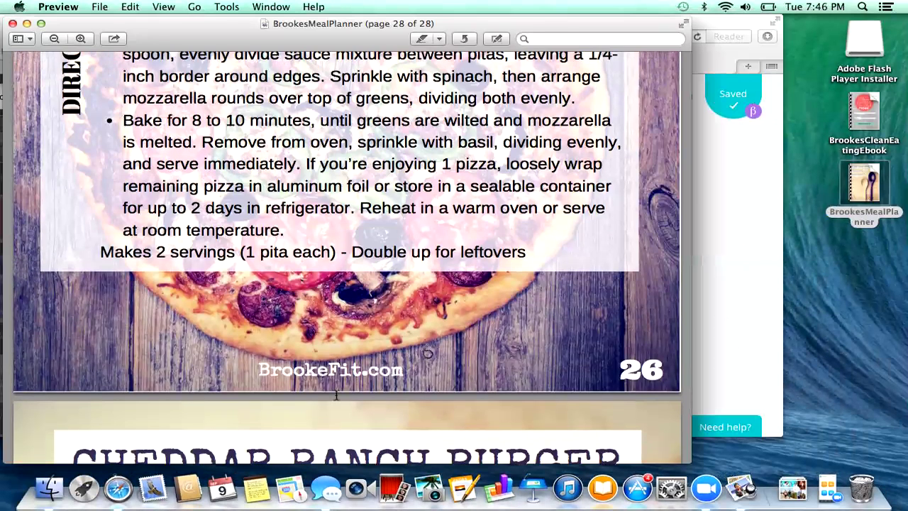
click(322, 375)
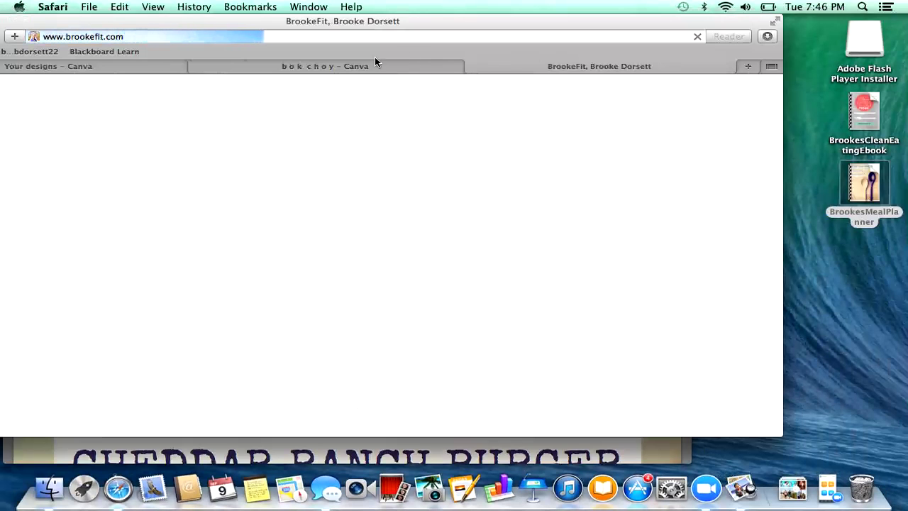
click(346, 67)
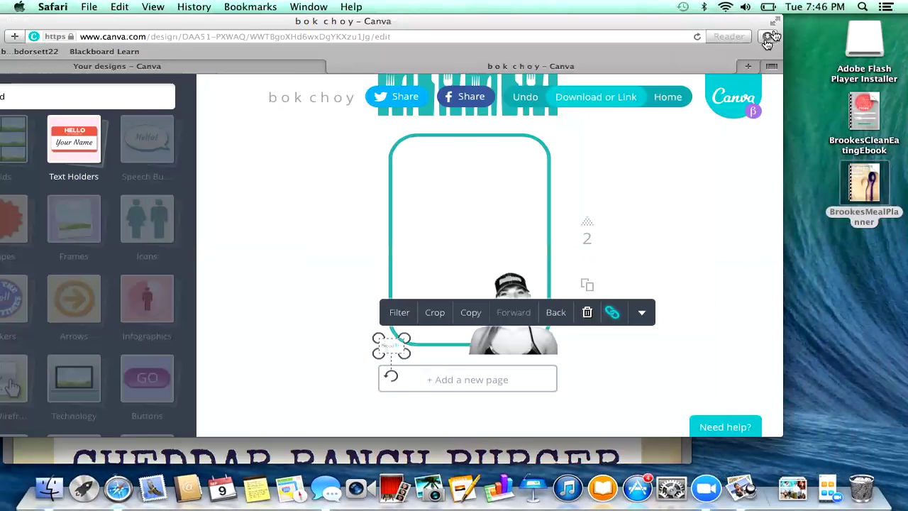
click(777, 21)
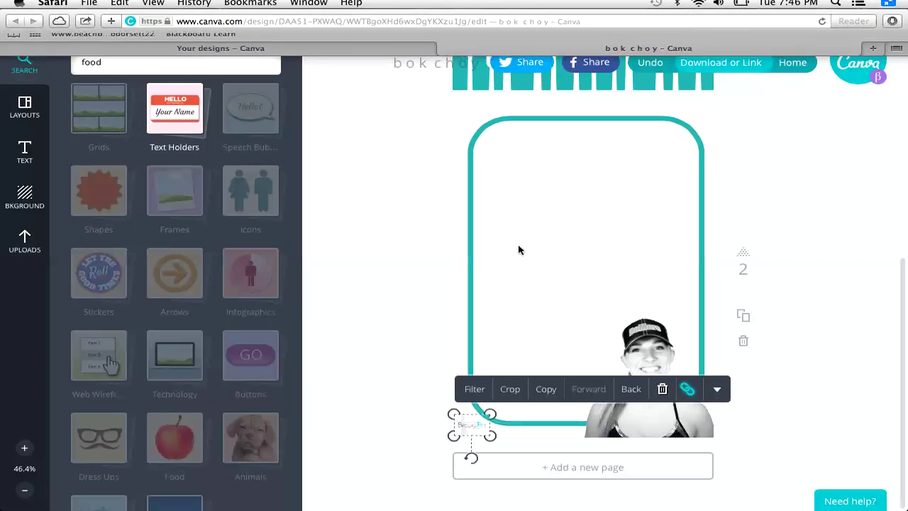
Nudge the teal-bordered rounded shape on page 2 slightly to the left, and select the portrait.
scroll(483, 276, up, 3)
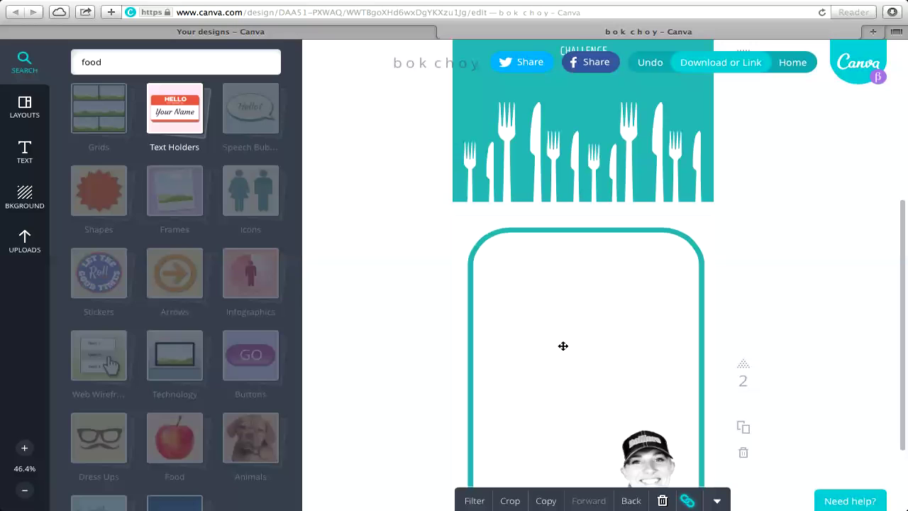
scroll(507, 365, down, 2)
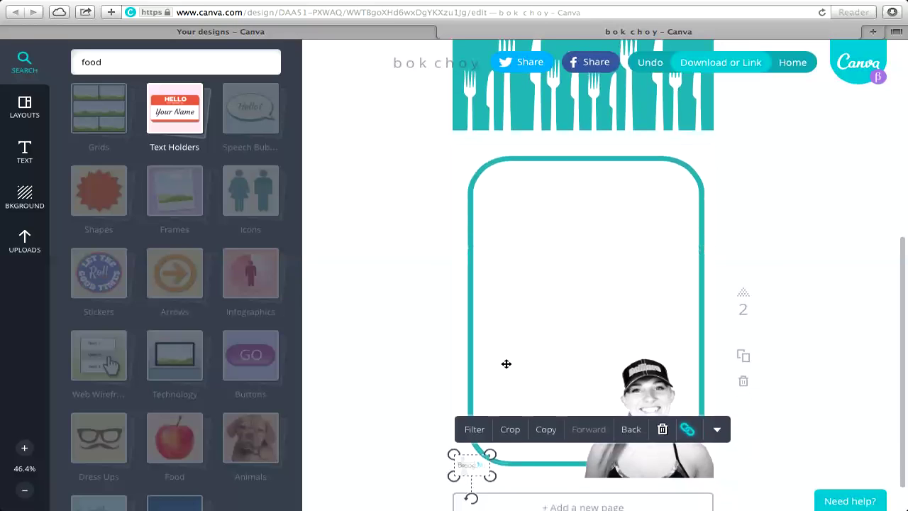
drag(542, 317, 537, 318)
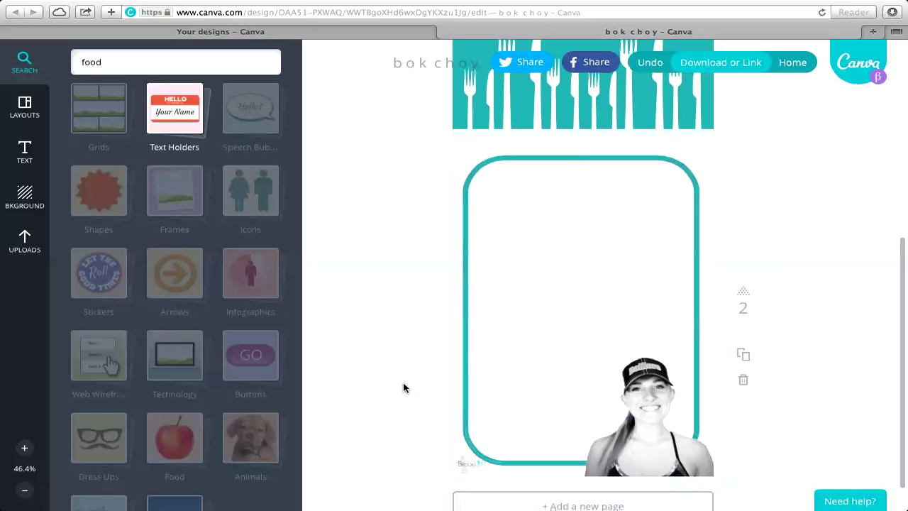
click(688, 437)
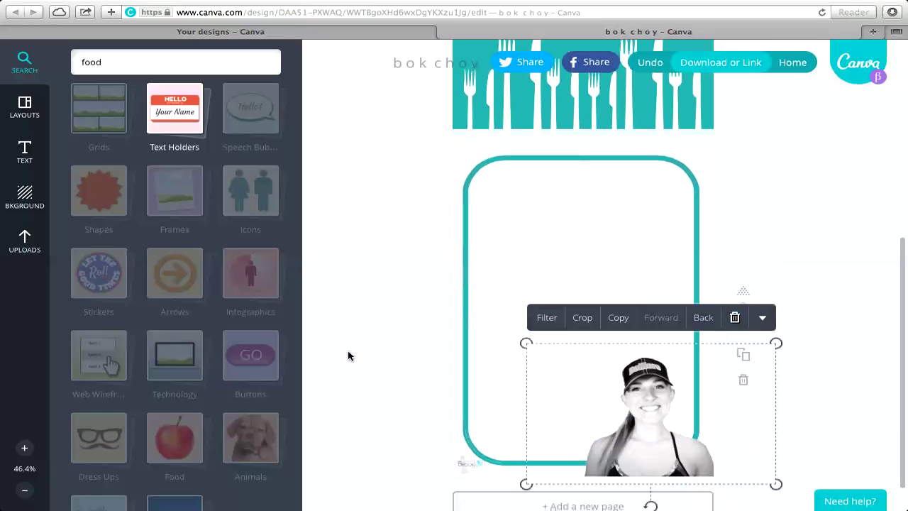
Try the blue Go button on page 2 with the label "Make Me Your Coach", and delete it.
click(324, 330)
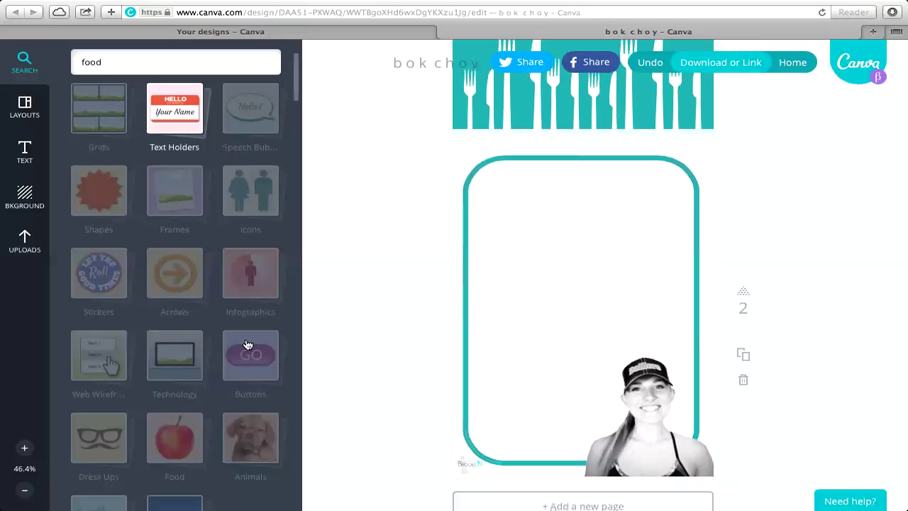
click(245, 365)
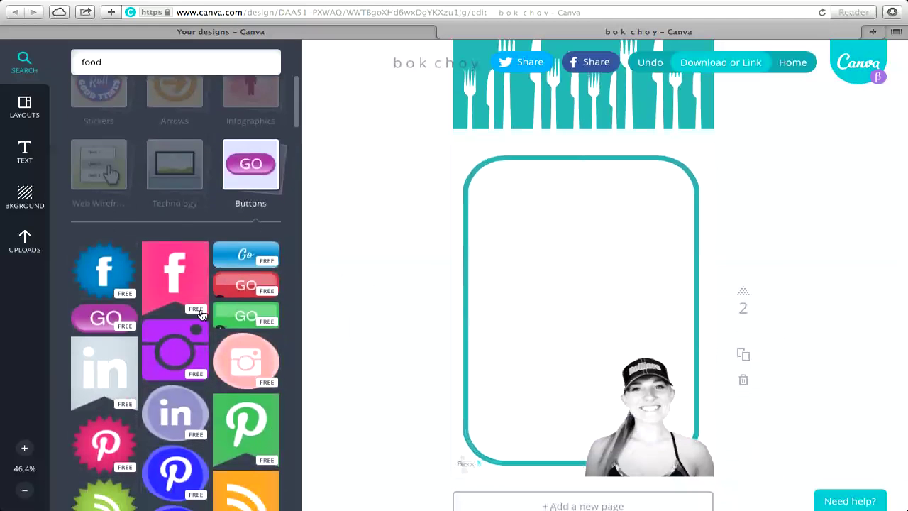
click(239, 257)
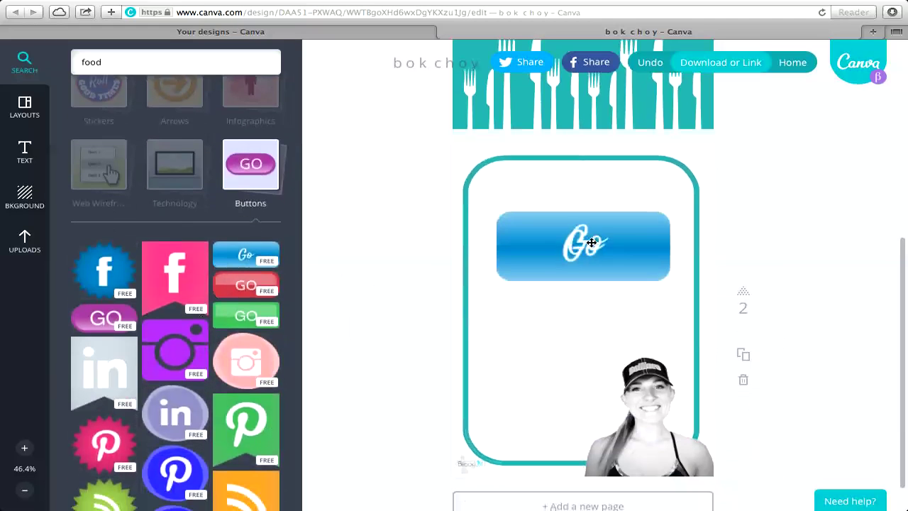
double_click(577, 299)
text(Make Me)
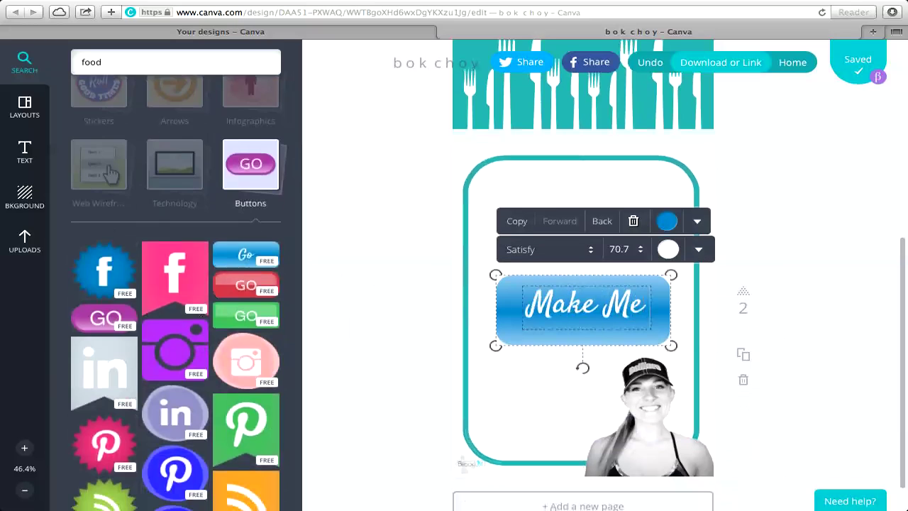
text( Your Coach)
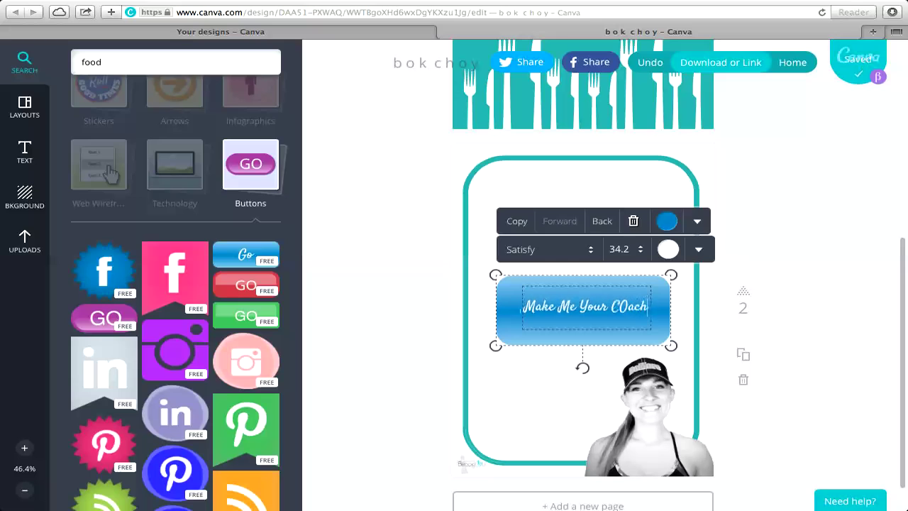
key(BackSpace)
key(BackSpace)
key(BackSpace)
key(BackSpace)
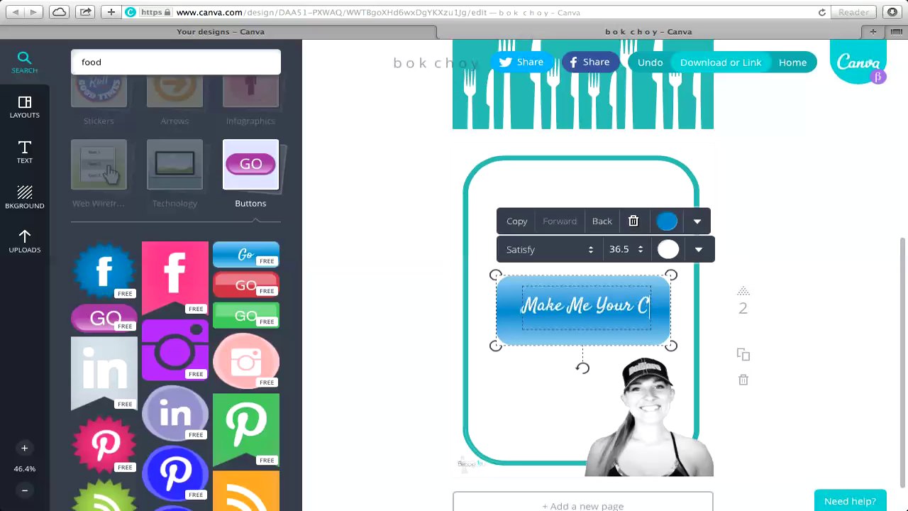
click(634, 221)
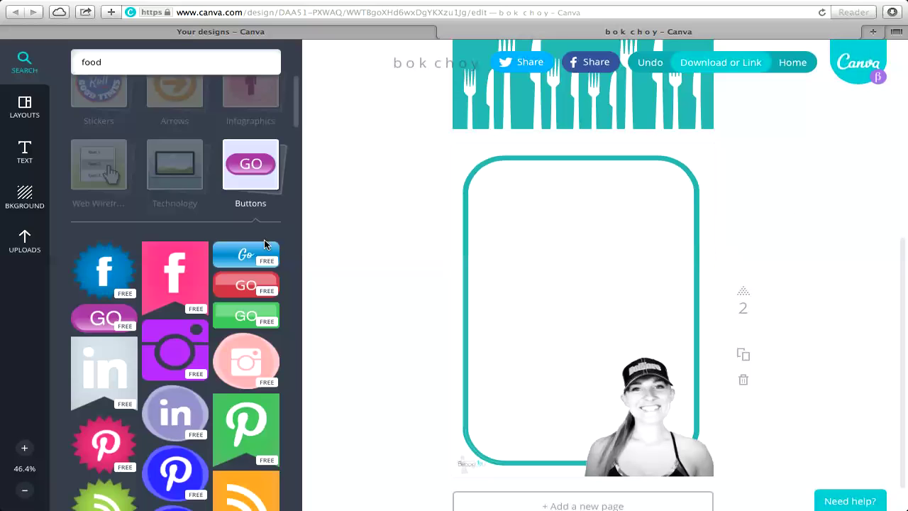
Add the blue starburst Facebook button to page 2, recolor it teal, and shrink it into the page's lower-left corner.
click(111, 270)
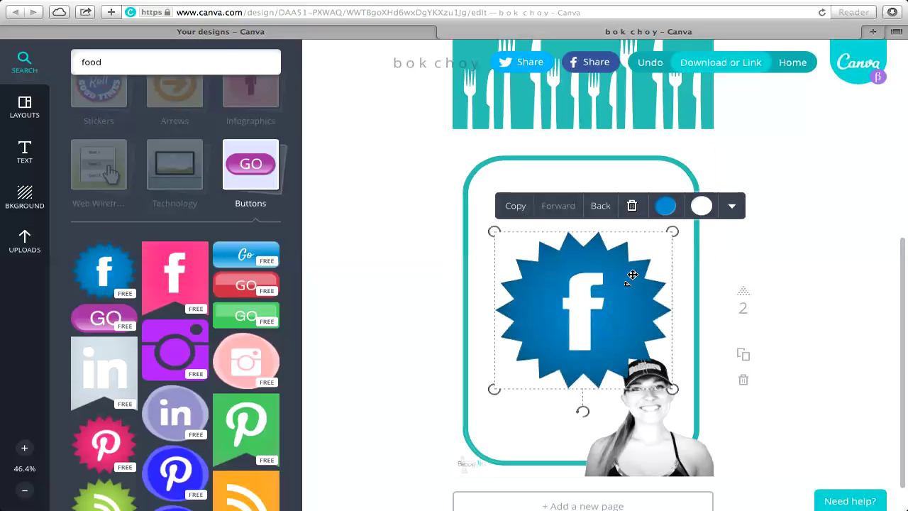
click(665, 205)
click(685, 133)
drag(674, 232, 503, 430)
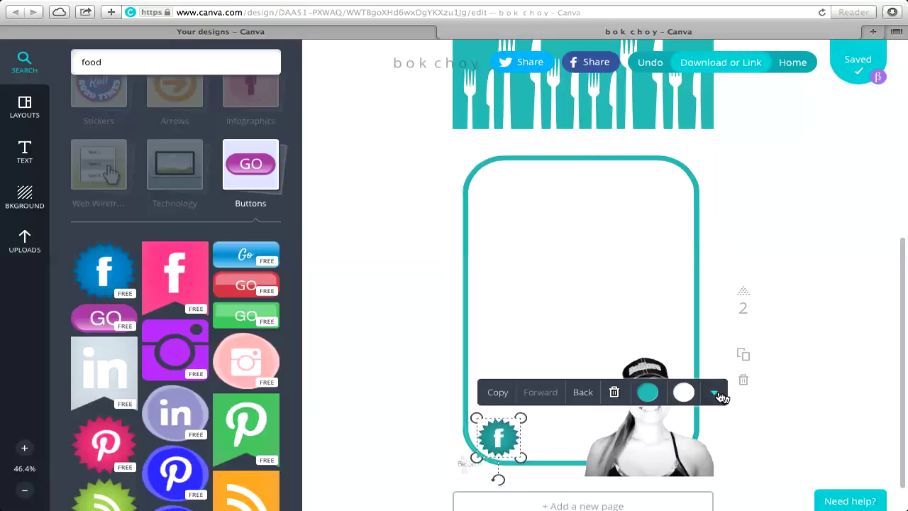
Open and close the Facebook button's link field without entering an address, and select the portrait briefly.
click(715, 393)
click(689, 421)
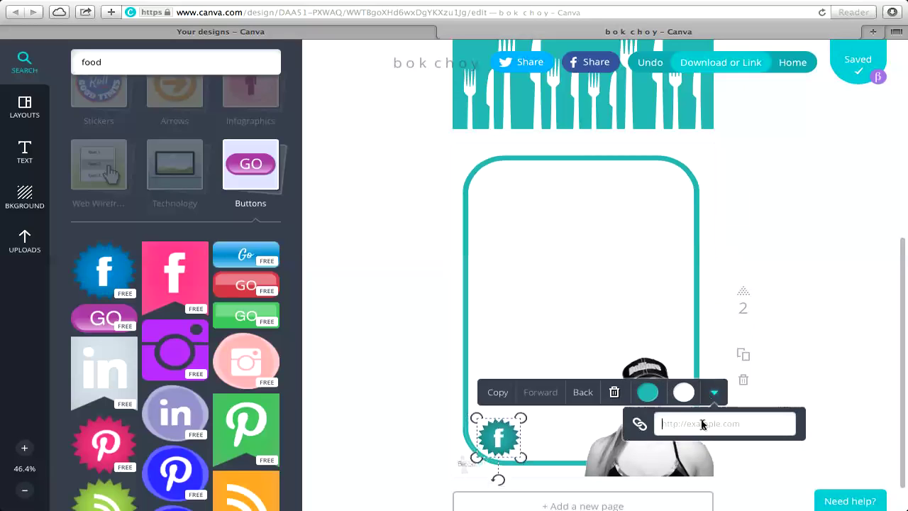
click(716, 394)
click(537, 327)
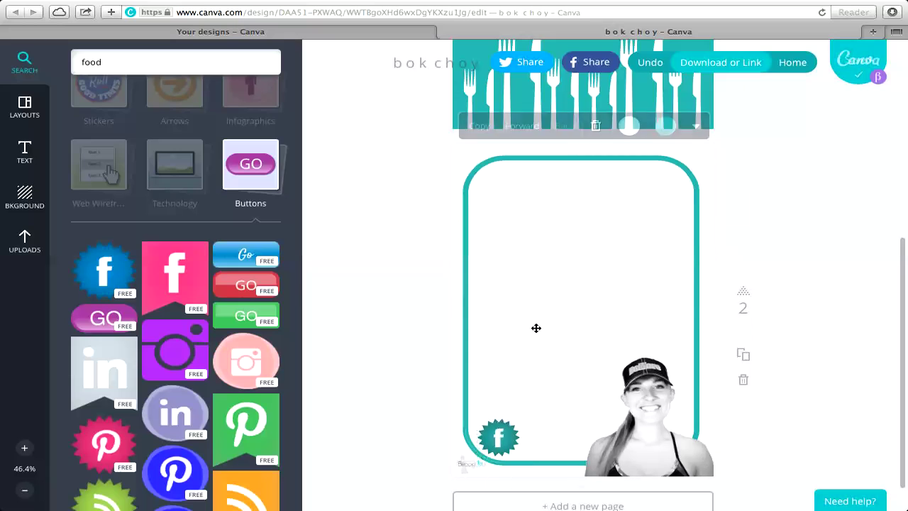
scroll(537, 405, down, 1)
click(638, 345)
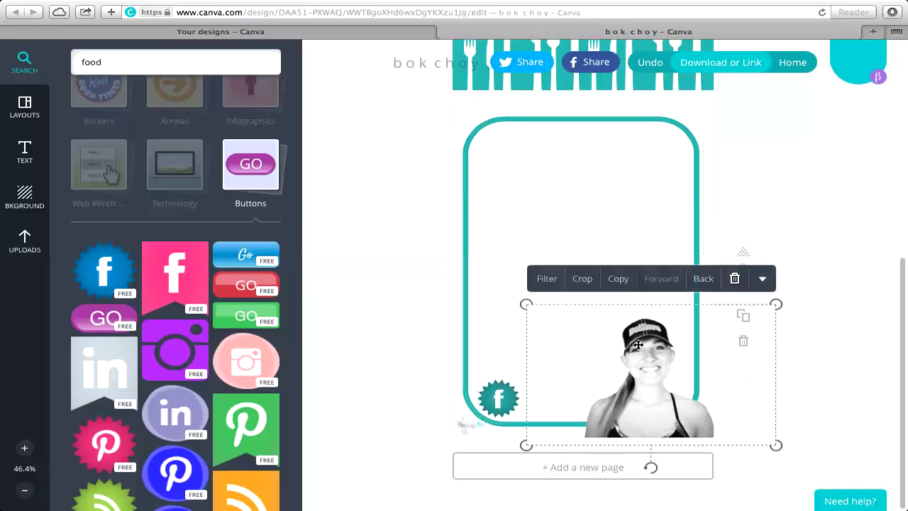
click(718, 293)
click(551, 343)
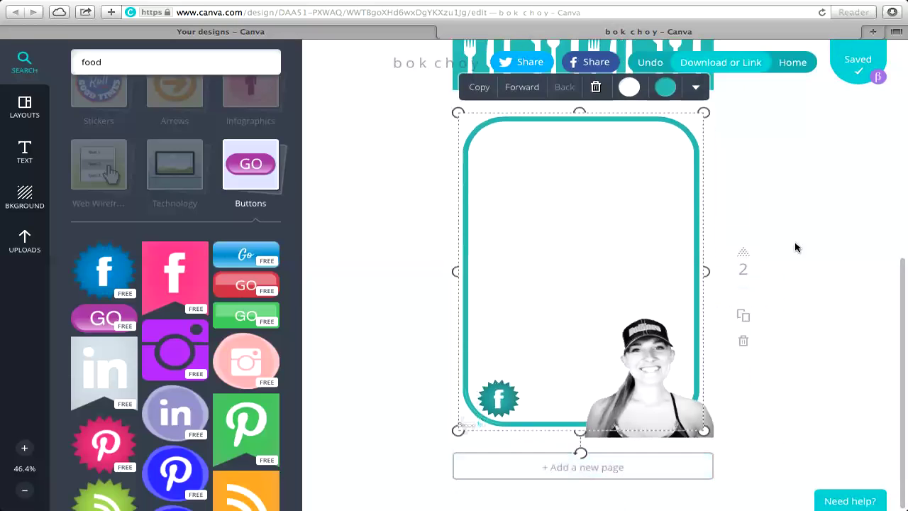
Shrink the teal Facebook button further beside the small logo, and delete it from page 2.
click(508, 407)
drag(527, 385, 487, 385)
drag(485, 412, 489, 409)
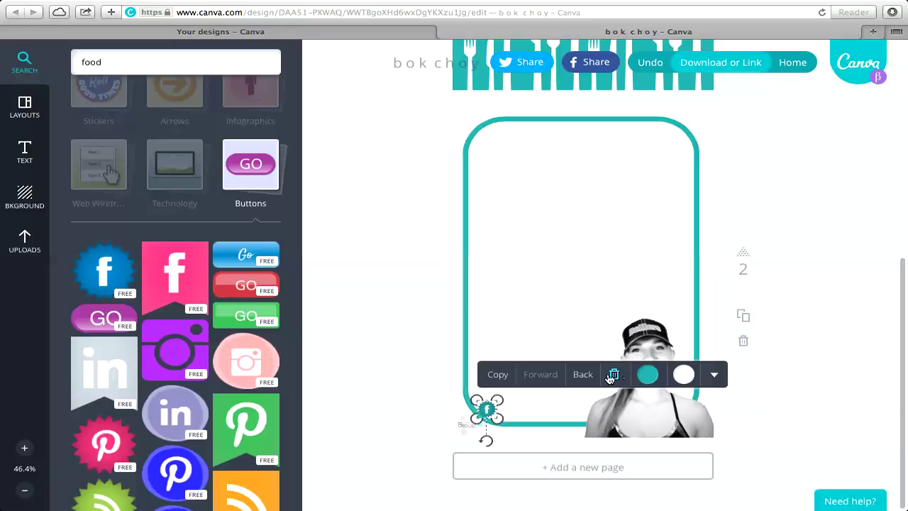
click(534, 417)
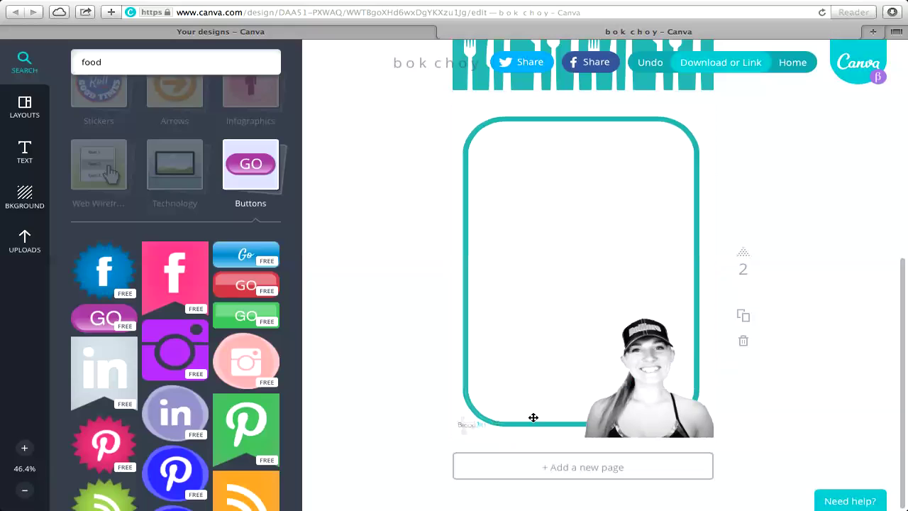
Duplicate the bordered page 2 and delete the portrait from the new page 3.
click(462, 429)
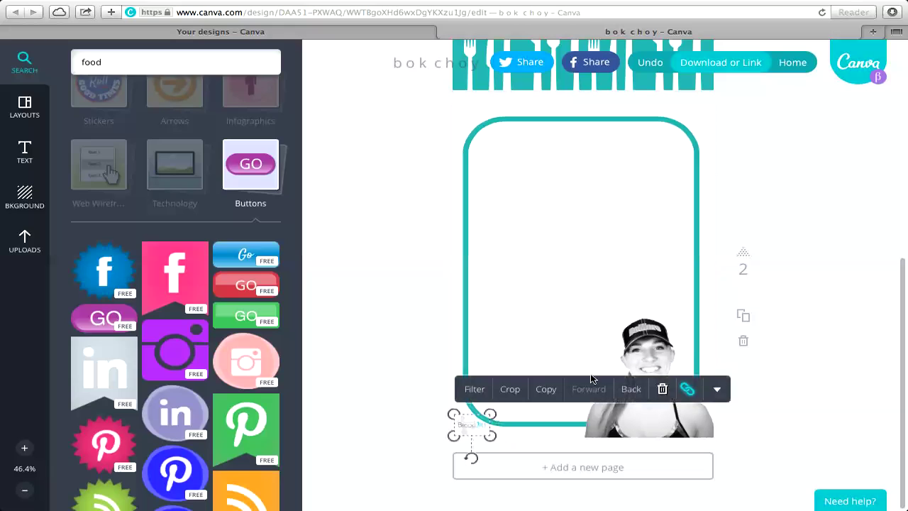
click(745, 323)
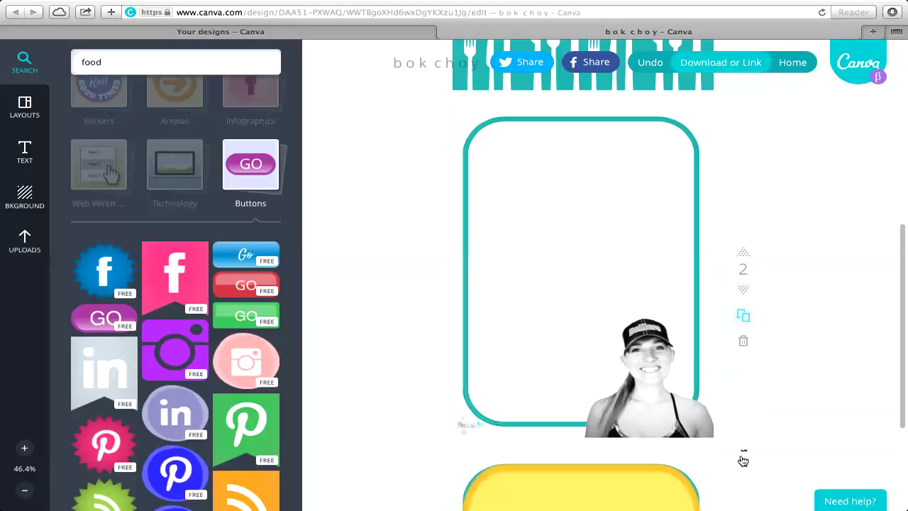
click(648, 376)
click(735, 280)
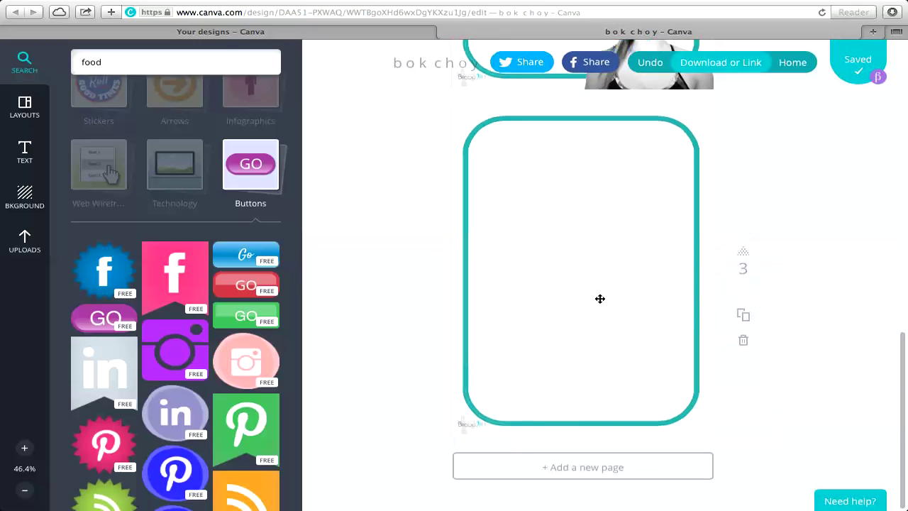
Change the default heading text to the Shadows into Light font in black.
scroll(182, 253, up, 5)
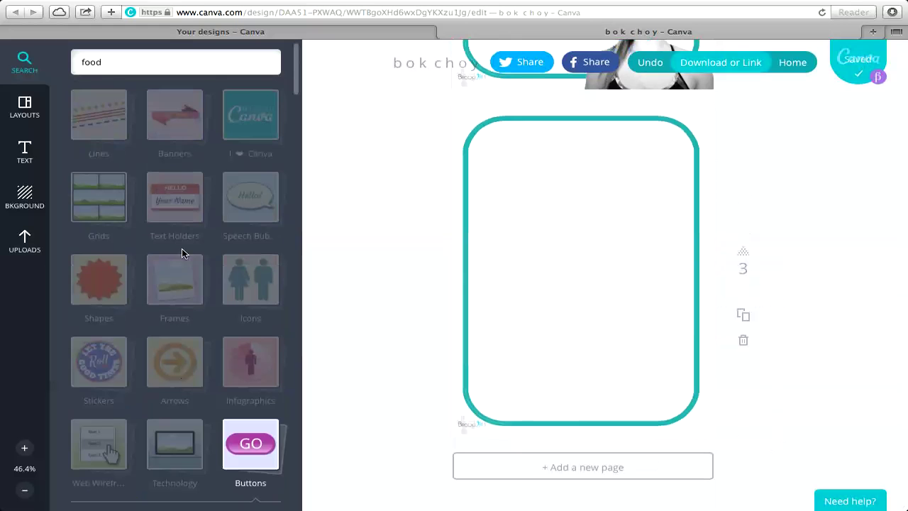
click(50, 150)
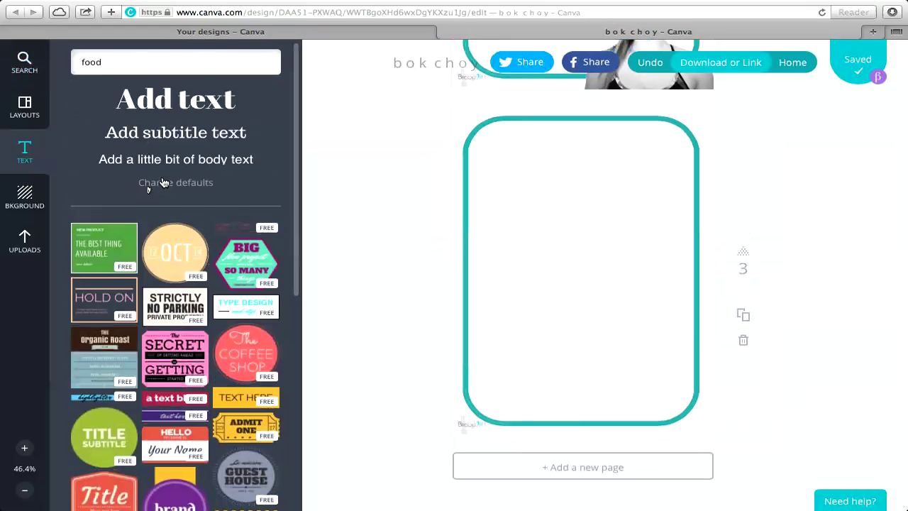
click(164, 184)
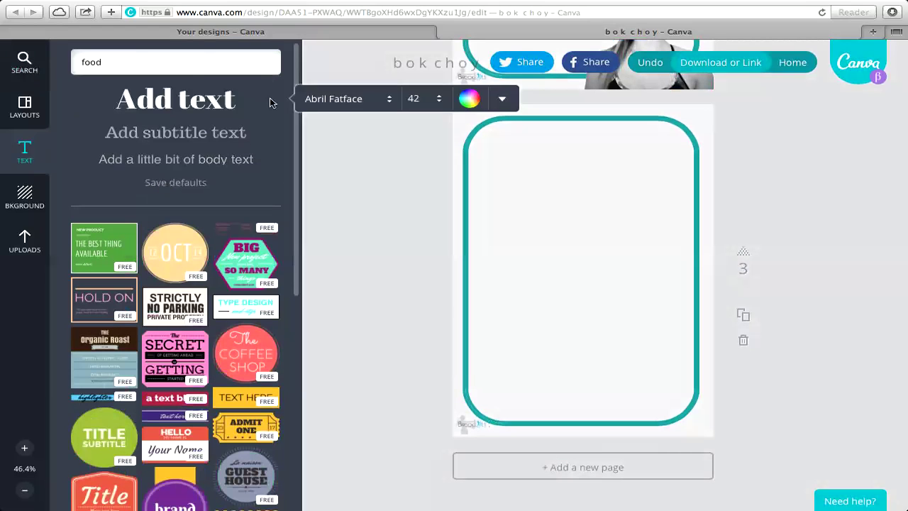
click(344, 97)
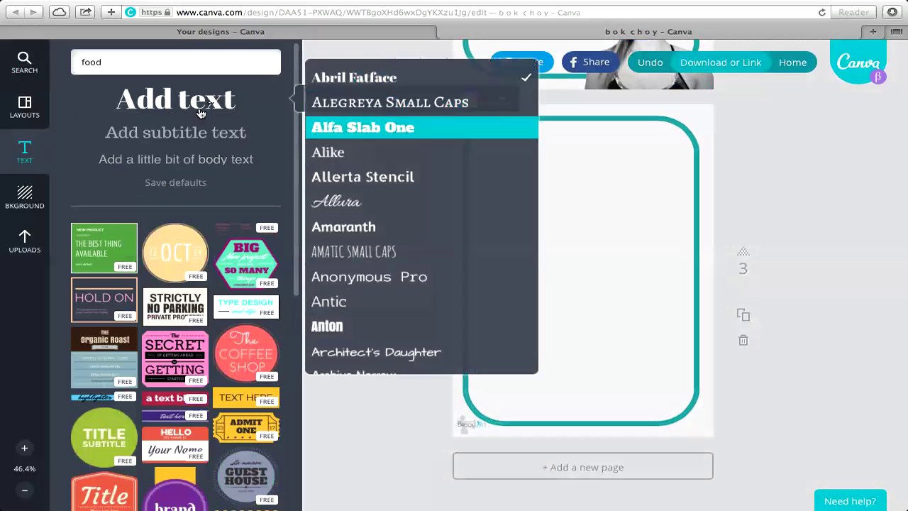
scroll(366, 241, down, 3)
scroll(349, 228, down, 20)
scroll(349, 226, up, 4)
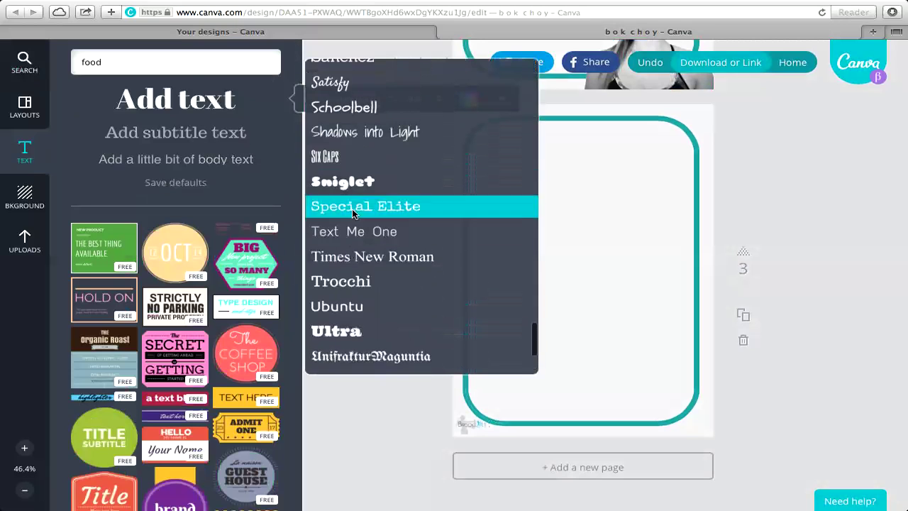
click(293, 170)
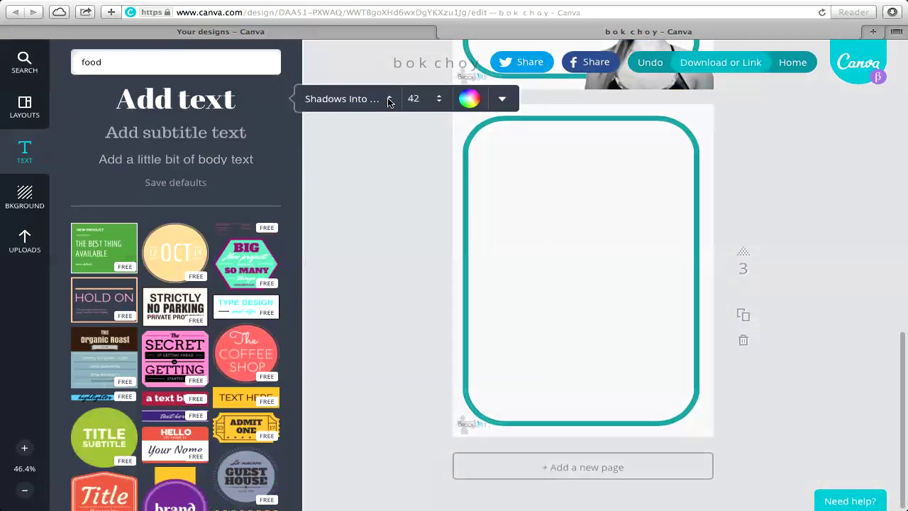
click(470, 100)
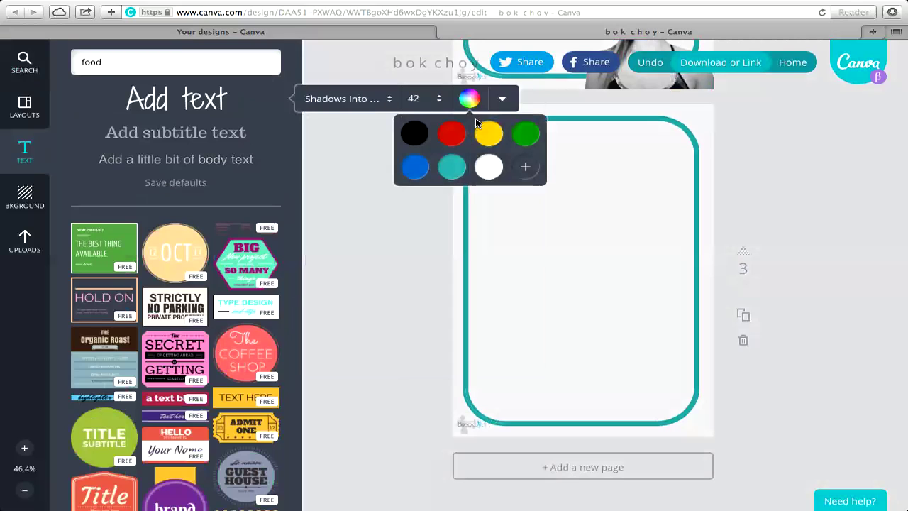
click(426, 140)
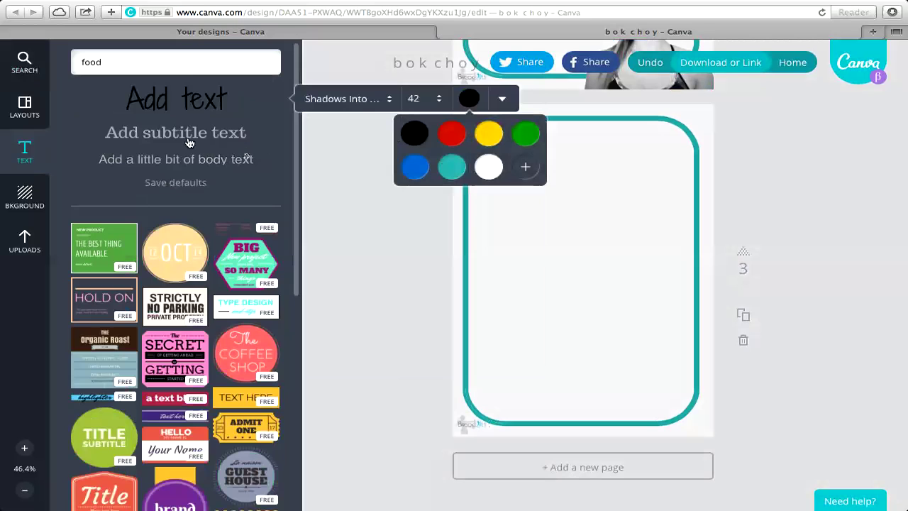
Set the default subtitle text color to black and the default body text font to Architects Daughter, and save the defaults.
click(213, 133)
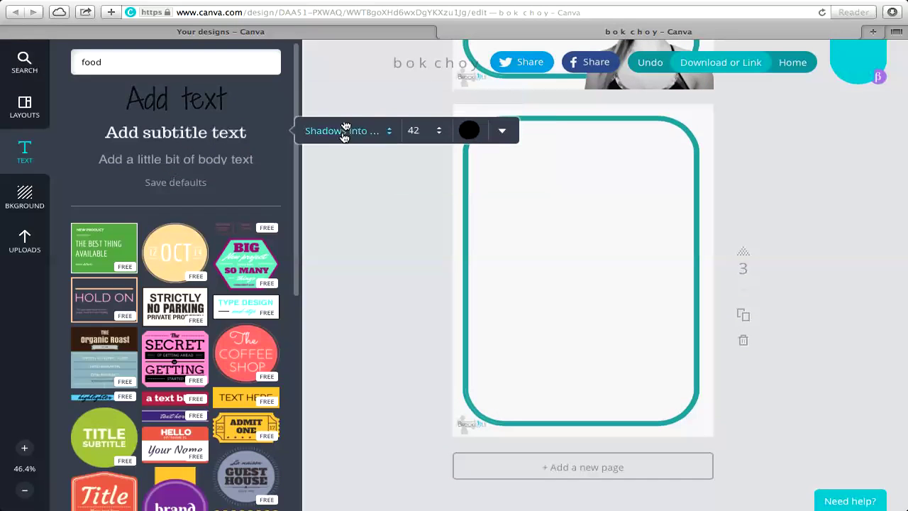
click(470, 134)
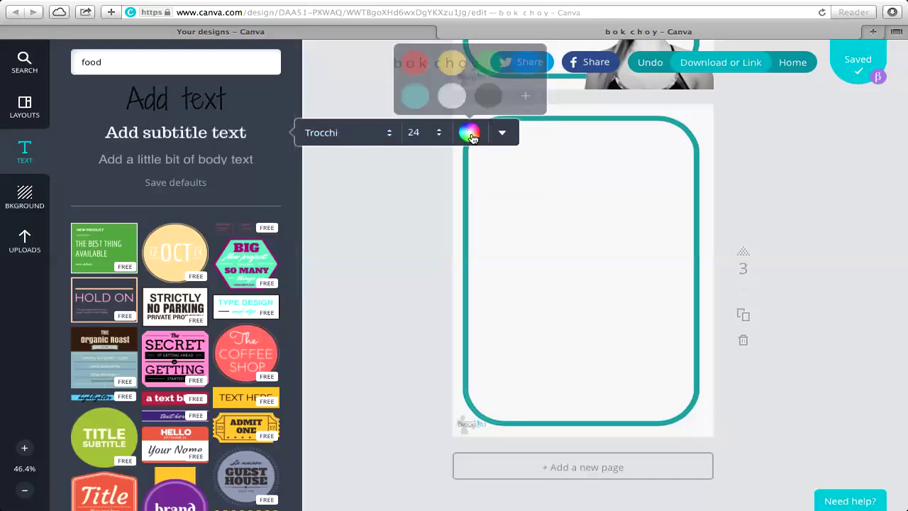
click(191, 168)
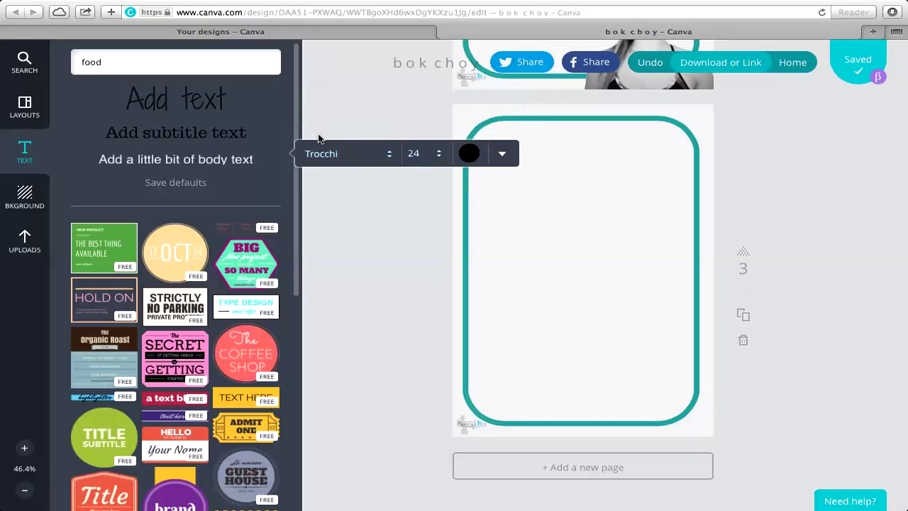
click(425, 159)
click(426, 206)
click(373, 158)
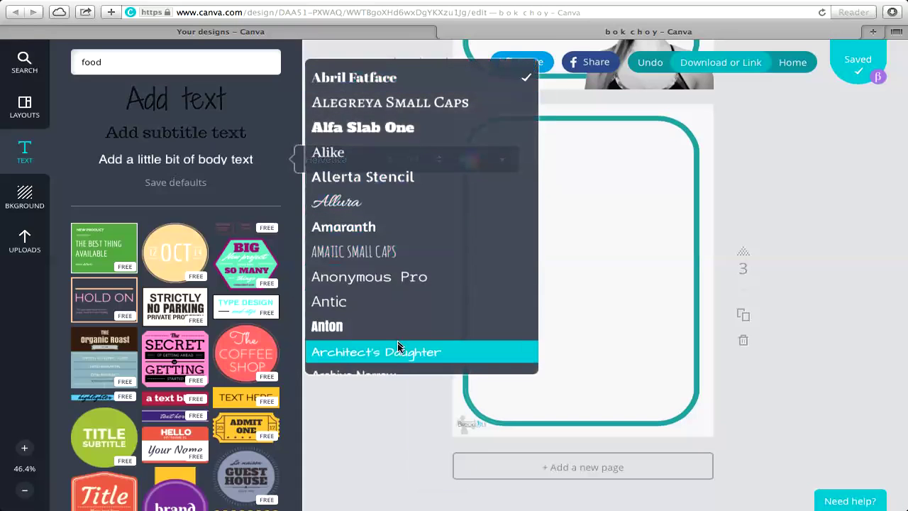
click(337, 352)
click(322, 225)
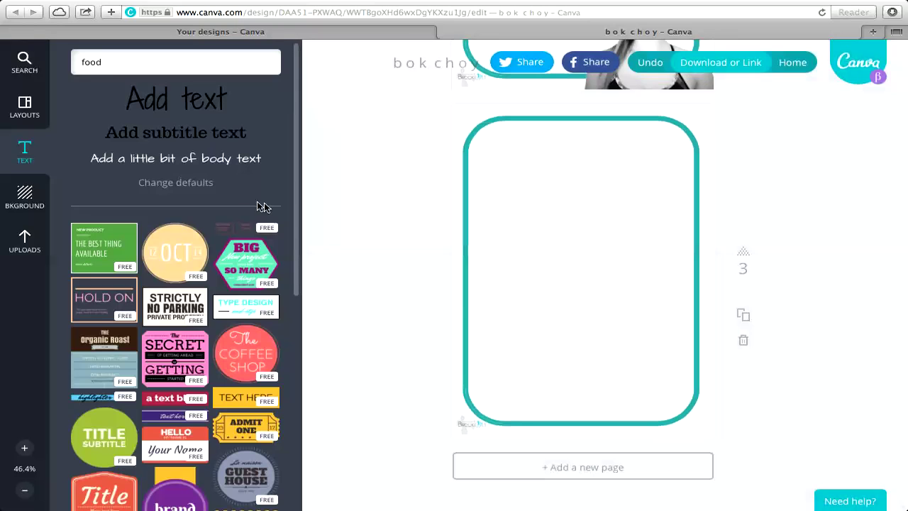
Try a body text box in the new default style on page 3, and remove it.
click(221, 162)
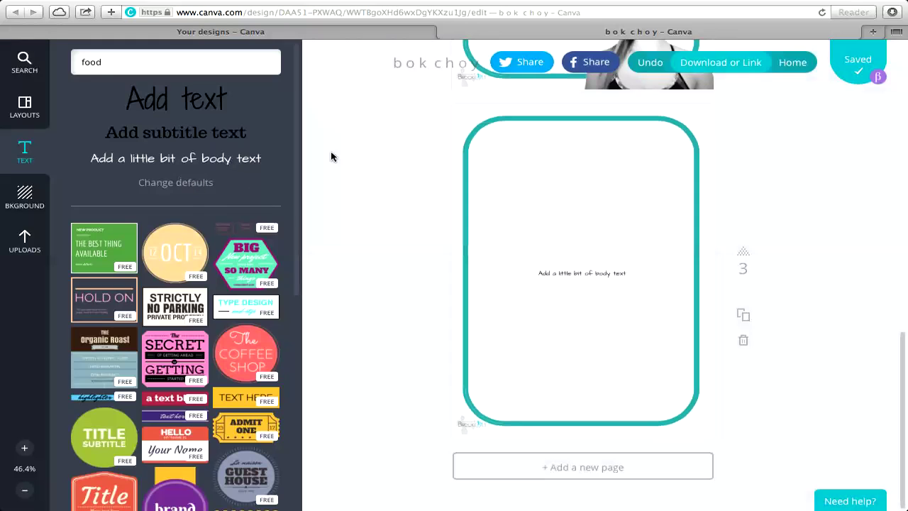
click(741, 248)
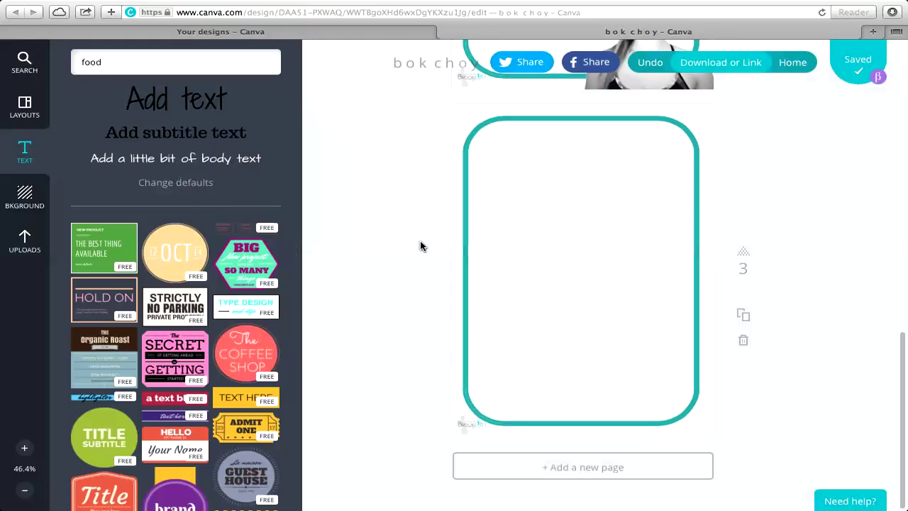
Set the default body text color to black and save the text defaults.
click(186, 183)
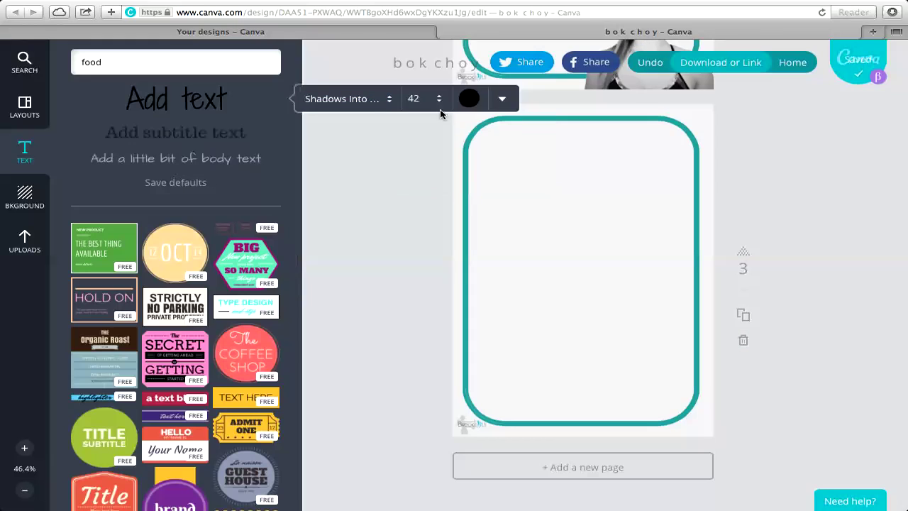
click(230, 162)
click(469, 158)
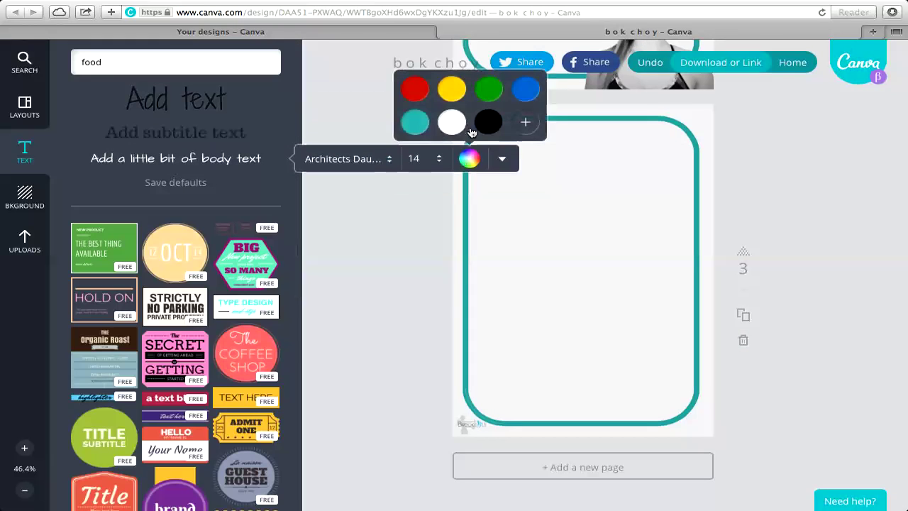
click(179, 183)
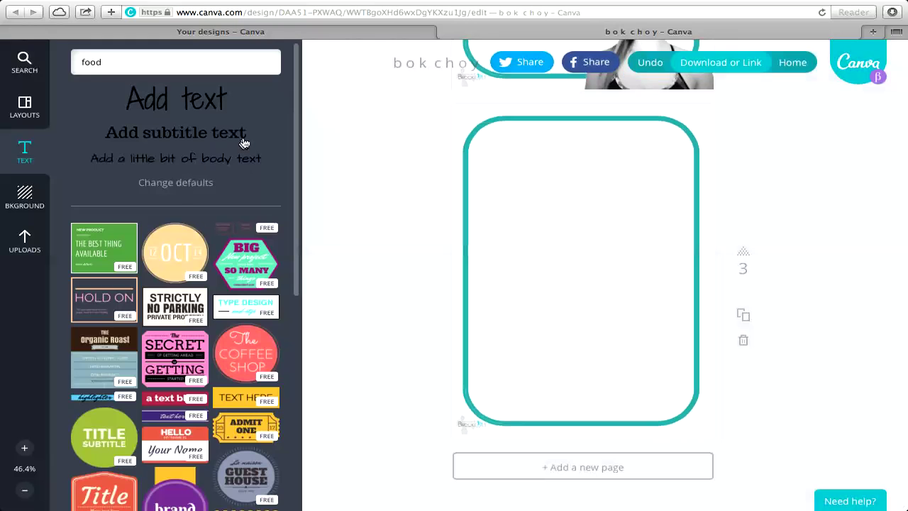
Add a default heading centered near the top of page 3 and a body text box below it near the left border.
click(192, 105)
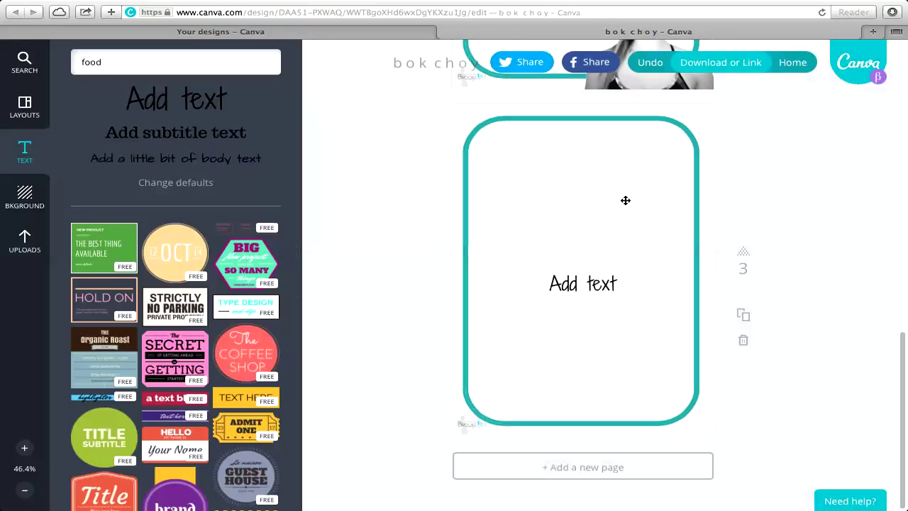
drag(574, 264, 570, 114)
click(558, 187)
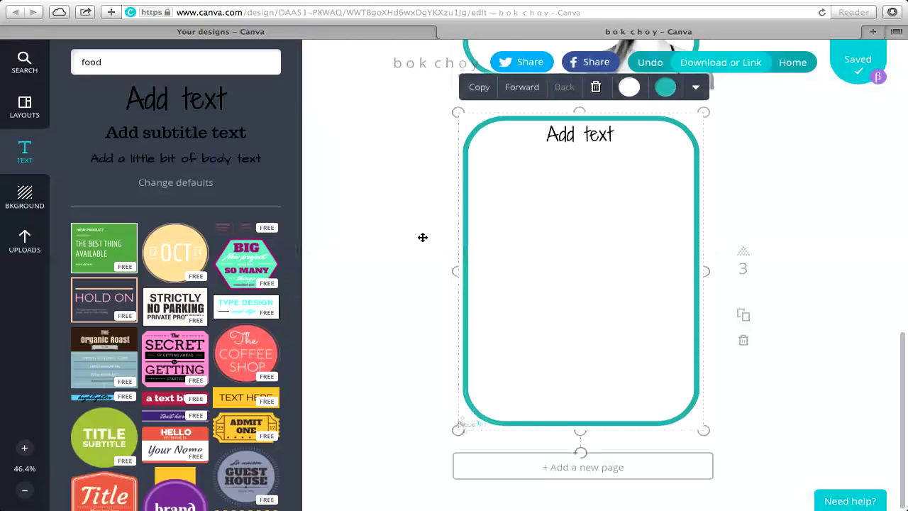
click(137, 162)
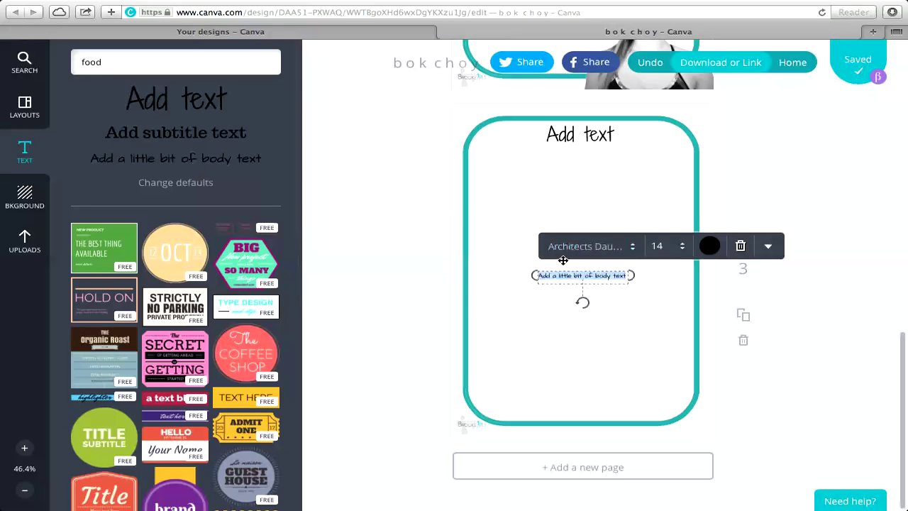
drag(563, 264, 513, 146)
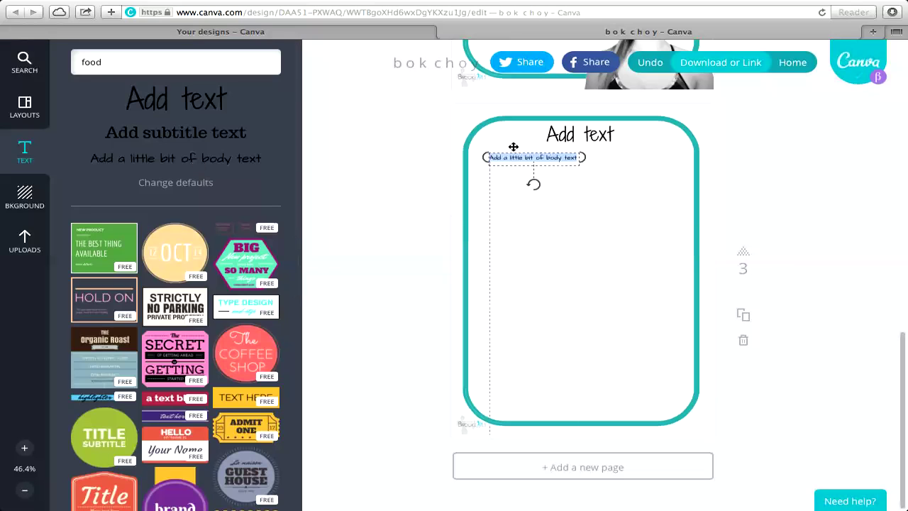
Duplicate the page with the heading and body text twice, making pages 4 and 5.
click(542, 254)
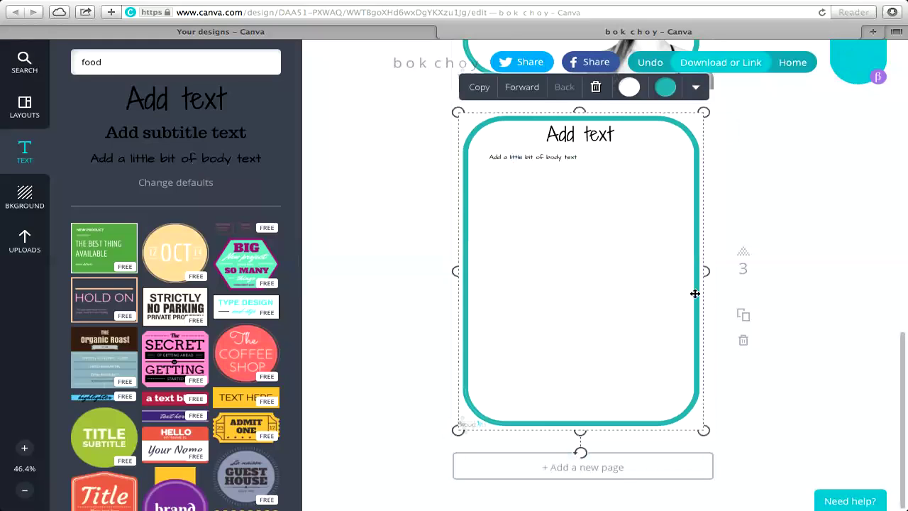
click(740, 321)
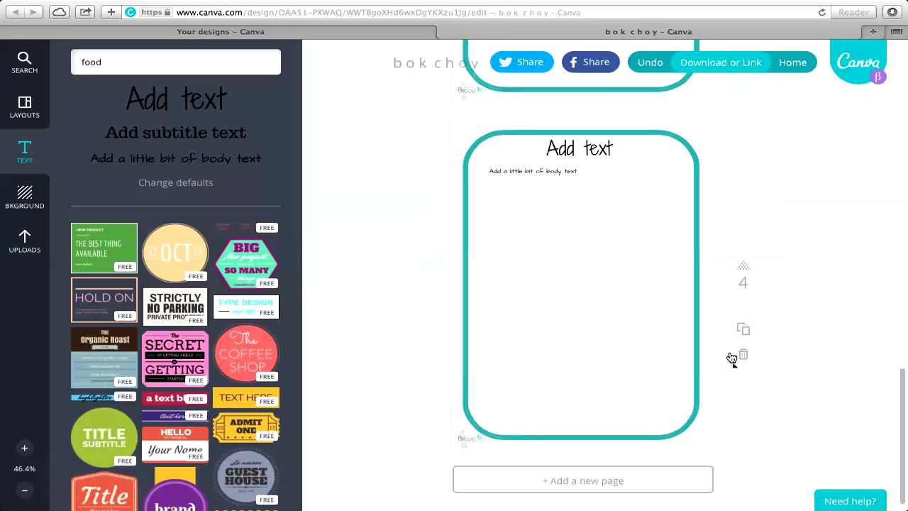
click(742, 335)
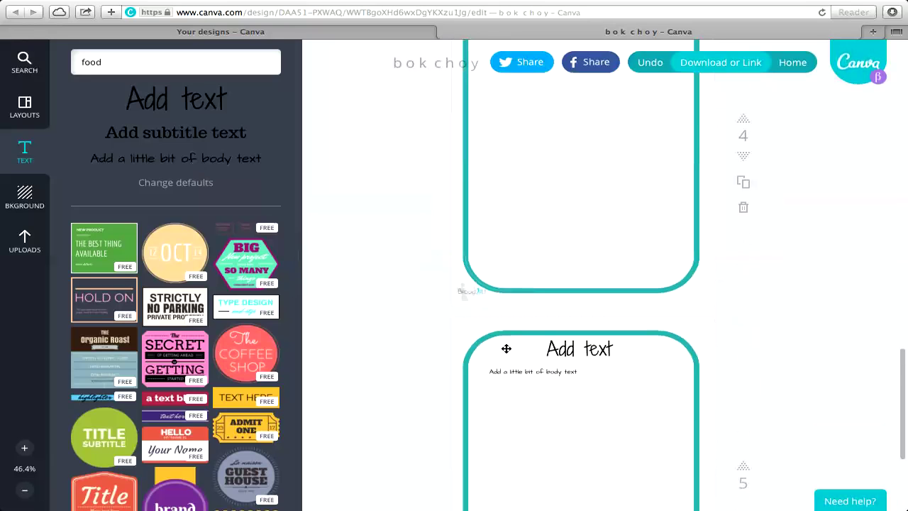
Browse the Technology elements for a device picture frame to use on page 5.
click(25, 242)
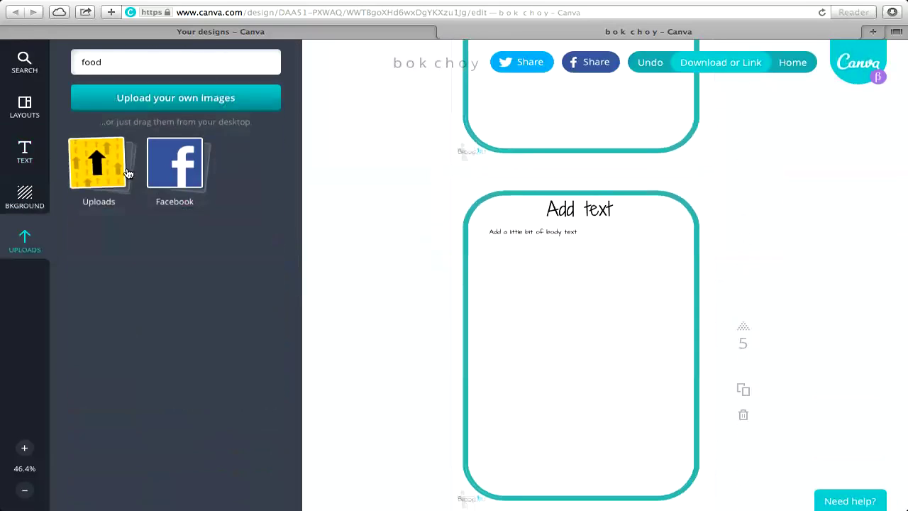
click(146, 61)
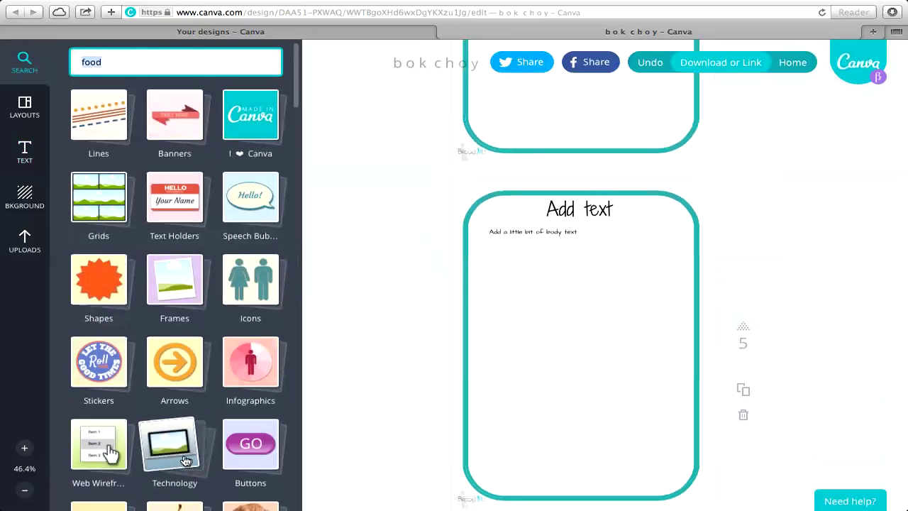
scroll(171, 447, down, 6)
scroll(183, 461, up, 2)
click(174, 142)
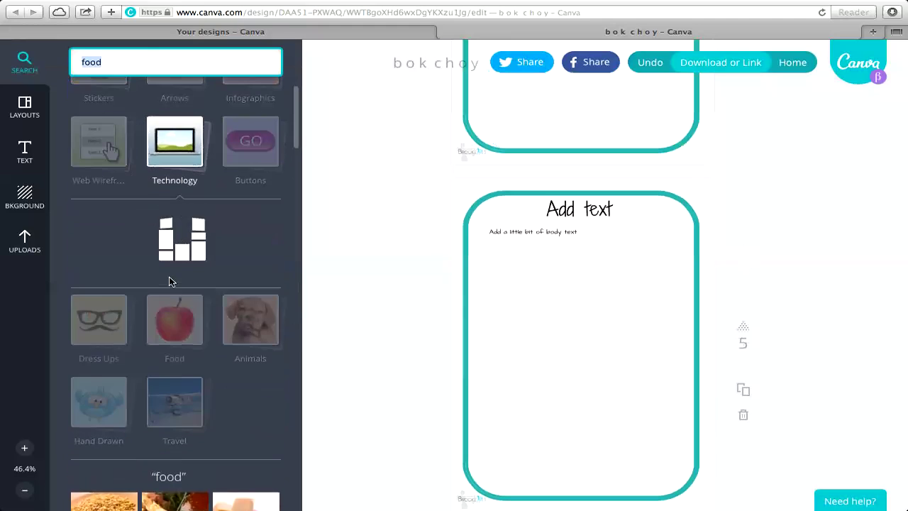
scroll(171, 300, down, 8)
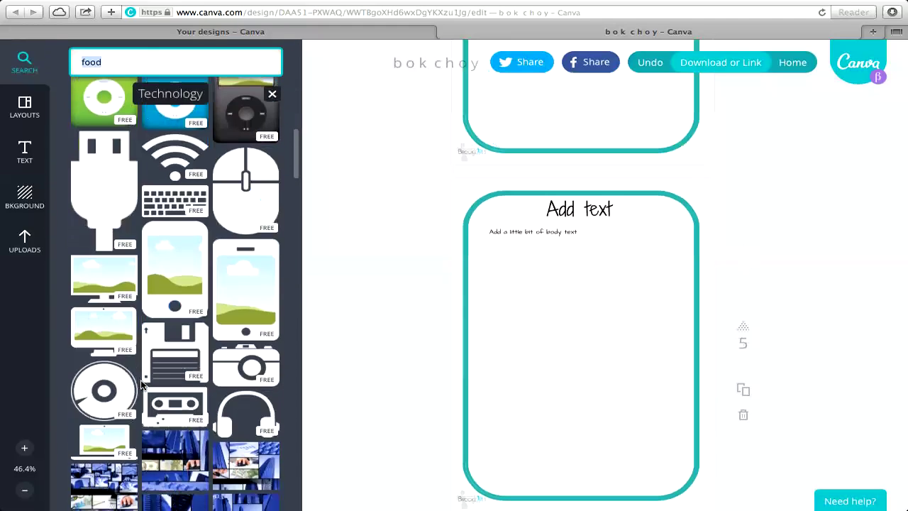
scroll(140, 383, down, 3)
scroll(140, 383, up, 3)
scroll(141, 383, up, 4)
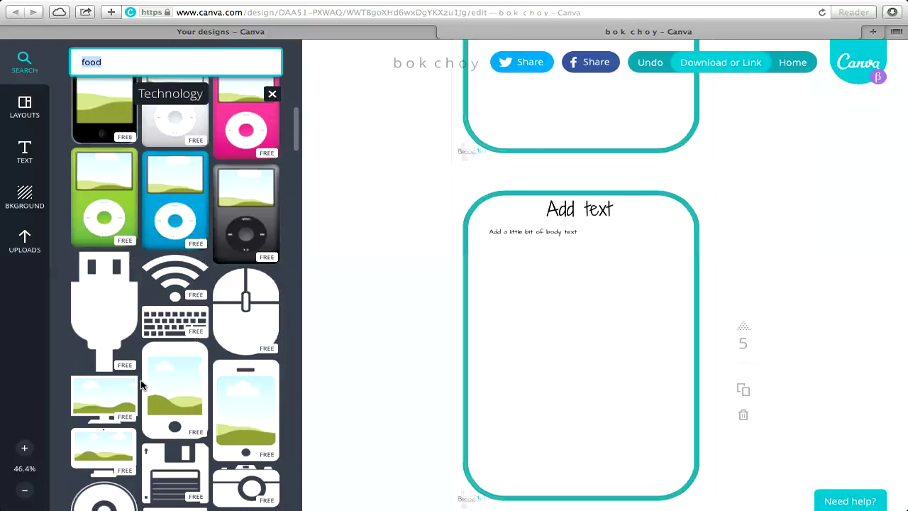
Try the white monitor frame on page 5, delete it, and look through the other Technology frames.
drag(98, 400, 564, 339)
drag(713, 264, 619, 291)
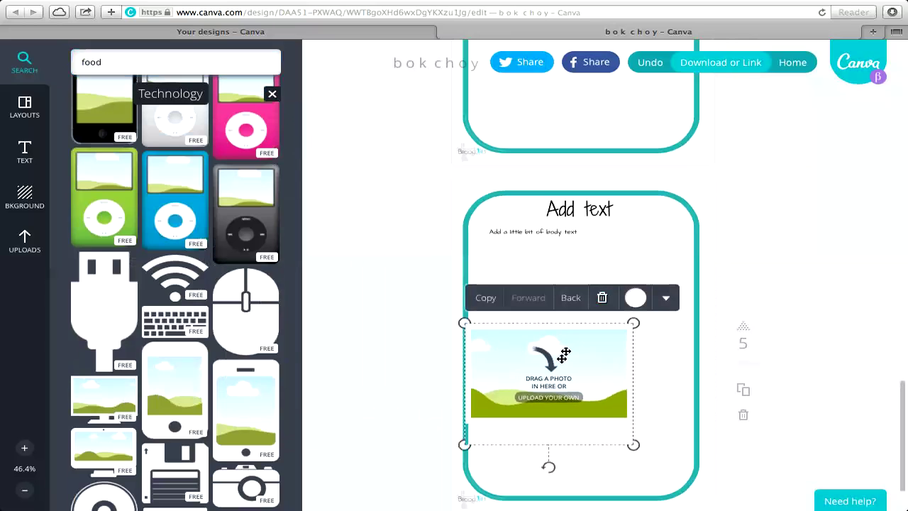
drag(562, 357, 586, 359)
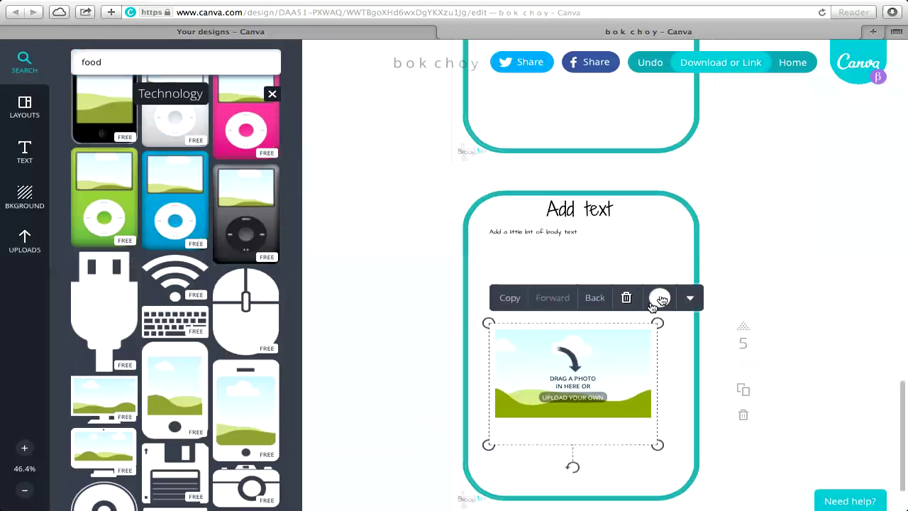
click(627, 300)
scroll(245, 316, down, 10)
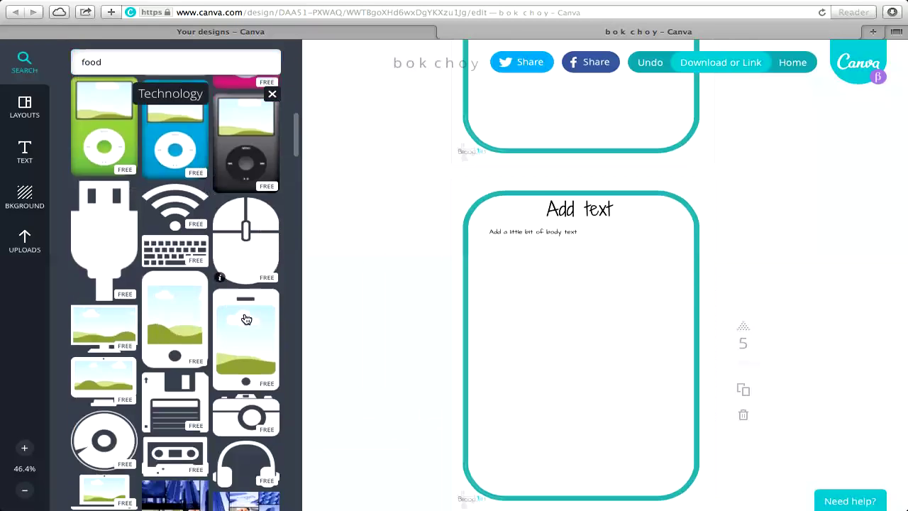
scroll(245, 318, up, 10)
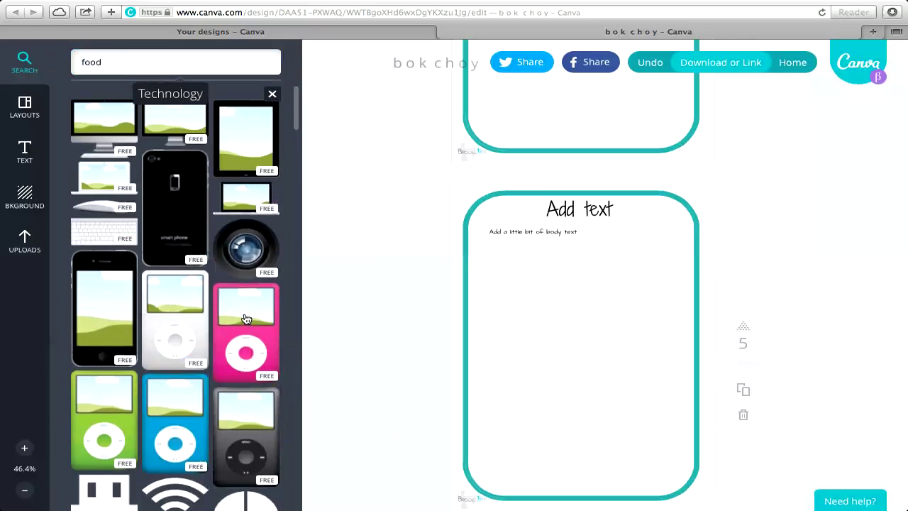
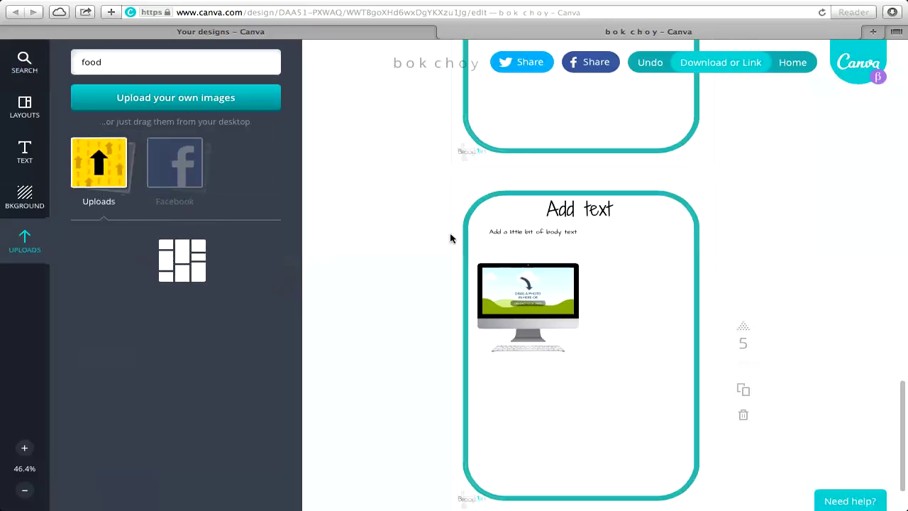
Find the uploaded photo of the balancing workout pose and place it inside the desktop computer frame on page 5.
scroll(152, 369, down, 10)
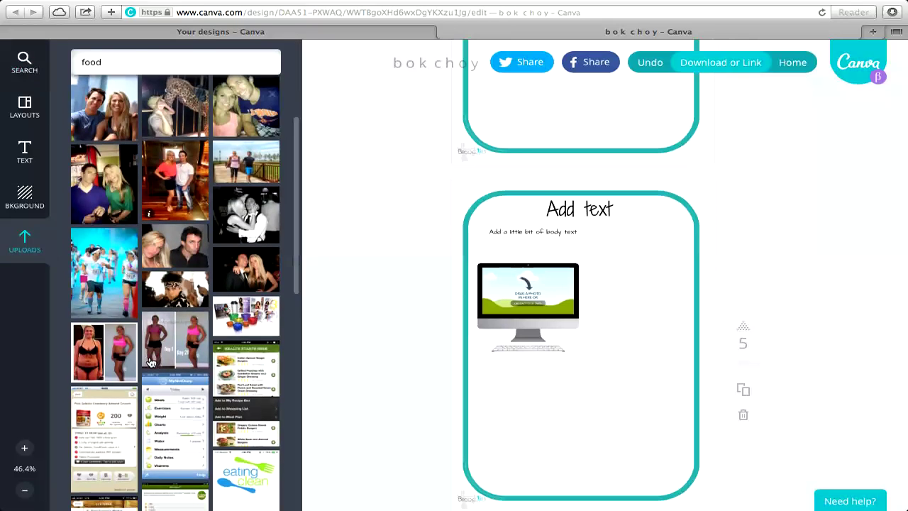
scroll(150, 363, down, 10)
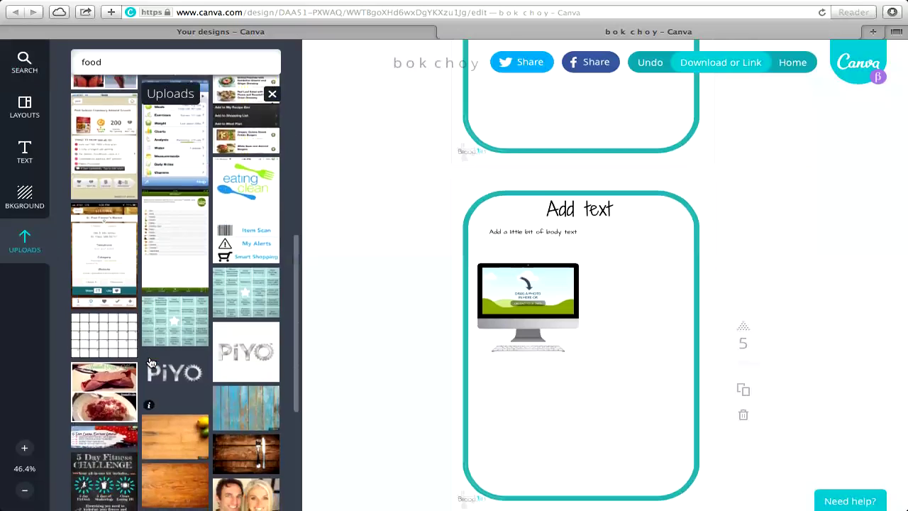
scroll(150, 364, down, 10)
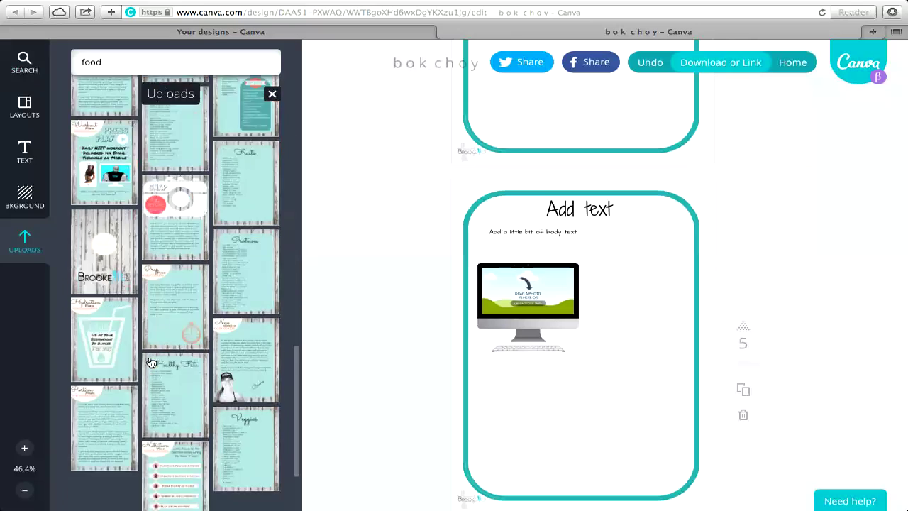
scroll(150, 363, down, 10)
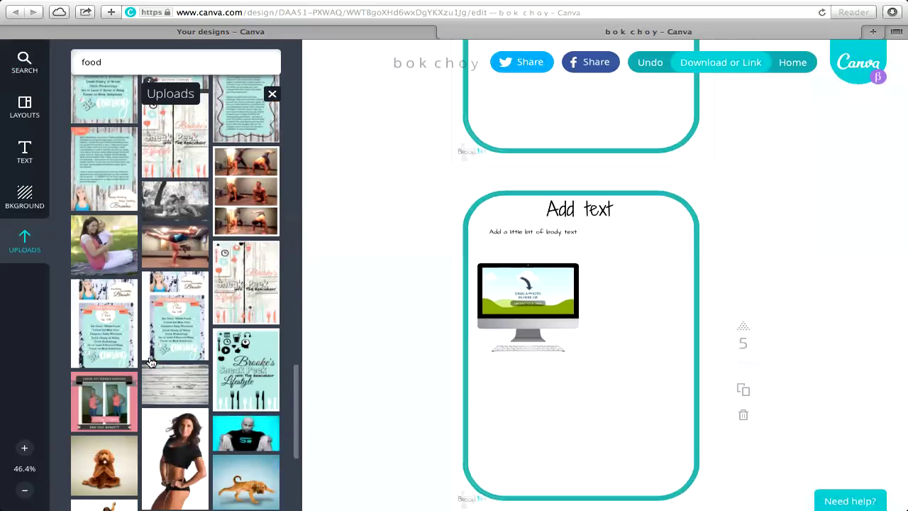
drag(163, 283, 552, 293)
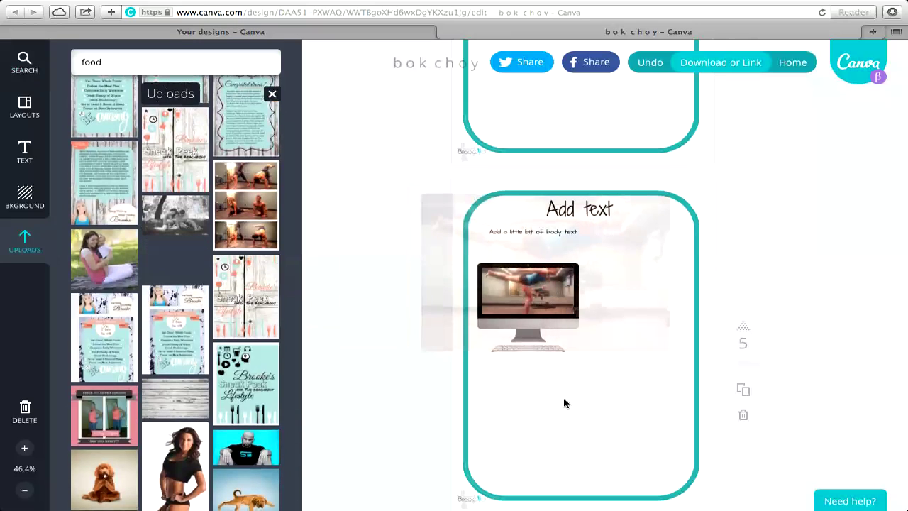
drag(565, 385, 565, 403)
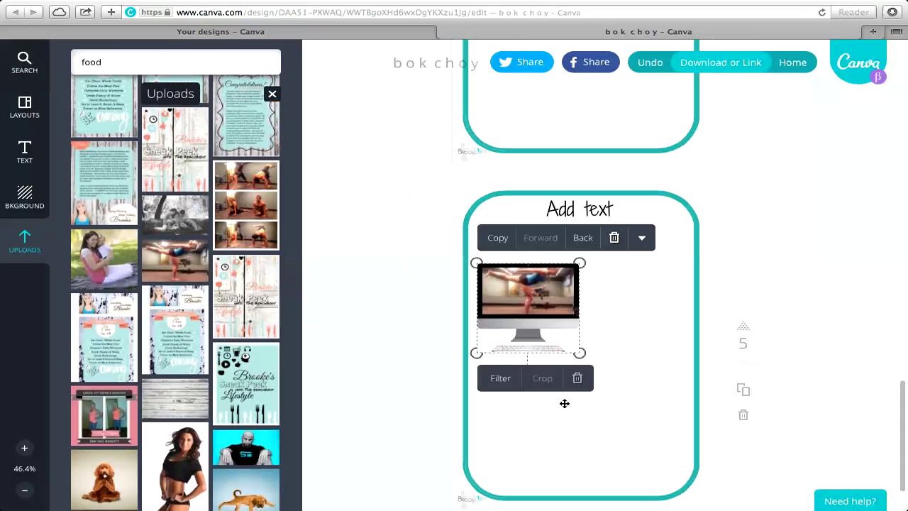
Reposition the workout photo lower within the computer screen and apply the crop.
double_click(527, 307)
drag(536, 303, 533, 308)
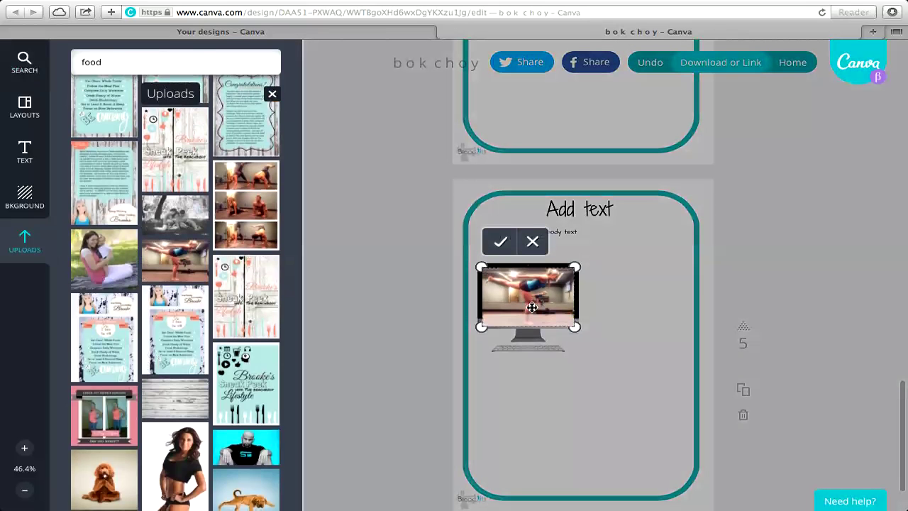
click(501, 241)
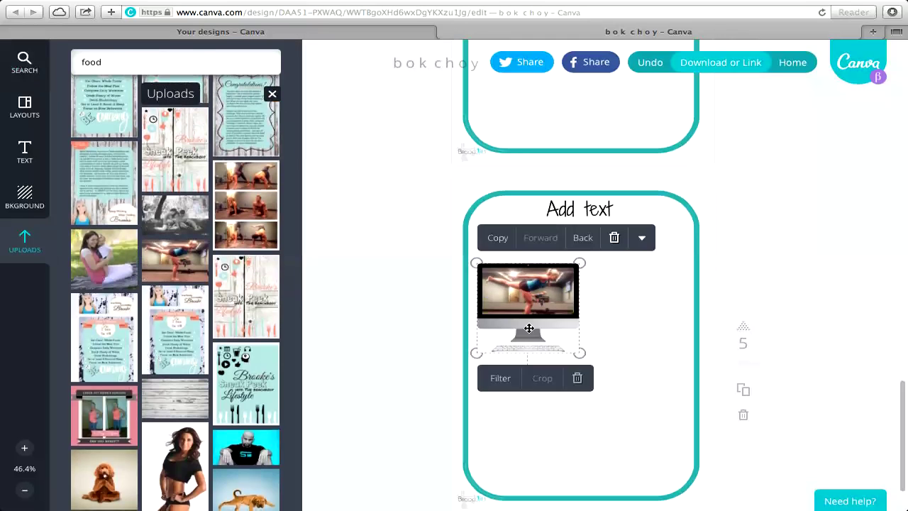
Try the Drama filter on the photo in the computer frame, and apply the Street filter instead.
click(506, 381)
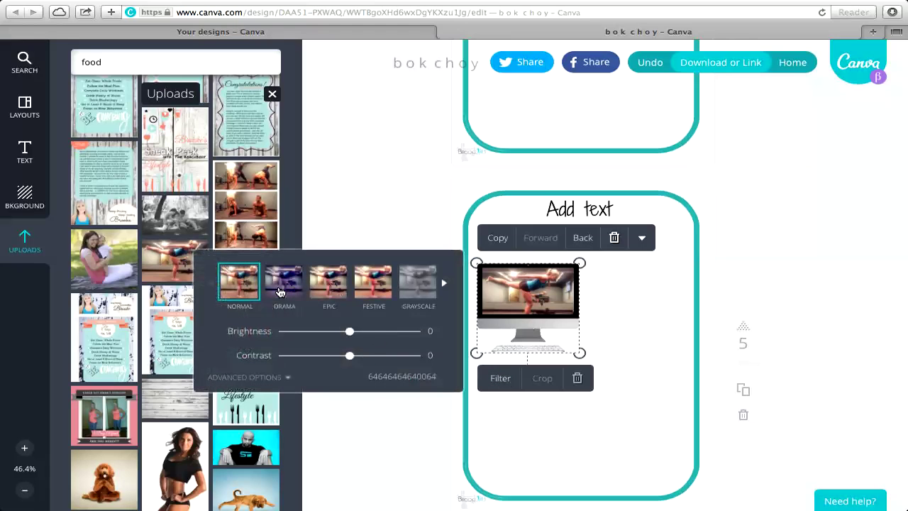
click(284, 282)
click(444, 283)
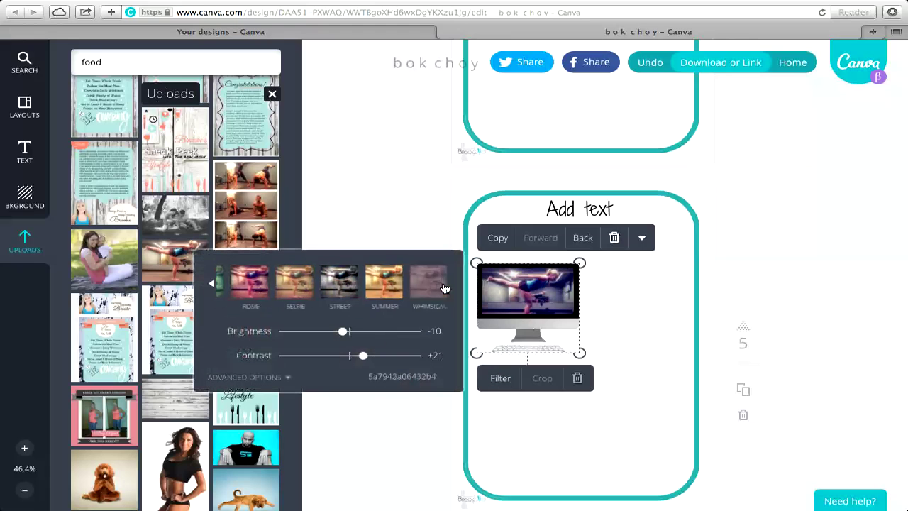
click(331, 284)
click(542, 430)
click(538, 298)
click(538, 299)
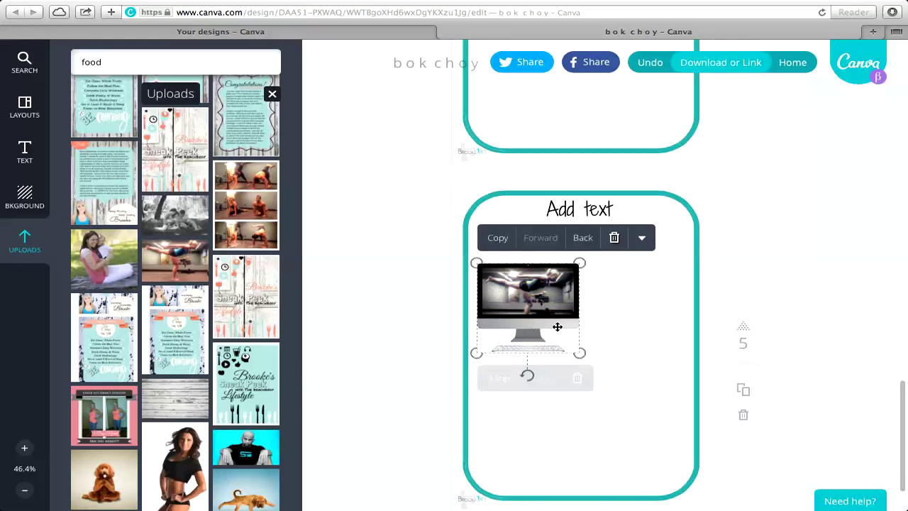
click(641, 236)
click(615, 264)
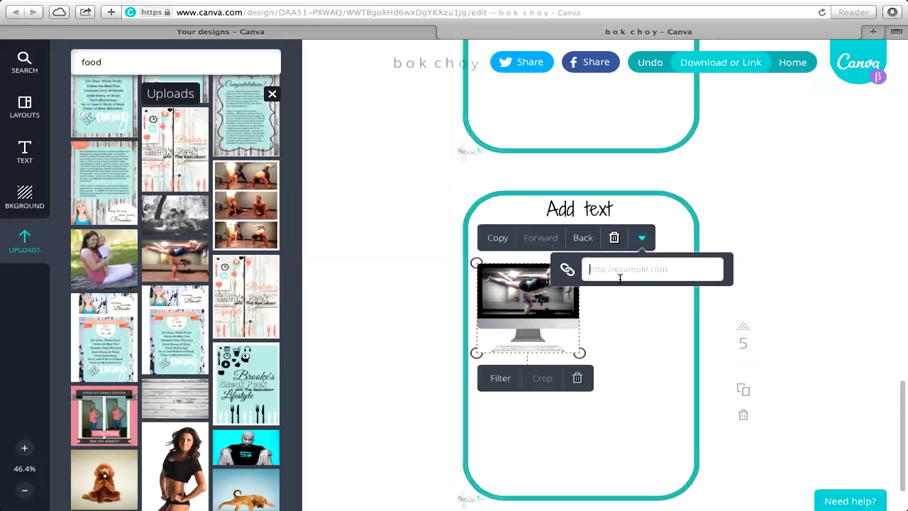
text(www.youtub)
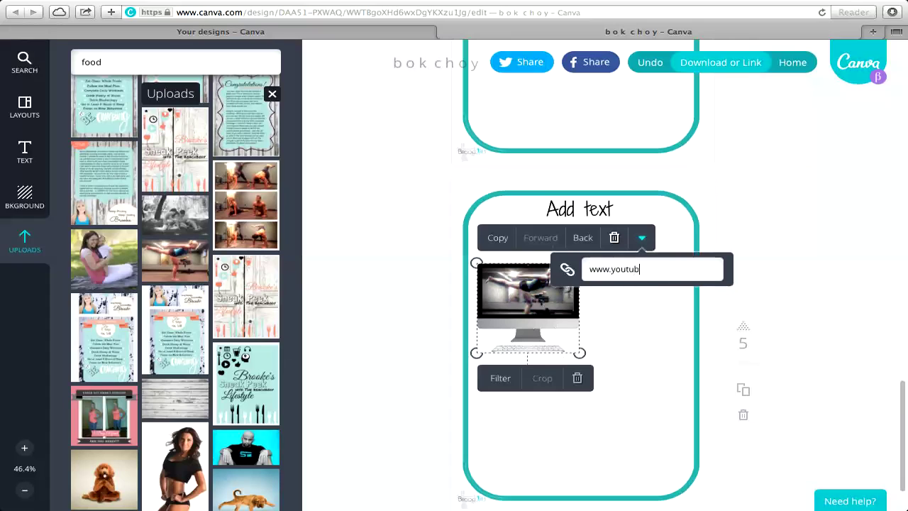
text(e.com)
key(Return)
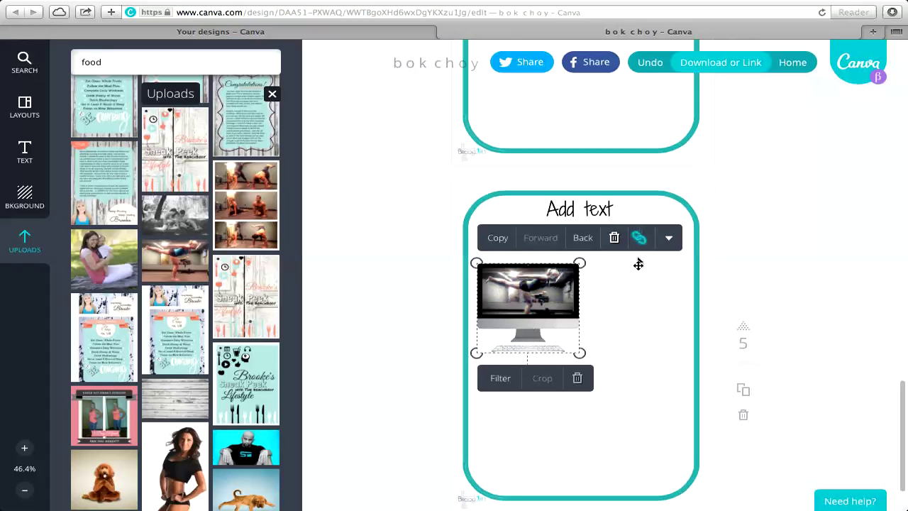
click(625, 358)
click(625, 358)
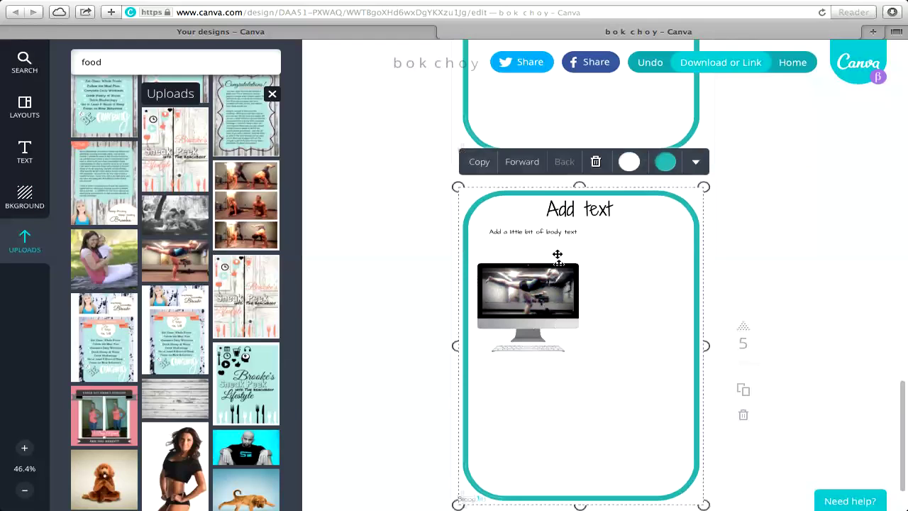
Move the computer image slightly higher on page 5 and add the black smartphone frame below it, scaled down to a small size.
drag(550, 278, 526, 276)
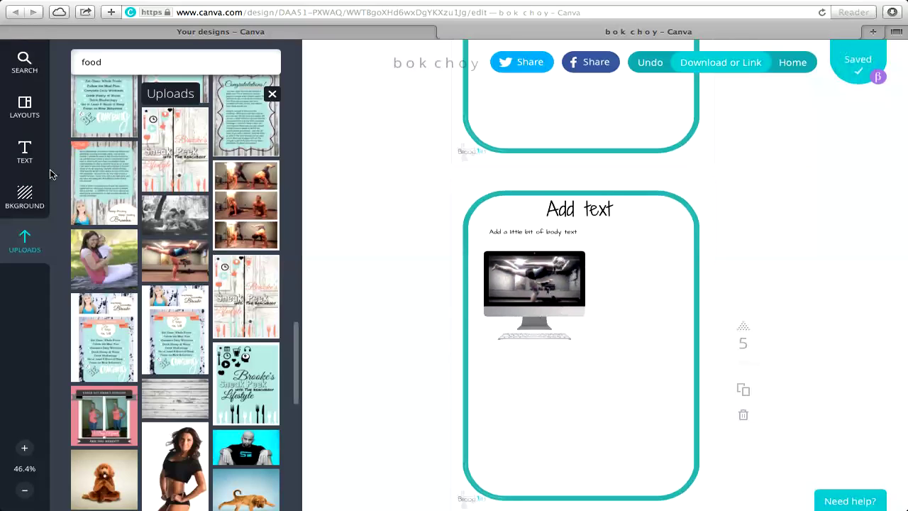
click(24, 241)
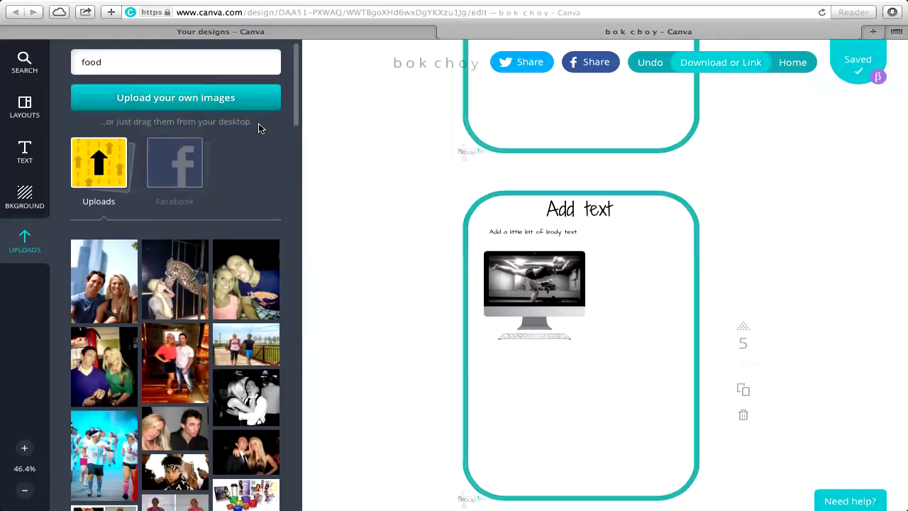
click(191, 61)
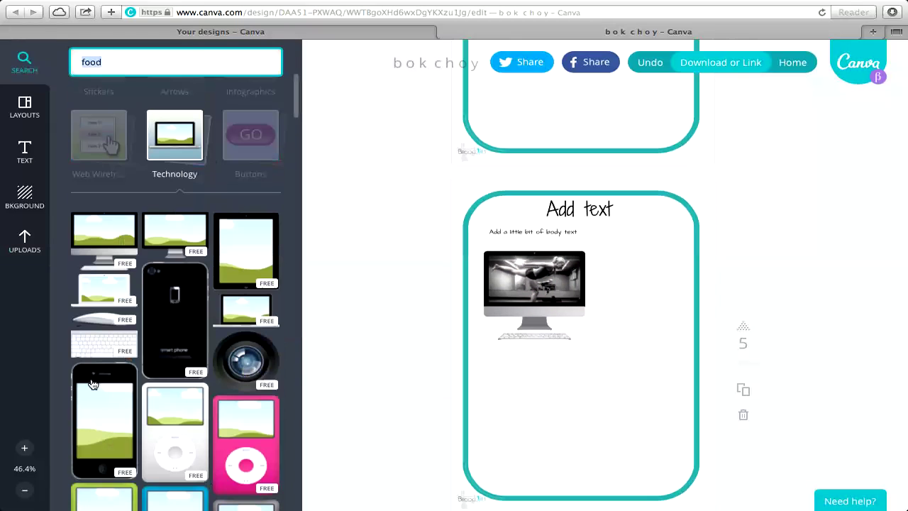
drag(94, 422, 592, 307)
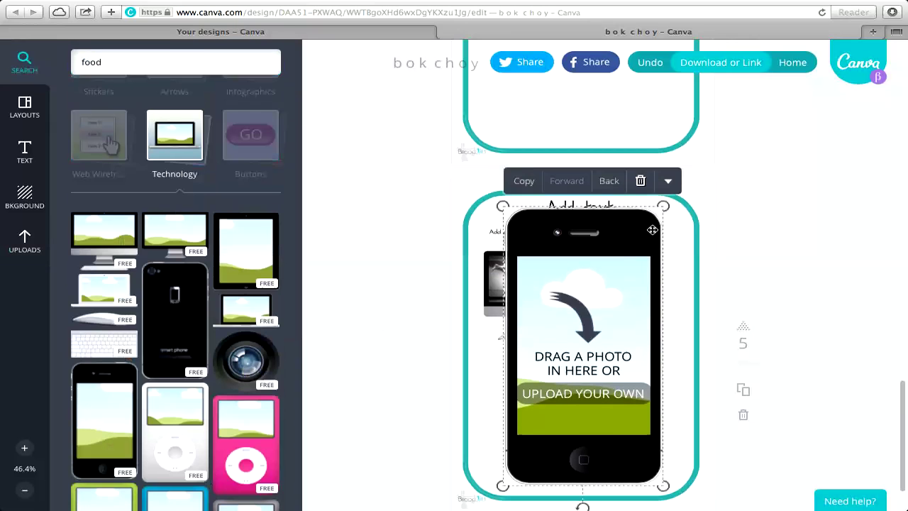
drag(664, 210, 520, 370)
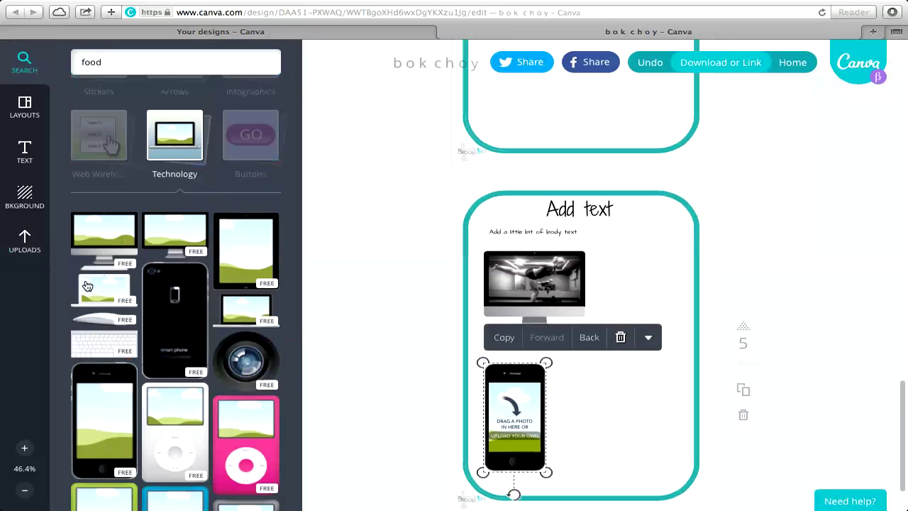
Find the uploaded Eating Clean app screenshot and place it inside the smartphone frame on page 5.
click(25, 241)
scroll(150, 319, down, 5)
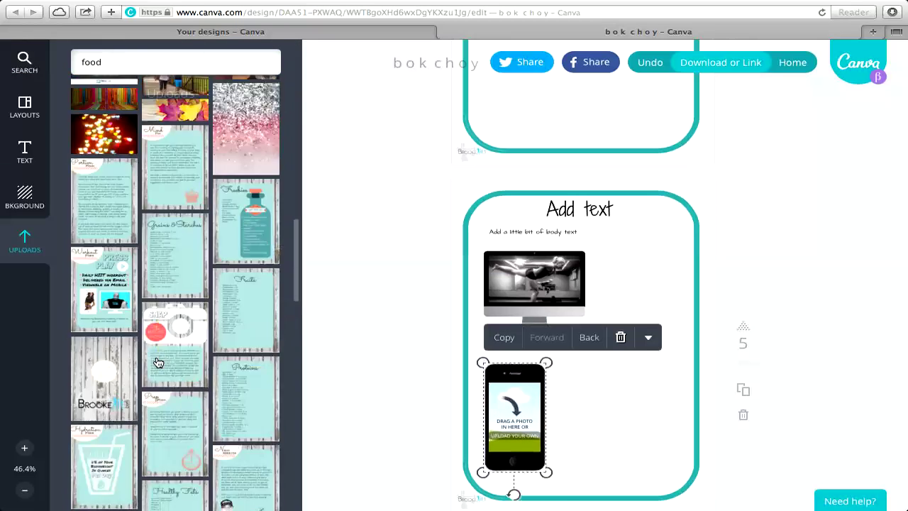
scroll(158, 362, down, 15)
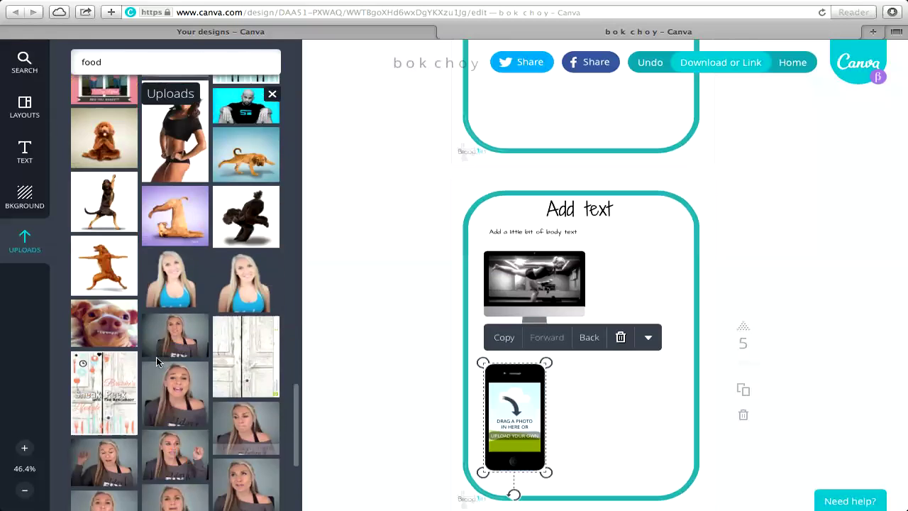
scroll(156, 362, up, 15)
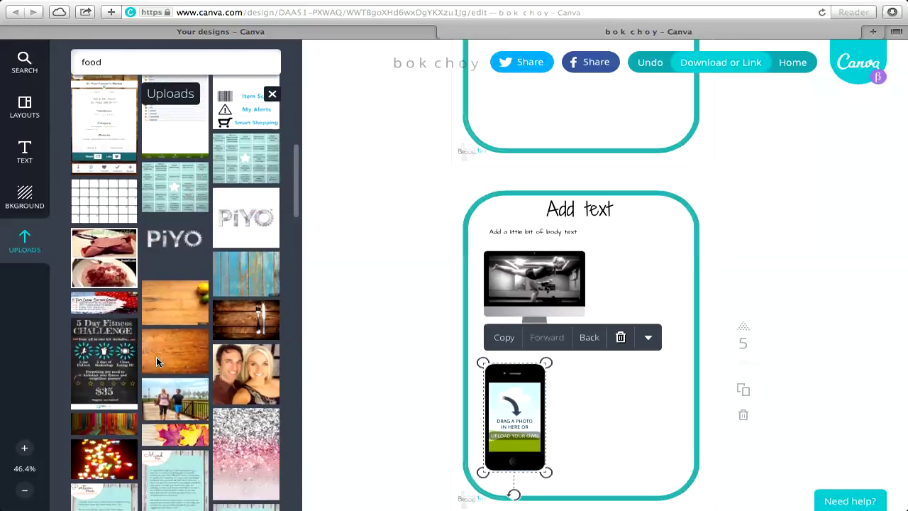
scroll(156, 362, up, 10)
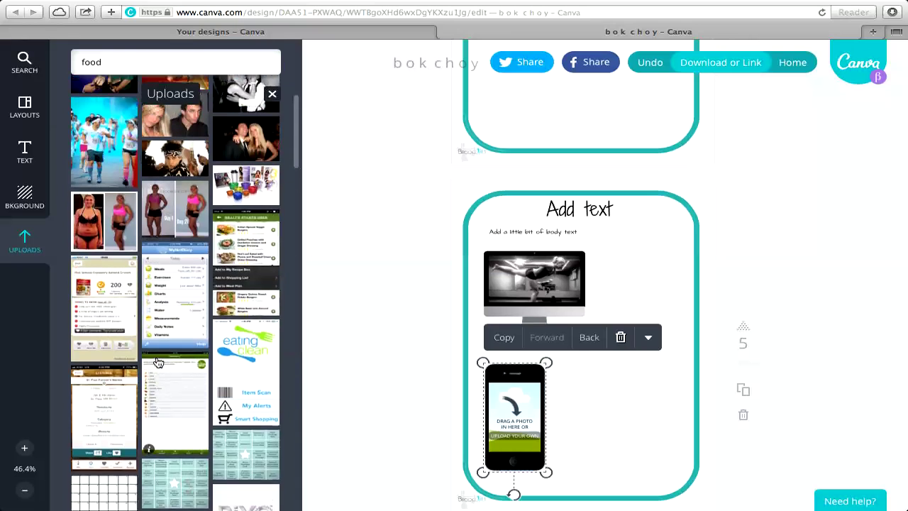
drag(244, 392, 507, 395)
click(510, 403)
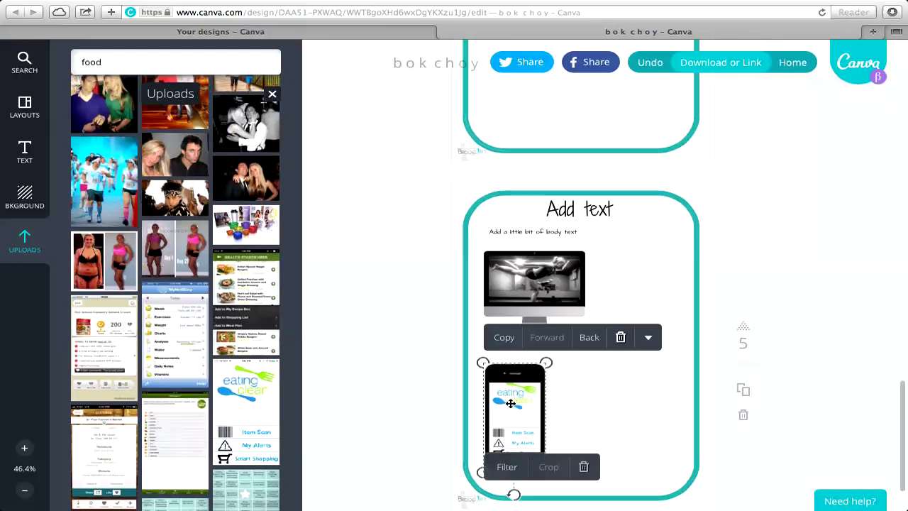
double_click(510, 403)
click(508, 354)
click(587, 404)
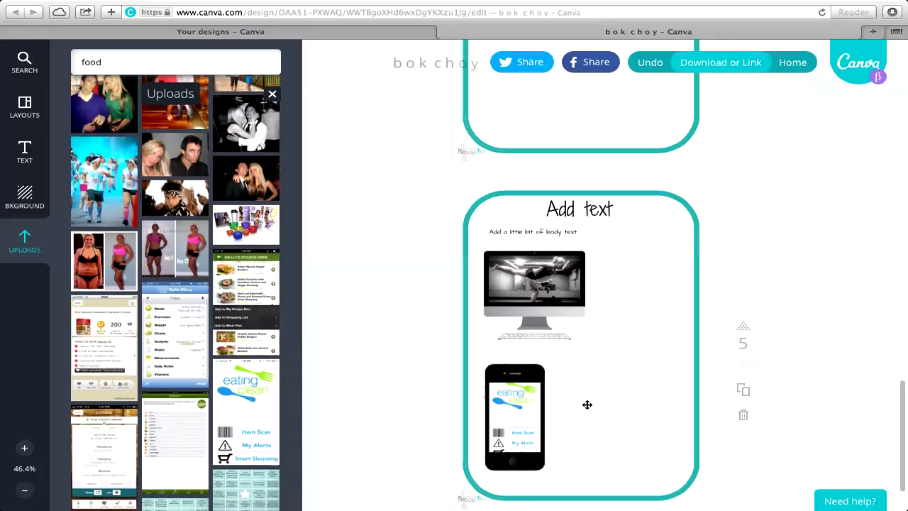
click(588, 405)
scroll(589, 363, up, 2)
scroll(590, 363, down, 4)
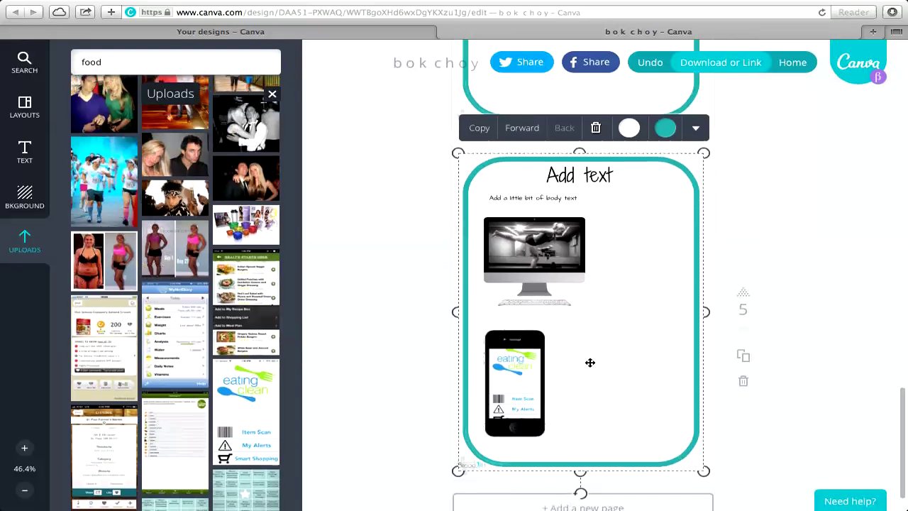
click(514, 310)
click(625, 319)
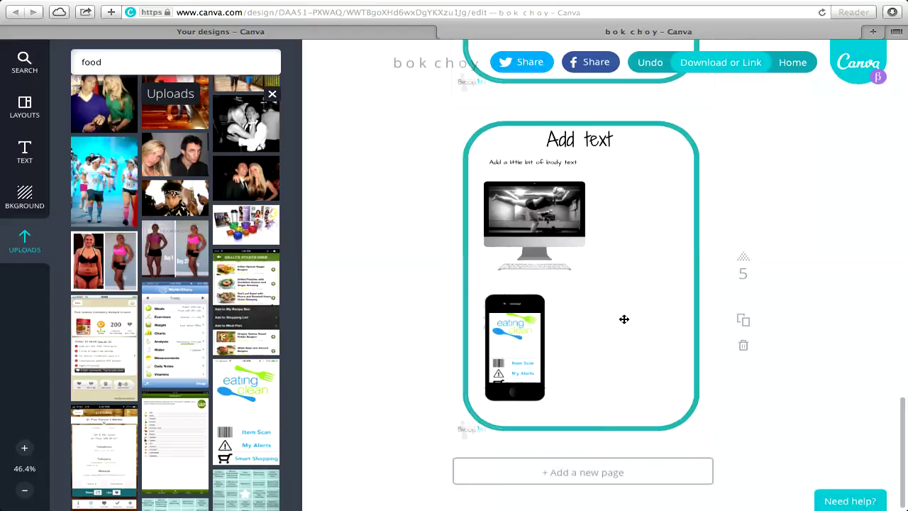
Replace the smartphone frame's image with the uploaded photo of the woman in black sportswear.
click(552, 231)
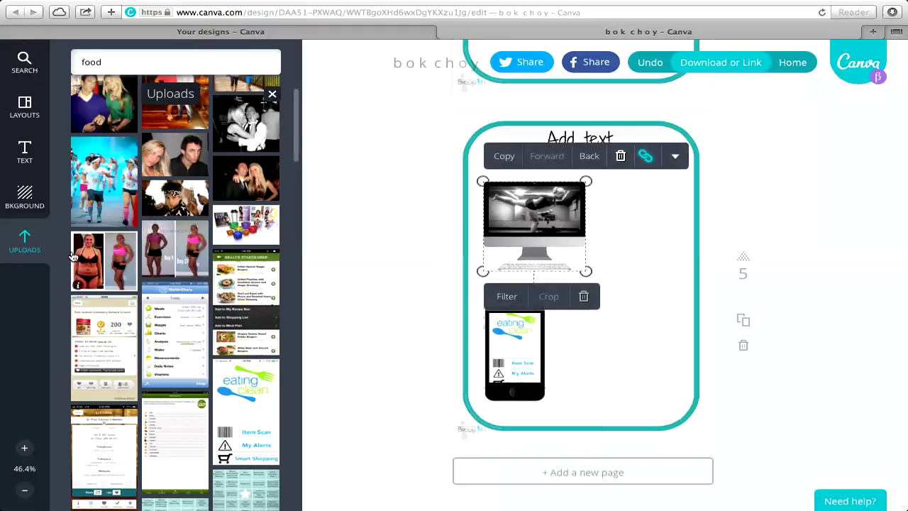
scroll(74, 255, down, 5)
scroll(74, 256, down, 10)
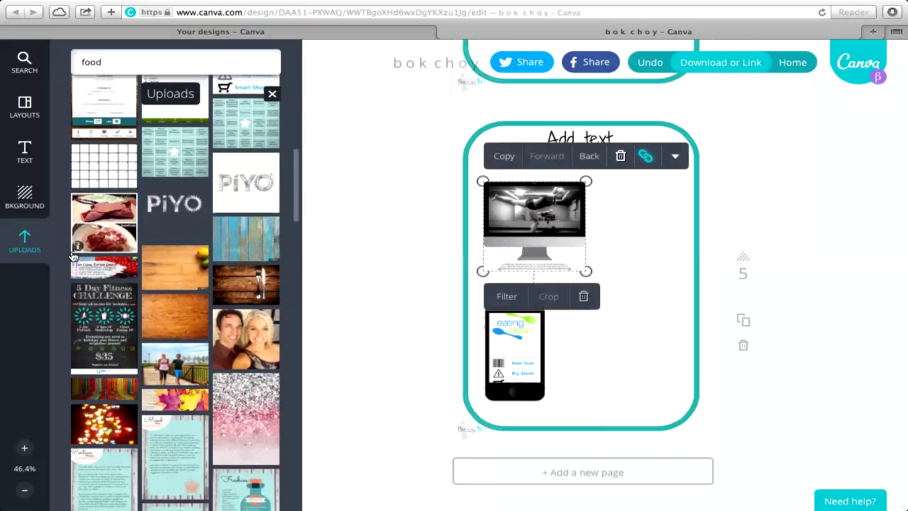
scroll(73, 255, down, 10)
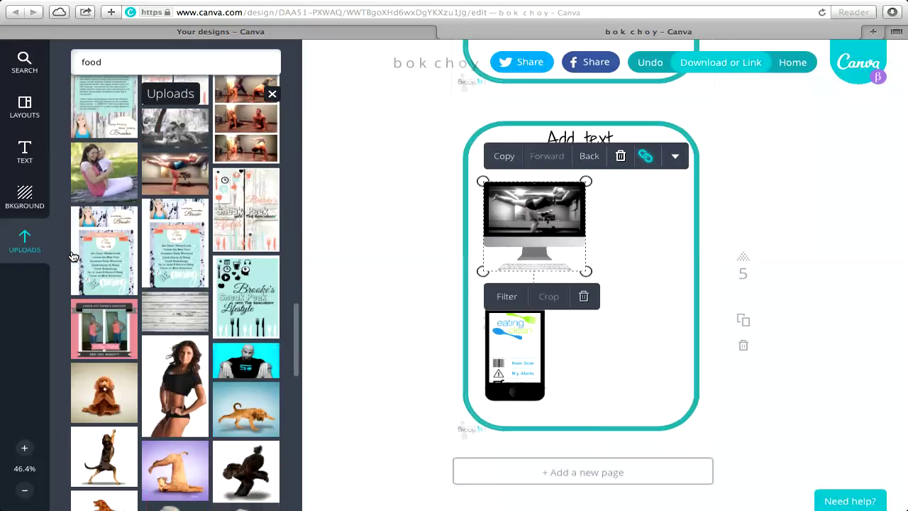
drag(192, 371, 517, 354)
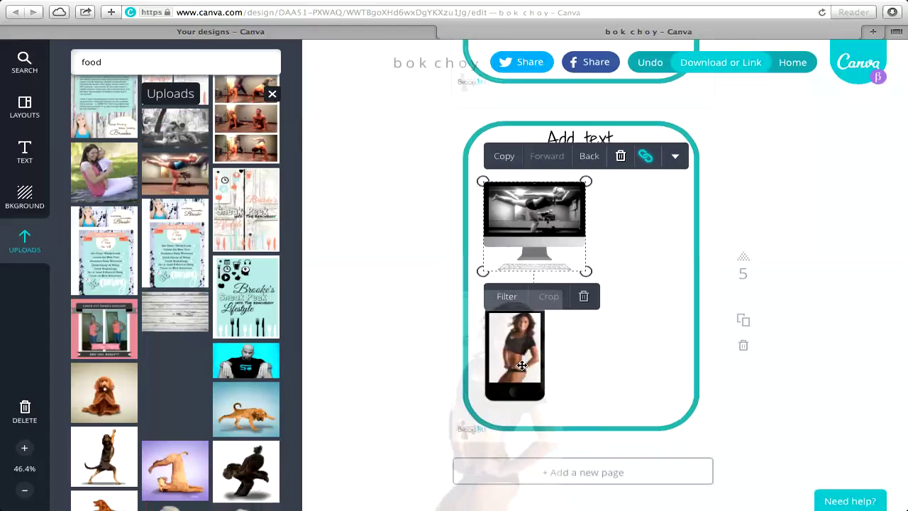
click(590, 355)
click(544, 311)
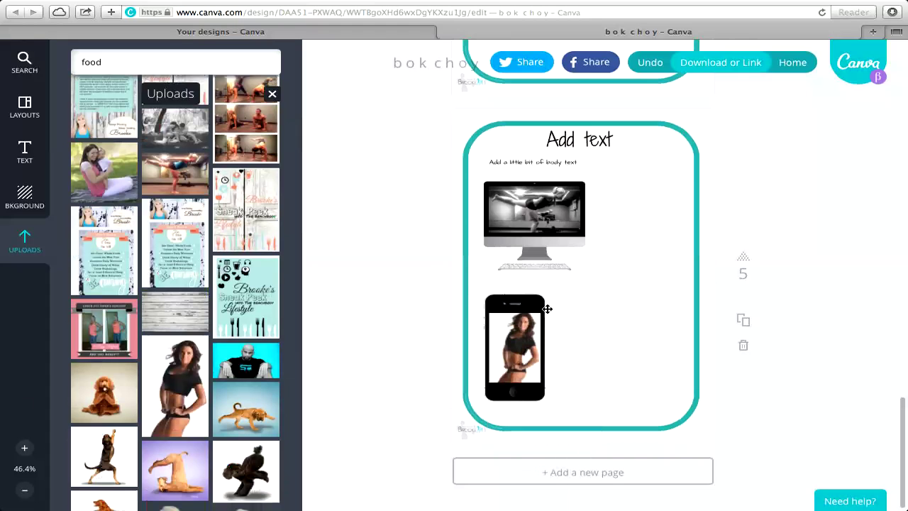
click(606, 330)
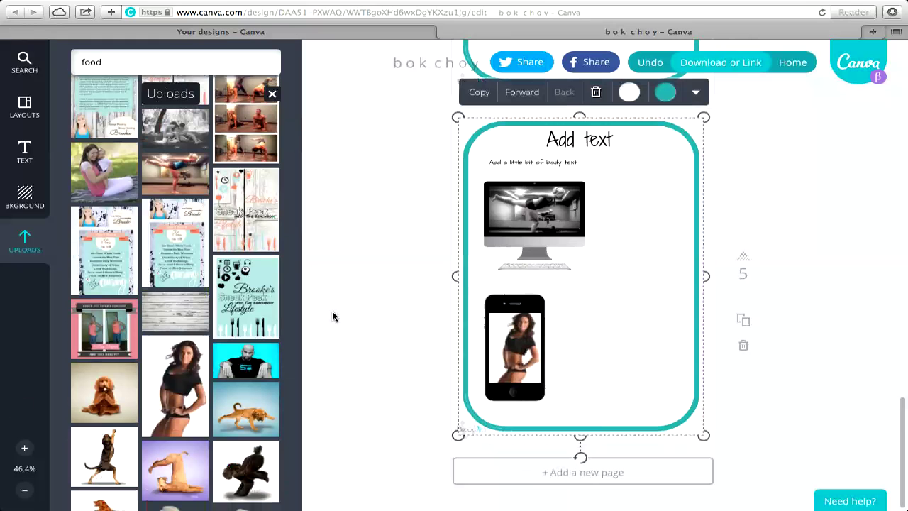
Review the ebook pages from the Clean Eating cover through page 5 and look over the available backgrounds.
scroll(332, 313, up, 10)
scroll(445, 333, up, 10)
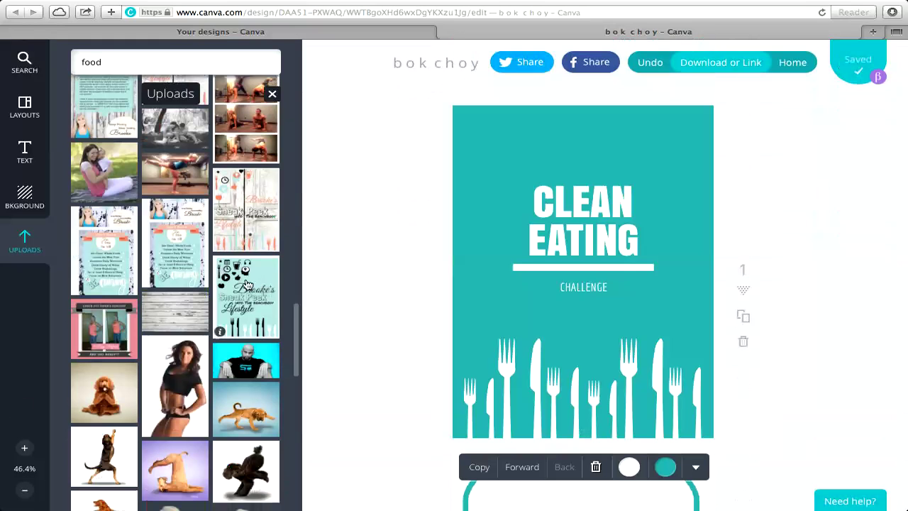
scroll(248, 365, up, 10)
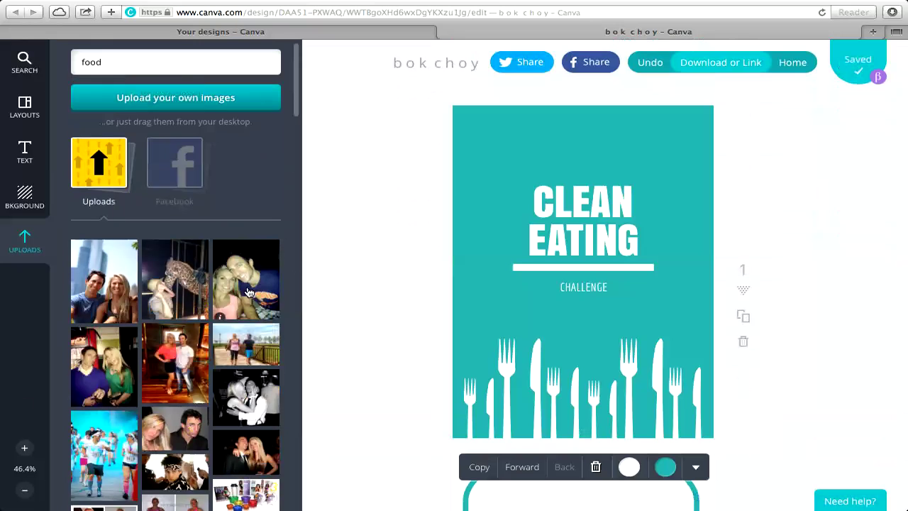
click(24, 197)
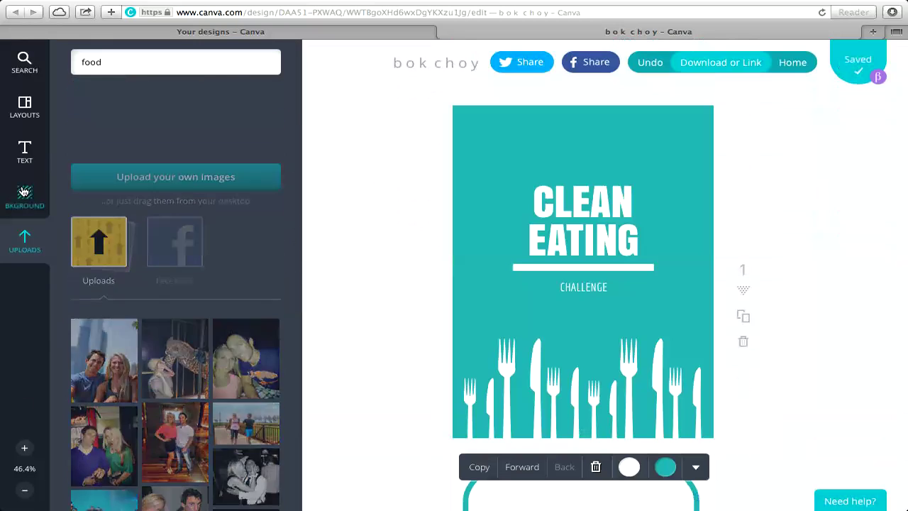
scroll(509, 208, down, 5)
scroll(510, 208, down, 2)
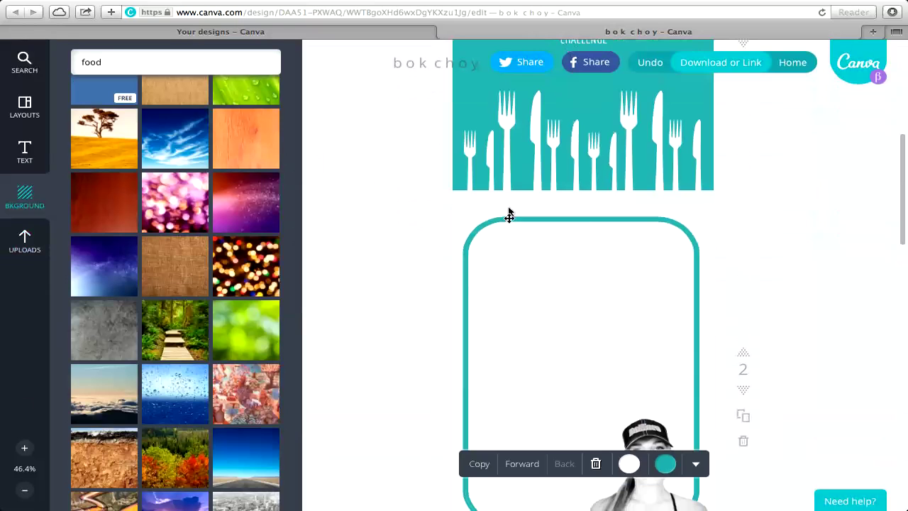
scroll(363, 279, down, 5)
scroll(363, 279, down, 4)
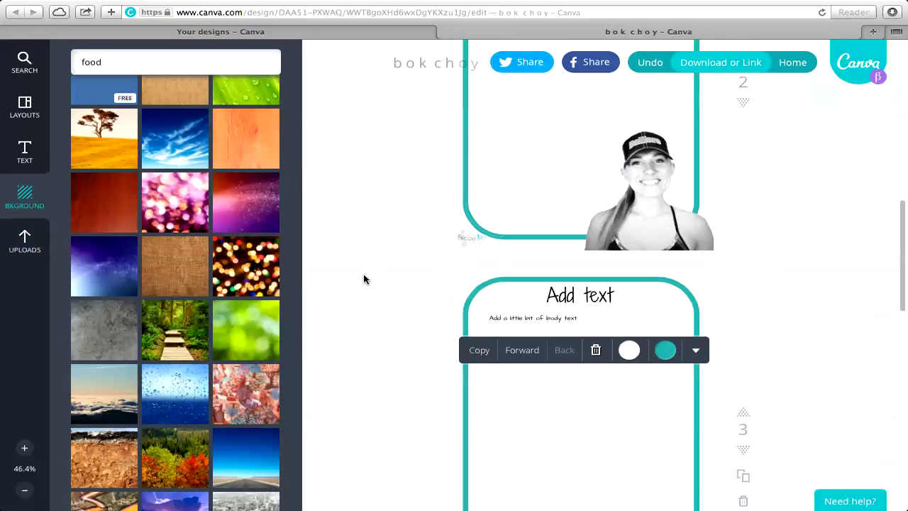
scroll(363, 279, down, 10)
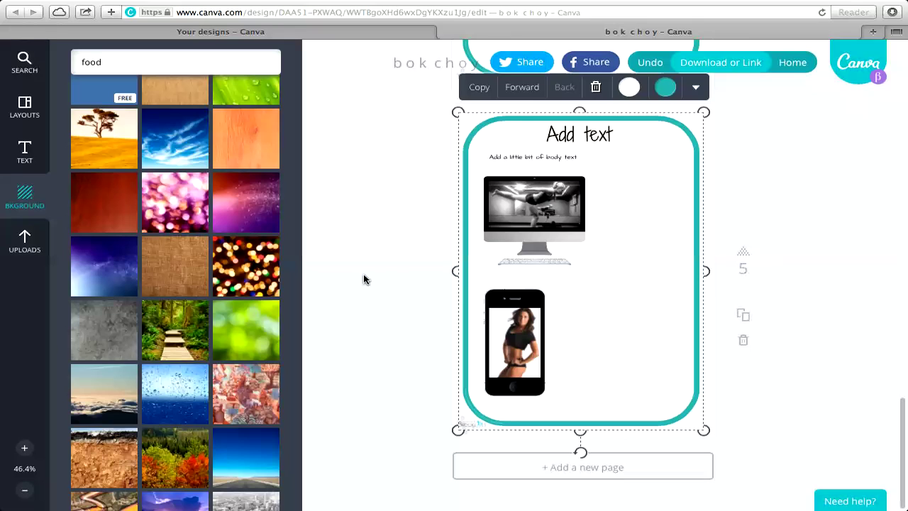
Open the publish options, try the custom page ranges 1-15 and 16-27, and close the dialog without publishing.
click(721, 64)
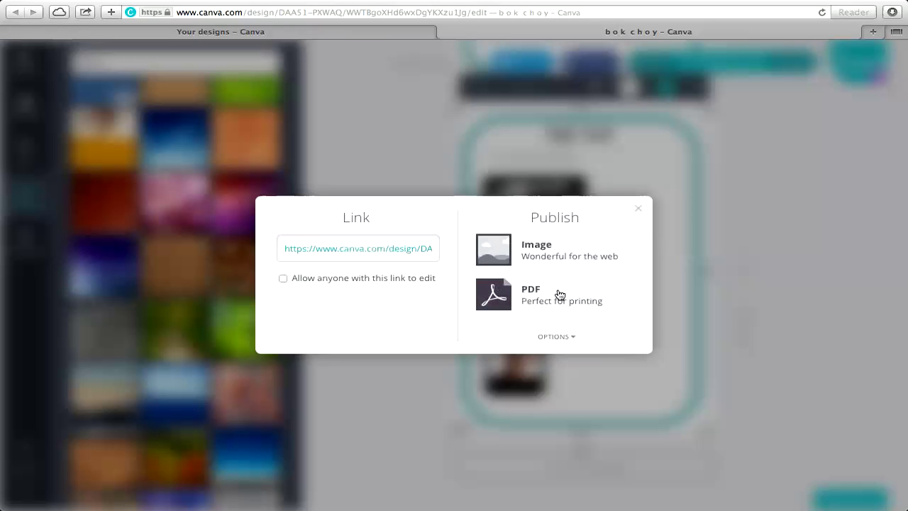
click(554, 337)
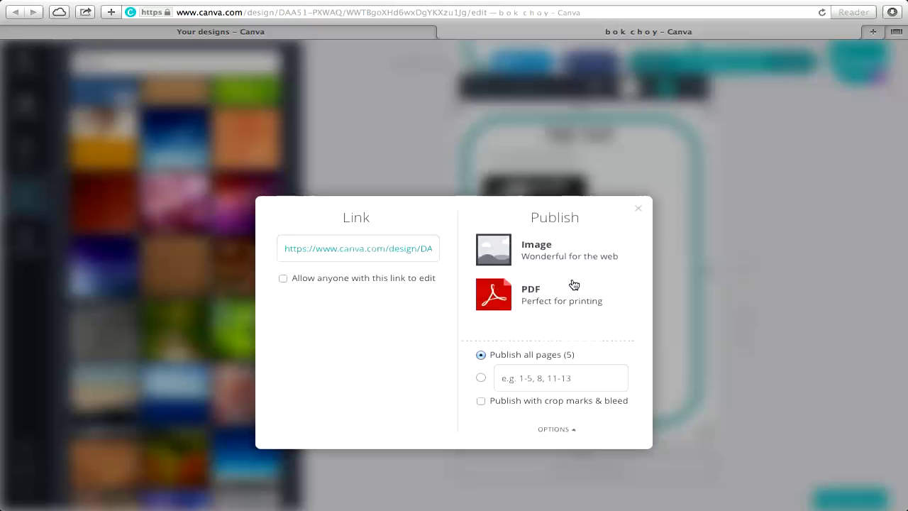
click(481, 377)
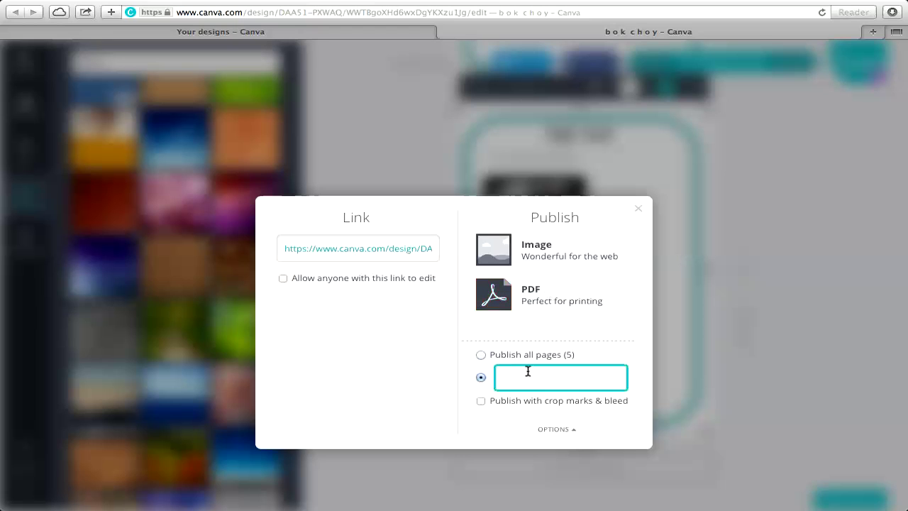
text(1-15)
key(BackSpace)
key(BackSpace)
key(BackSpace)
text(16-27)
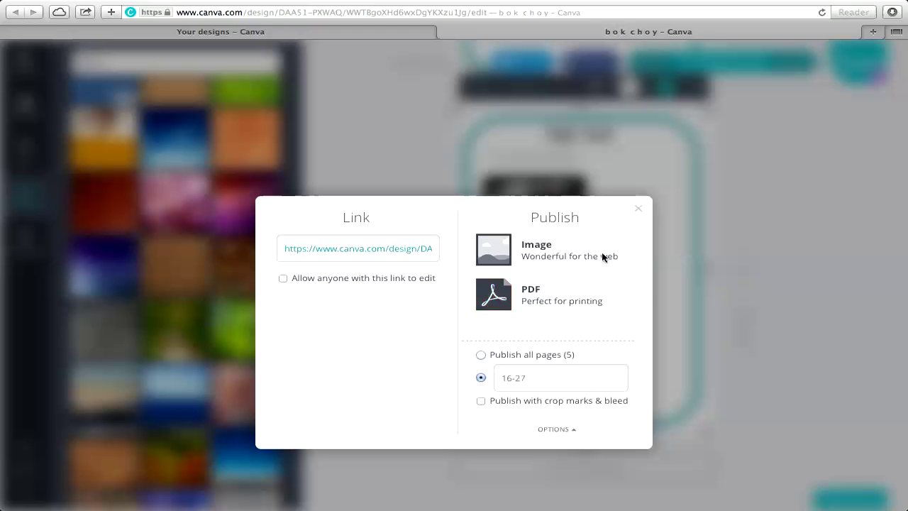
click(642, 210)
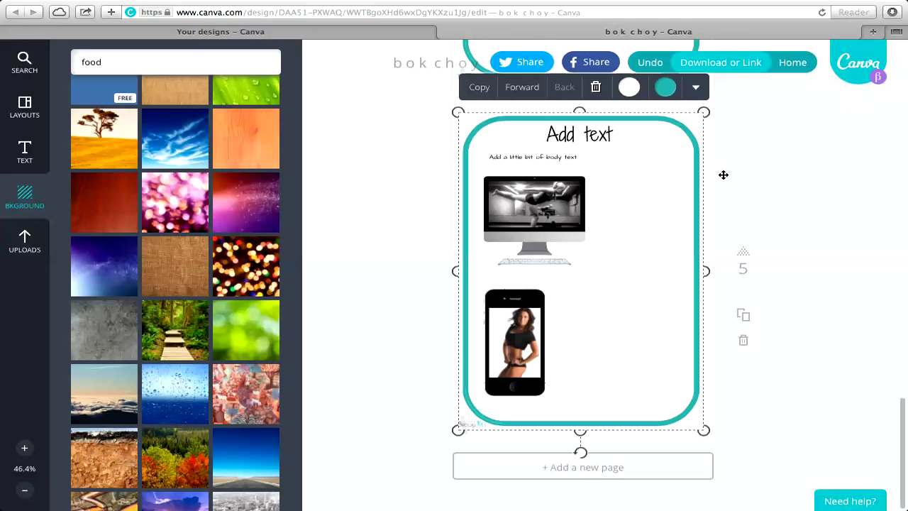
Open smallpdf.com in a new browser tab and view its Merge PDF and Compress PDF tools.
scroll(734, 166, up, 5)
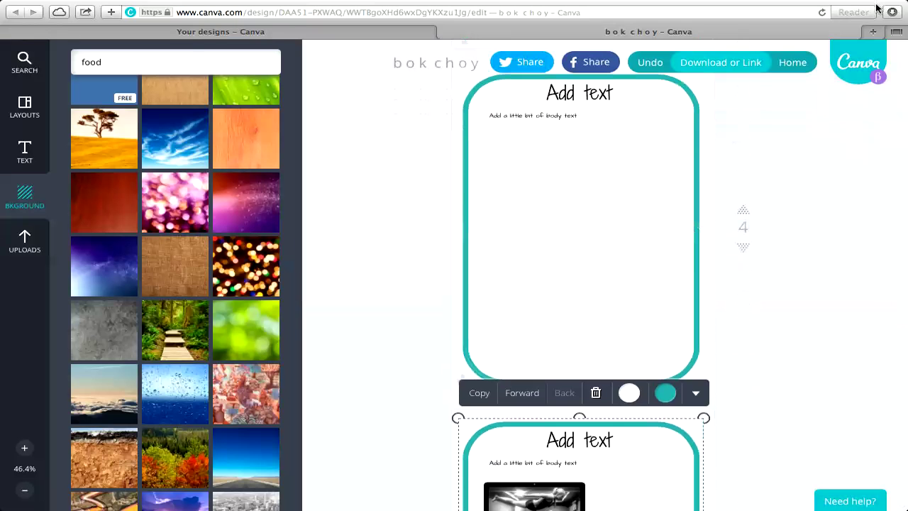
click(872, 31)
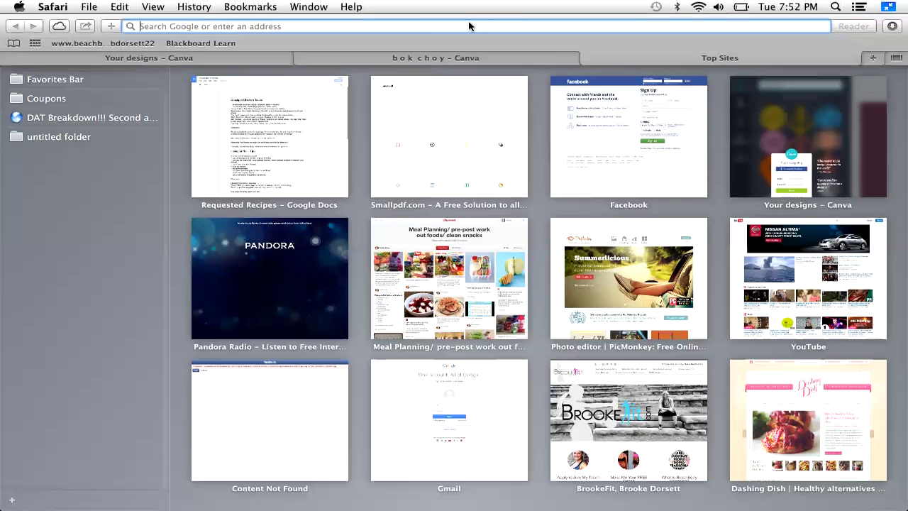
text(smallpdf.com)
key(Return)
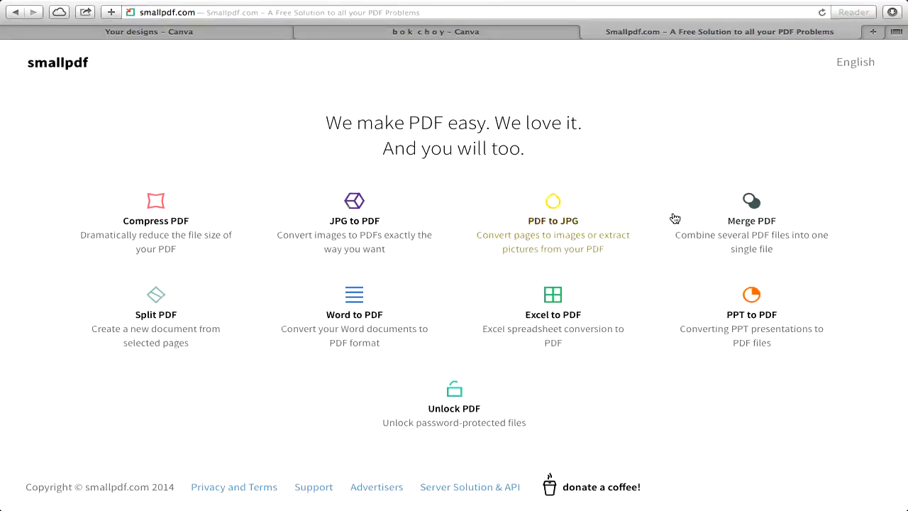
click(752, 206)
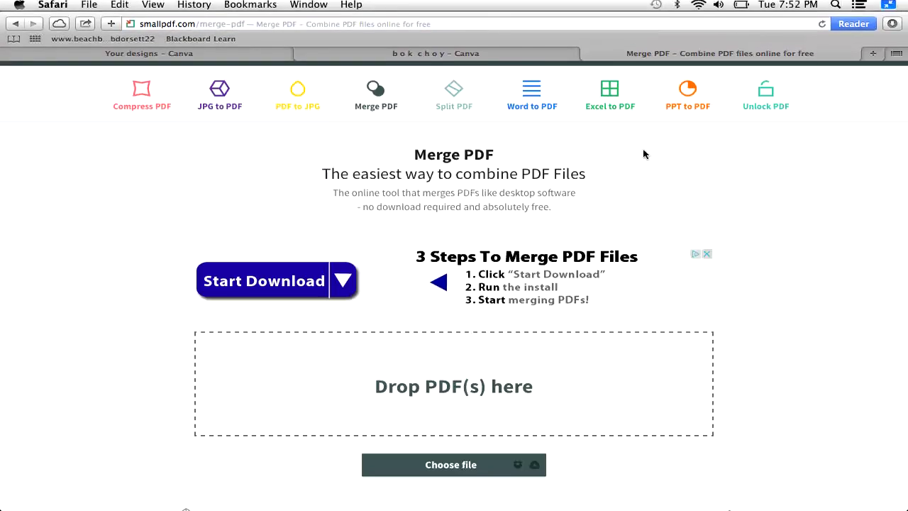
click(142, 96)
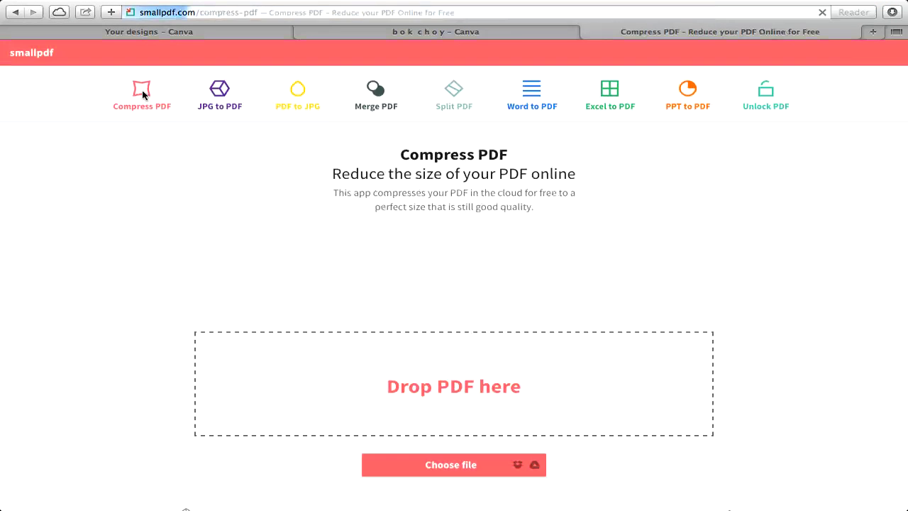
Close the Smallpdf Compress PDF page and return to the bok choy ebook design in Canva.
click(452, 474)
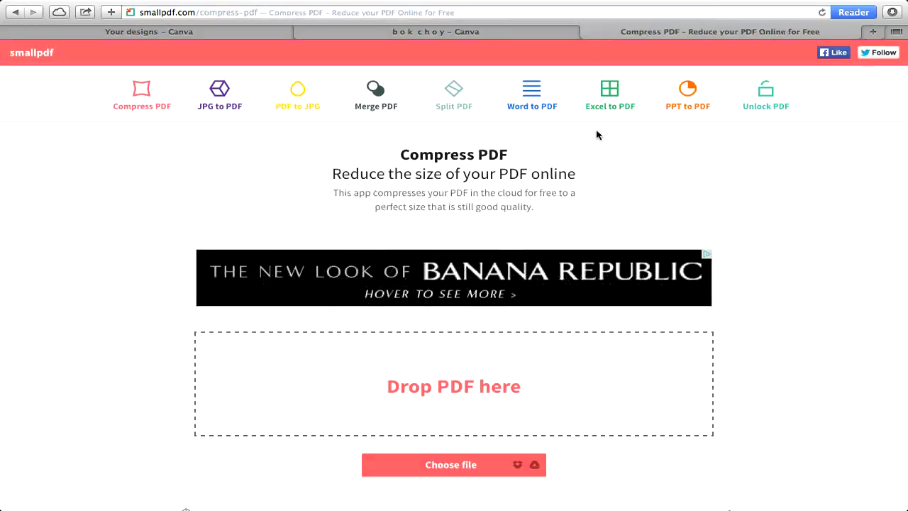
click(587, 32)
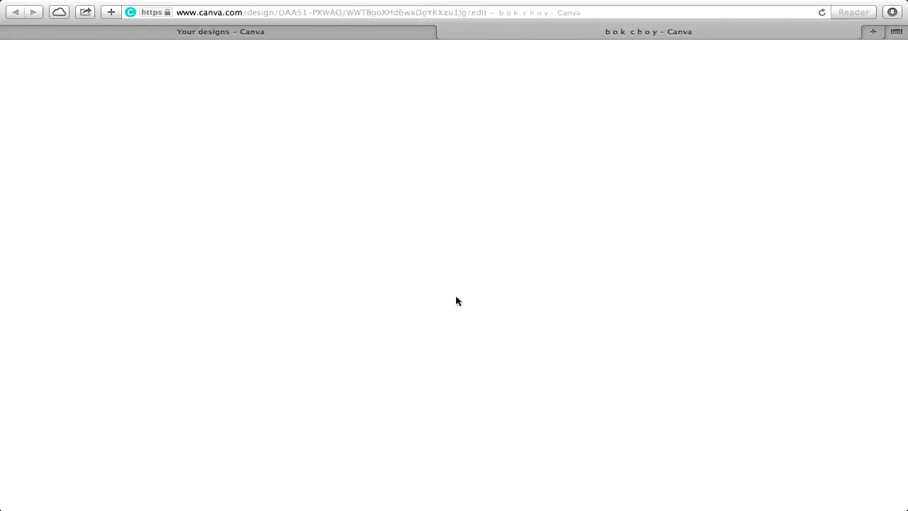
Review the ebook pages from the Clean Eating cover through page 5 with the device frames, ending back at the cover.
scroll(428, 291, down, 3)
scroll(427, 290, up, 10)
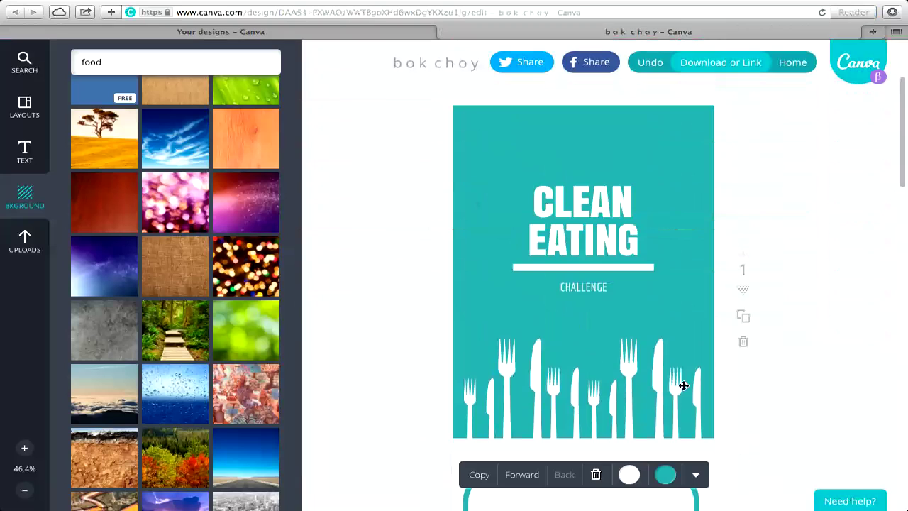
scroll(617, 302, down, 4)
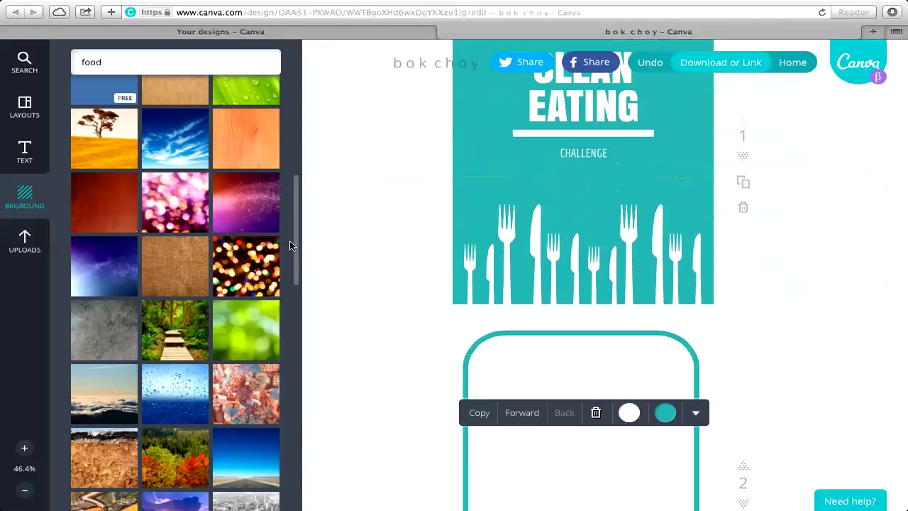
scroll(582, 328, down, 10)
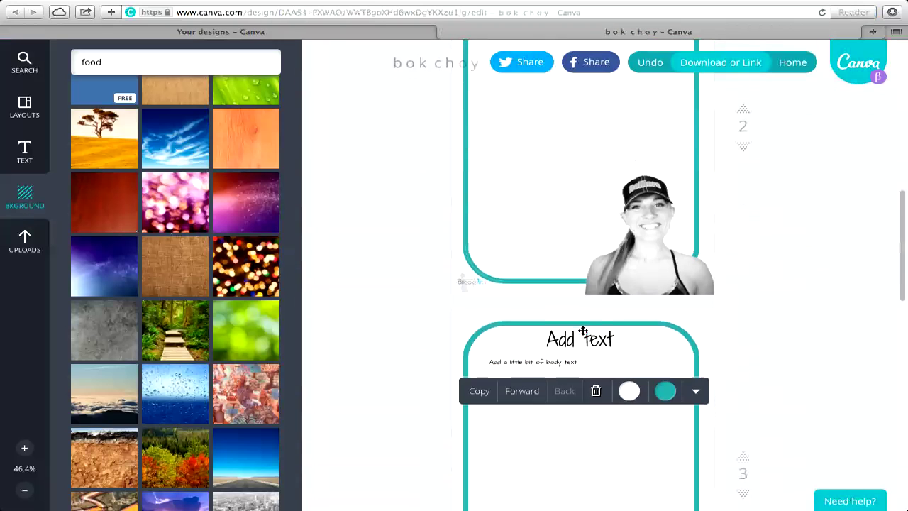
scroll(585, 323, down, 9)
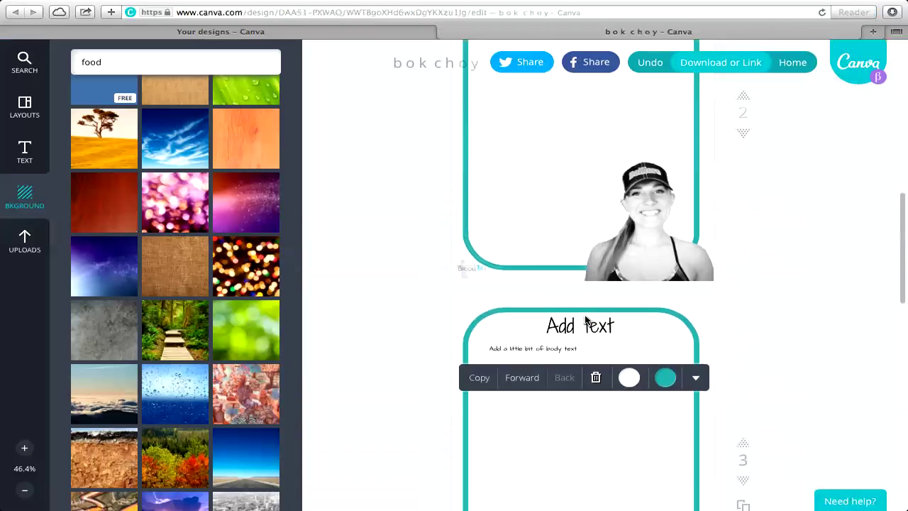
scroll(586, 316, down, 17)
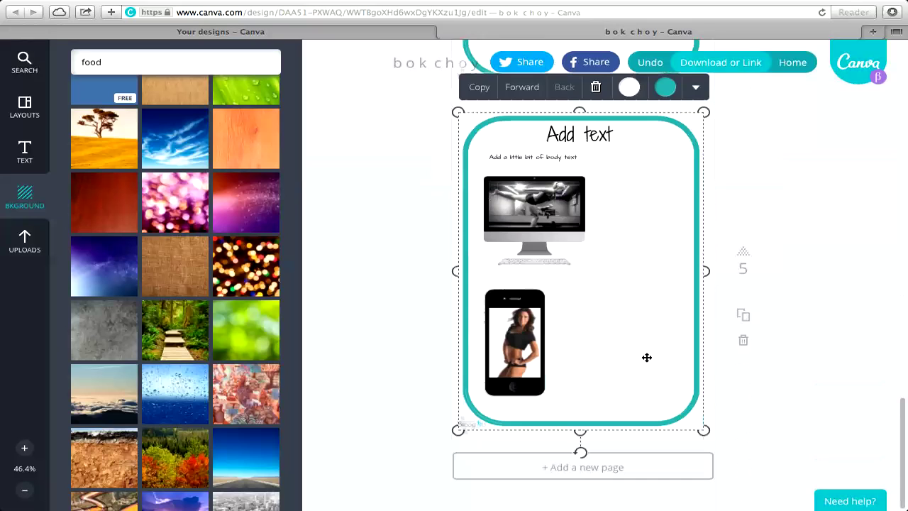
scroll(647, 357, up, 3)
scroll(647, 362, up, 6)
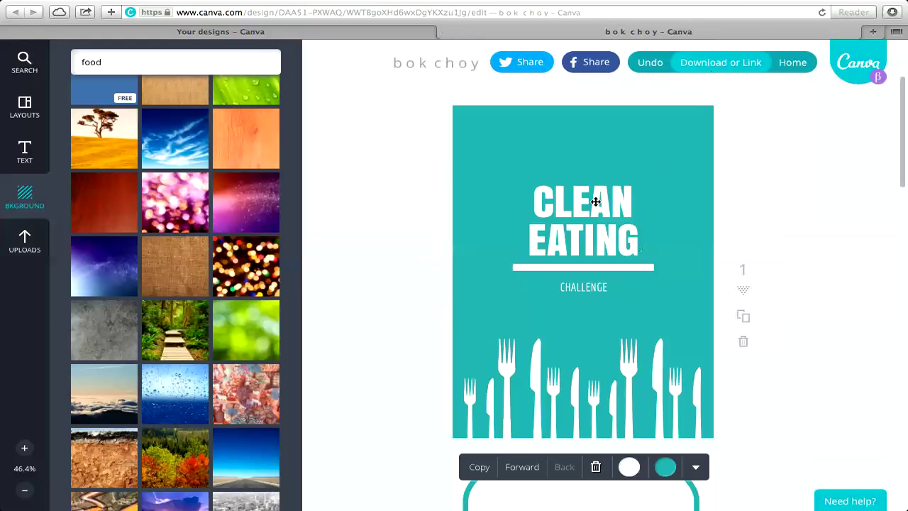
Exit the browser's full-screen mode so the desktop is accessible.
mouse_move(889, 8)
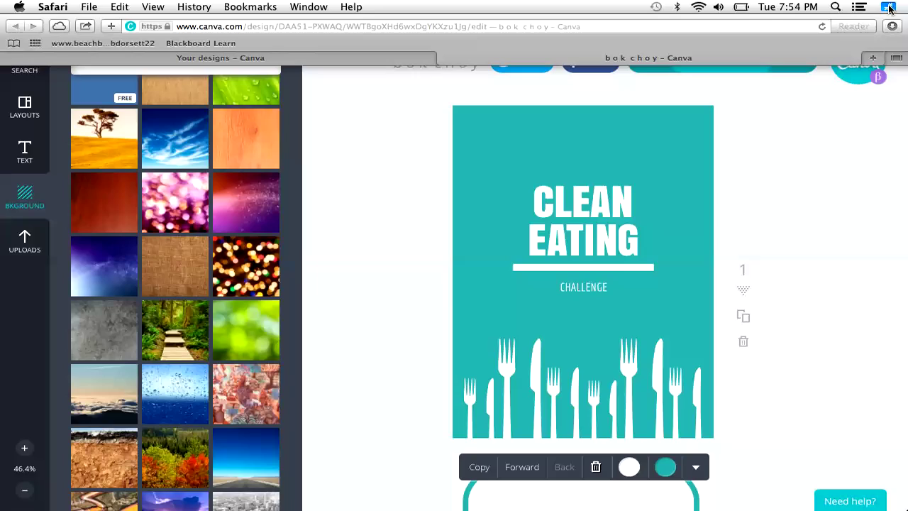
click(889, 9)
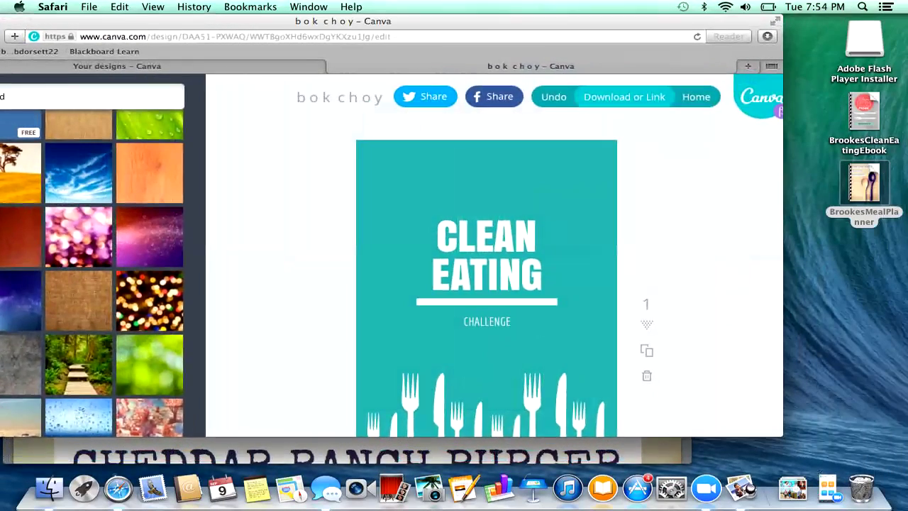